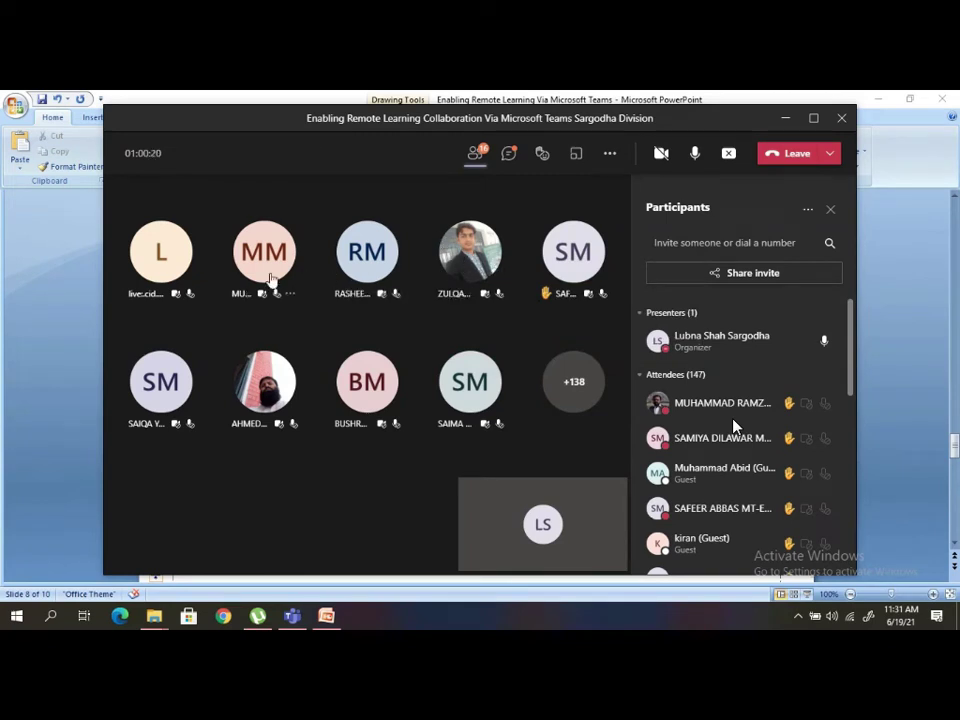
# Close and reopen the meeting's participants list, then examine the presenter and the attendees with raised hands
pyautogui.moveTo(270, 280)
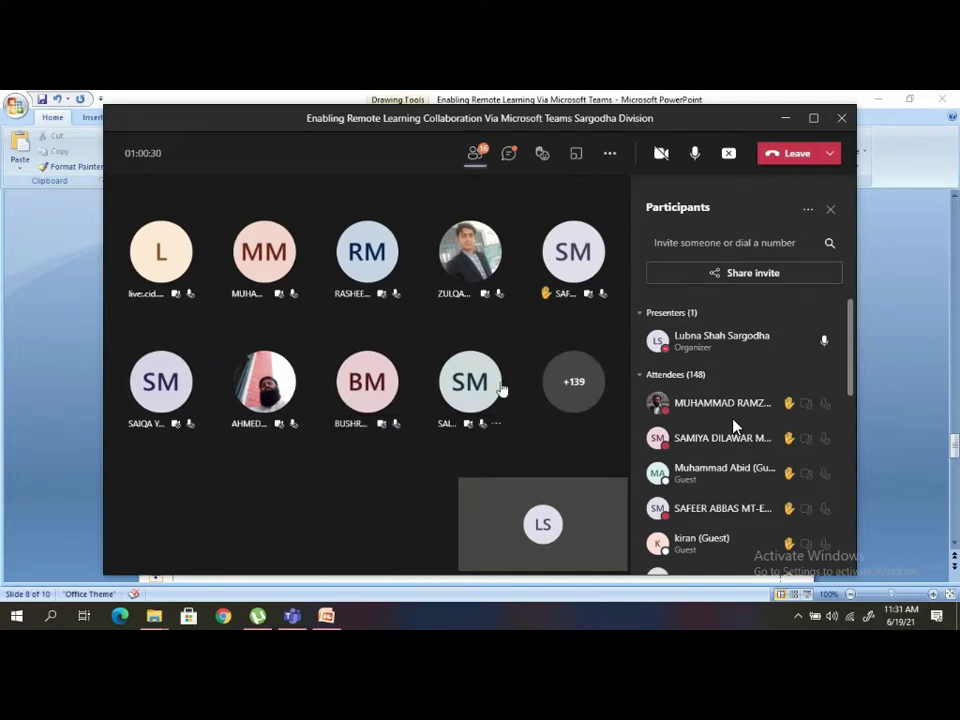
pyautogui.moveTo(502, 388)
pyautogui.click(829, 209)
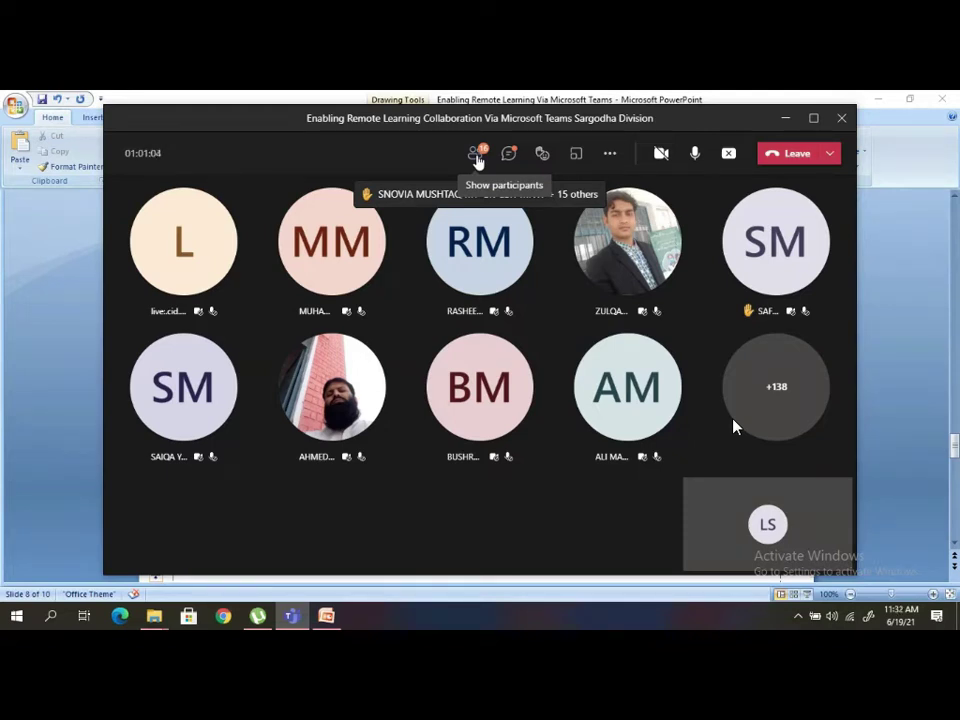
pyautogui.click(477, 156)
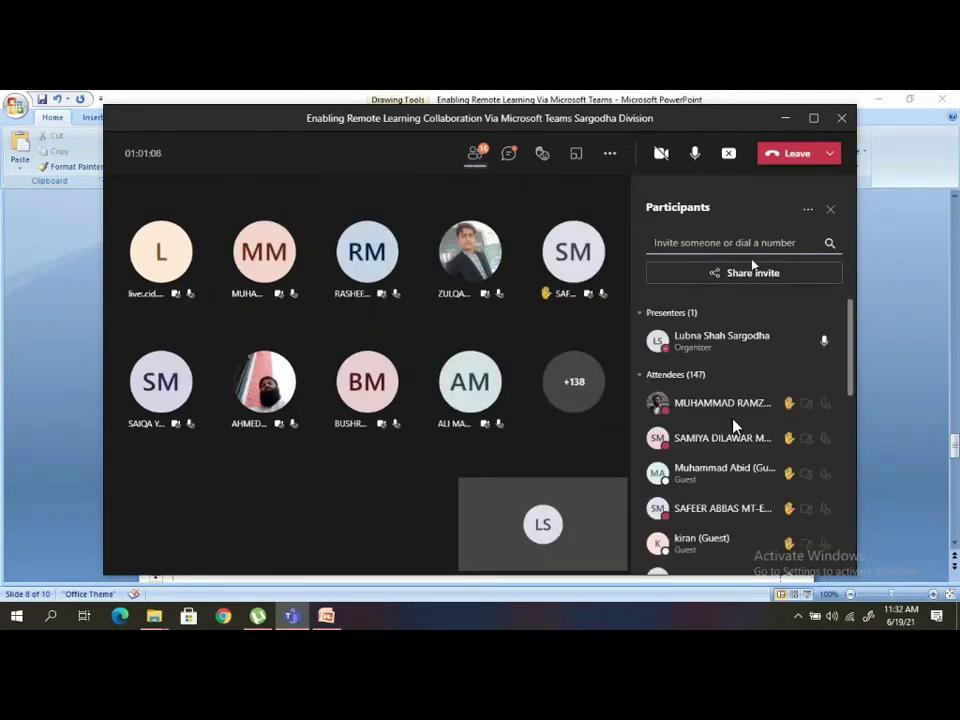
pyautogui.scroll(-3, 849, 352)
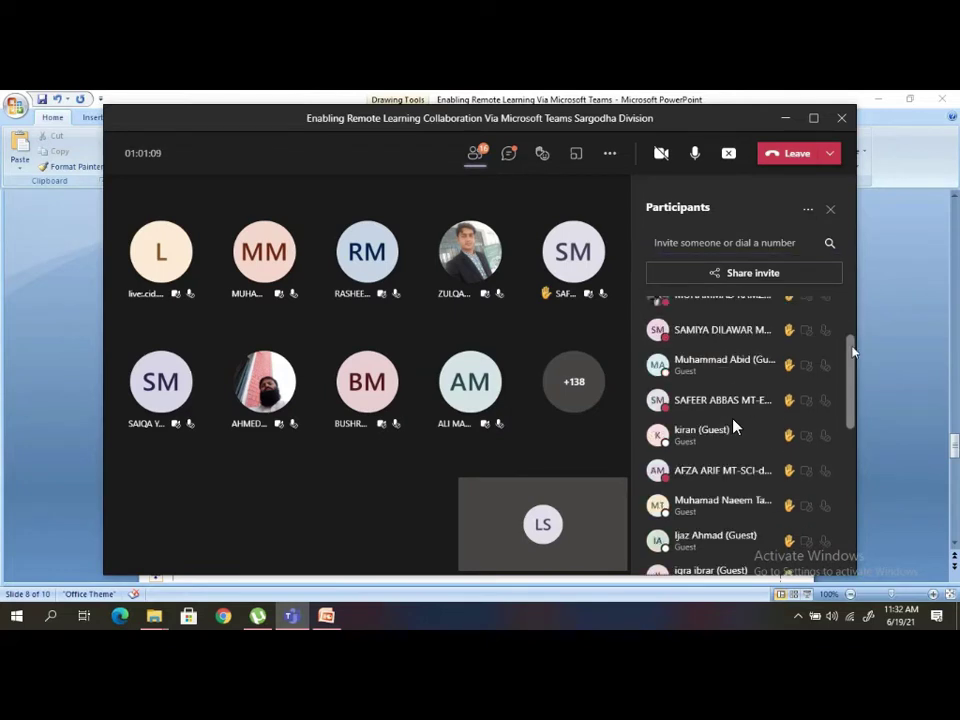
pyautogui.moveTo(853, 352)
pyautogui.mouseDown()
pyautogui.moveTo(872, 511)
pyautogui.moveTo(842, 339)
pyautogui.mouseUp()
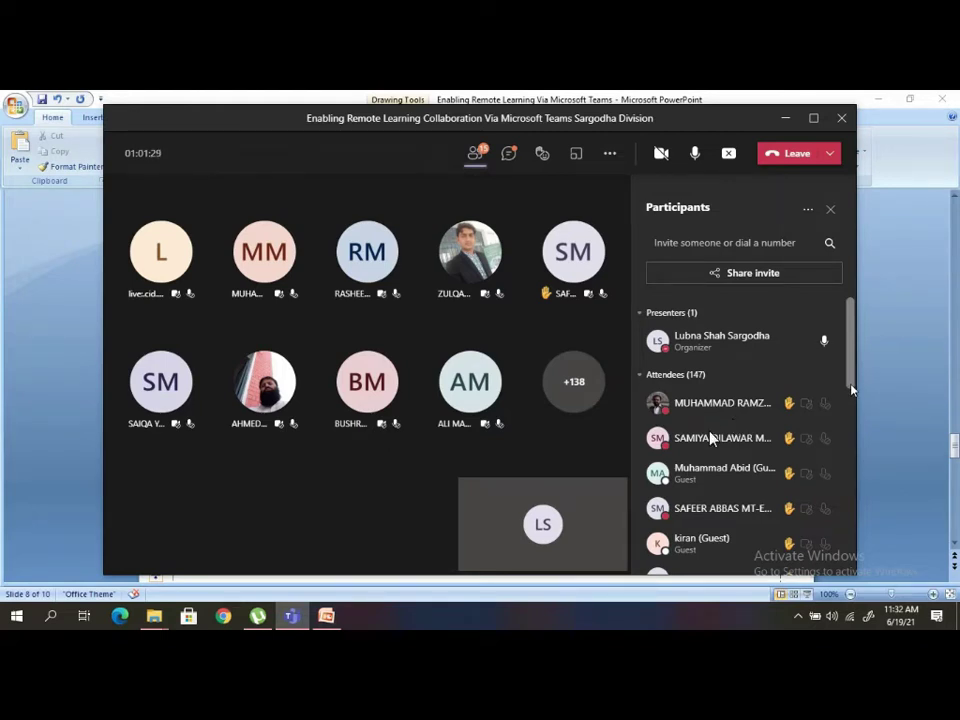
pyautogui.moveTo(709, 432)
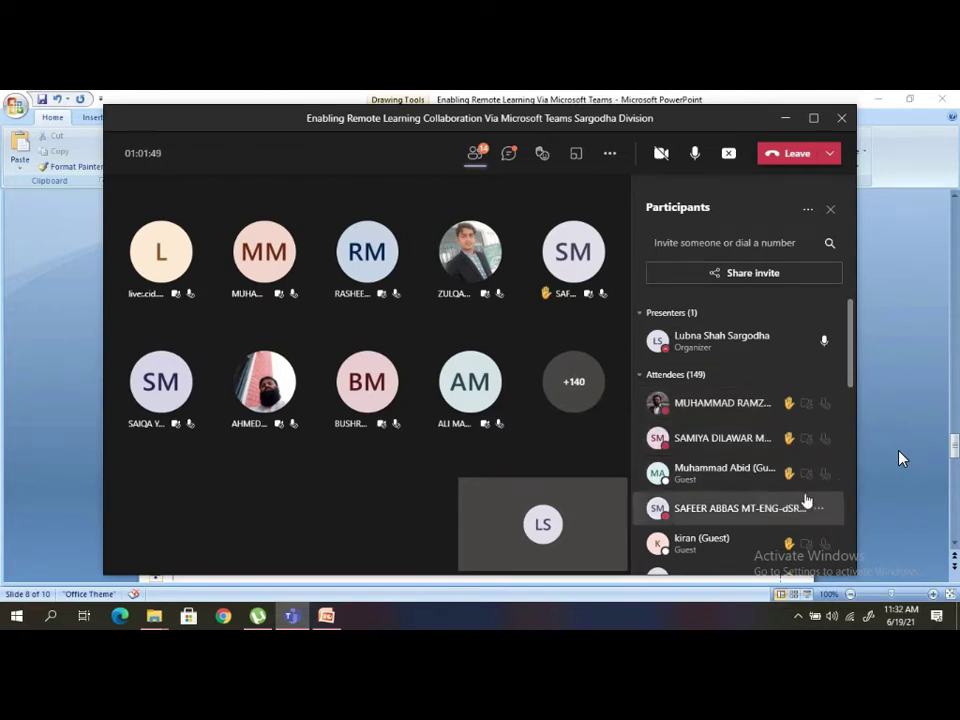
pyautogui.scroll(-5, 849, 404)
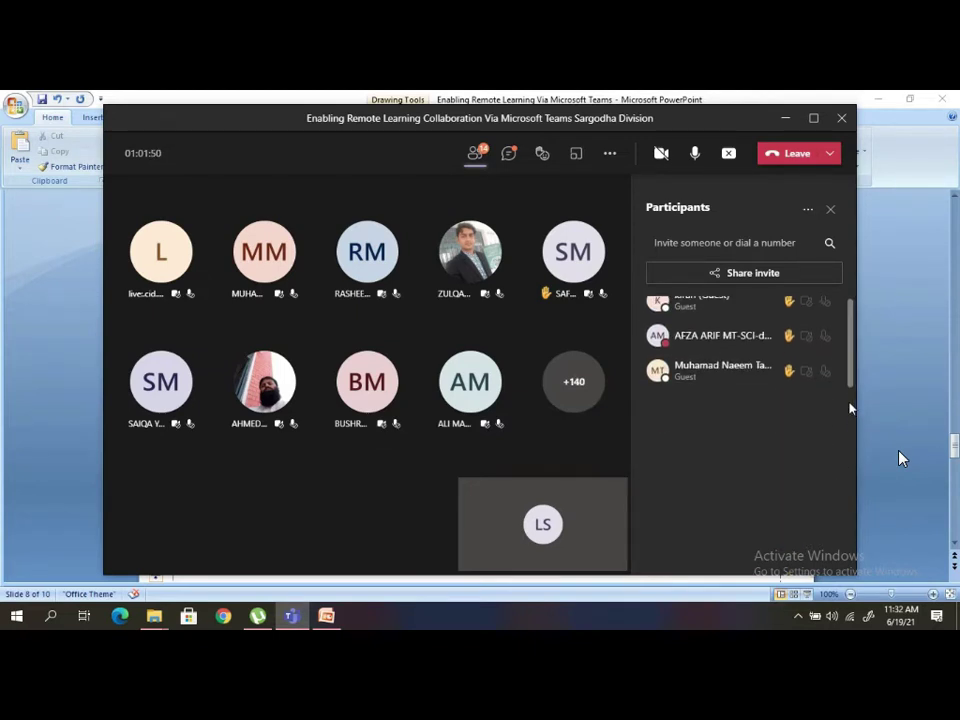
pyautogui.scroll(-5, 849, 440)
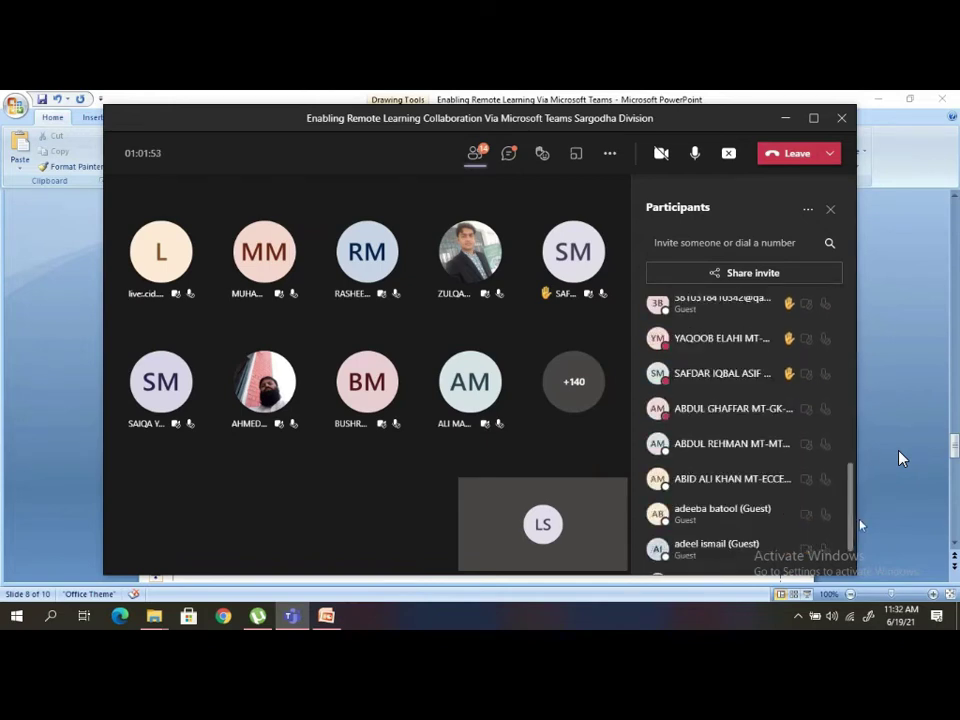
# Minimize the PowerPoint presentation behind the meeting window and browse further through the attendee list
pyautogui.click(884, 107)
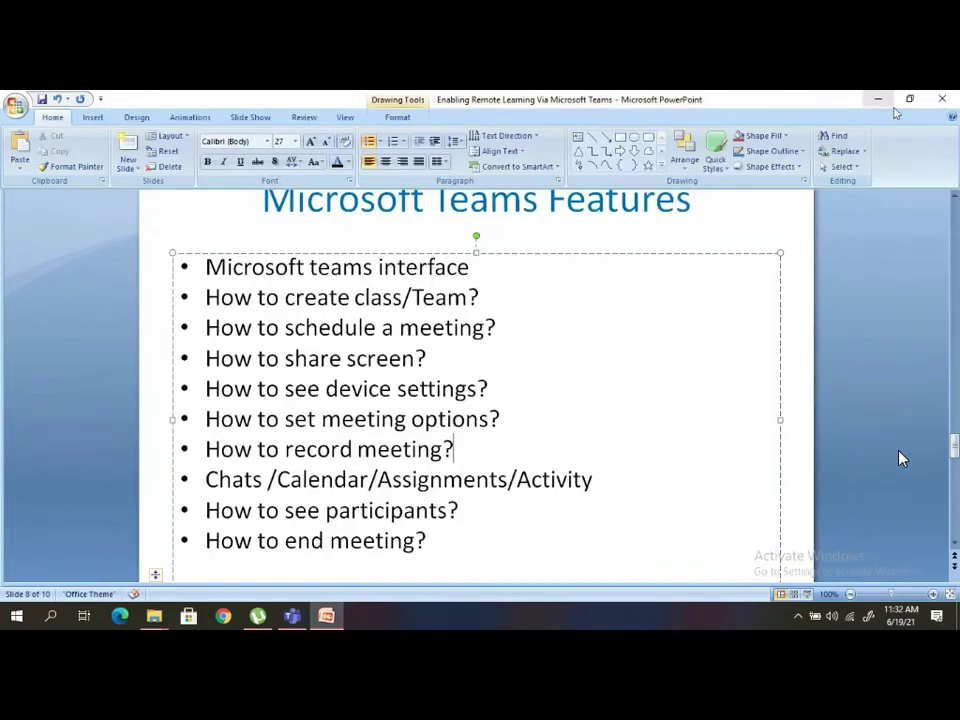
pyautogui.click(884, 107)
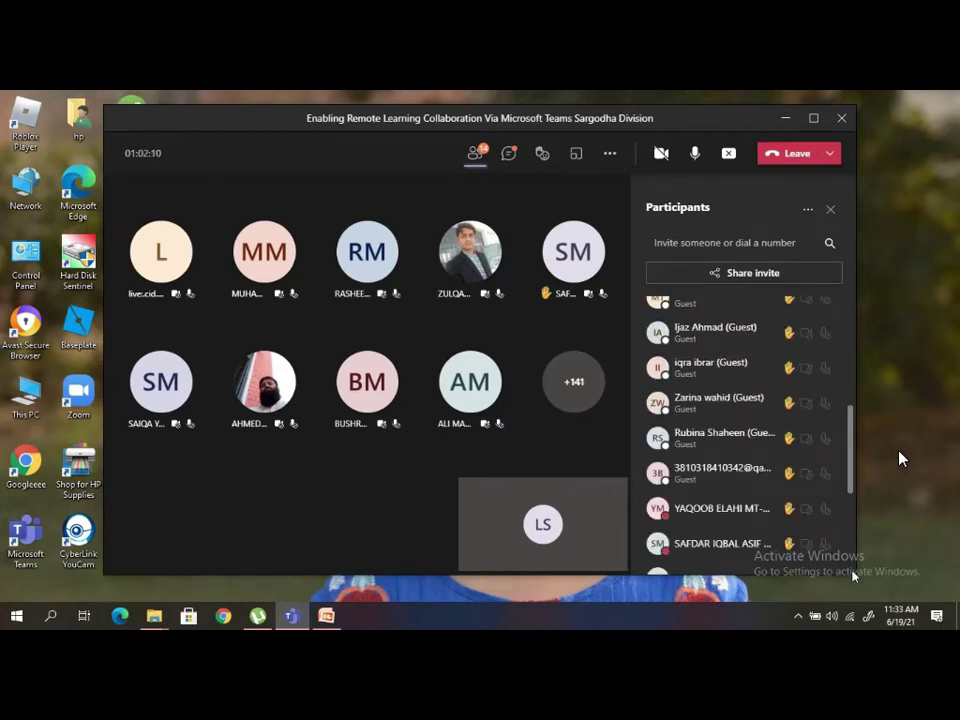
pyautogui.scroll(-3, 853, 570)
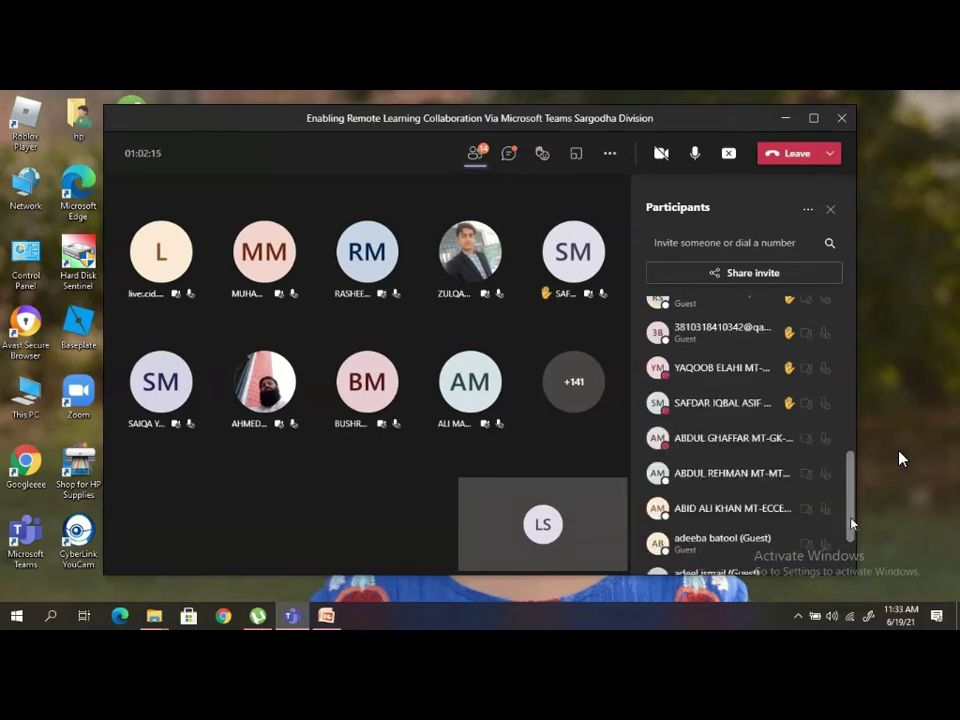
pyautogui.scroll(3, 853, 507)
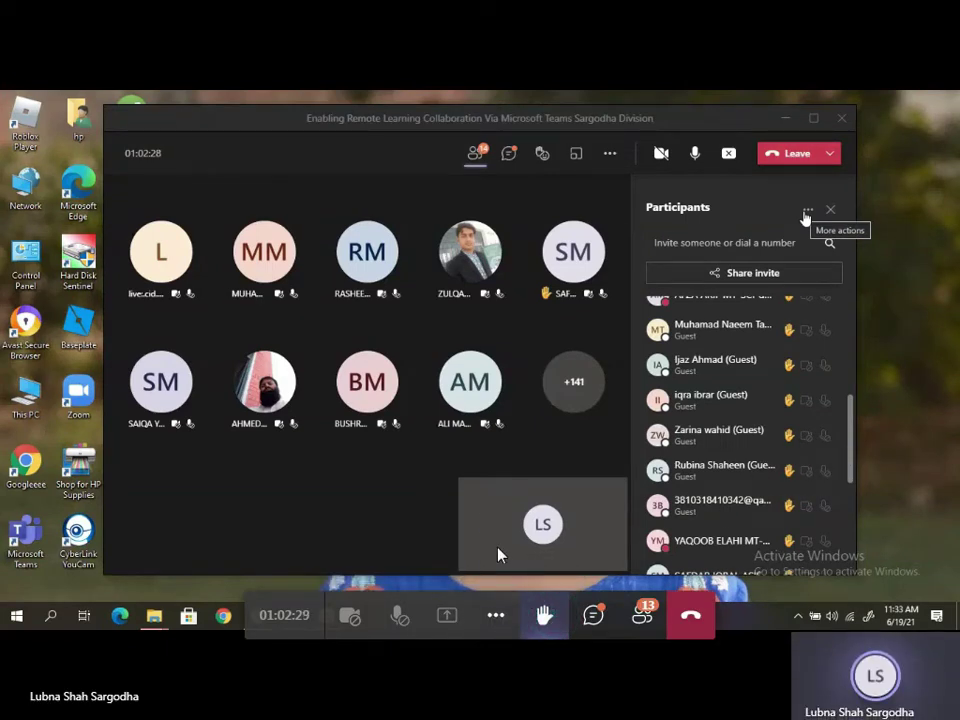
# Lower the raised hand and examine the actions for all participants, such as Manage permissions and Download attendance list
pyautogui.click(545, 620)
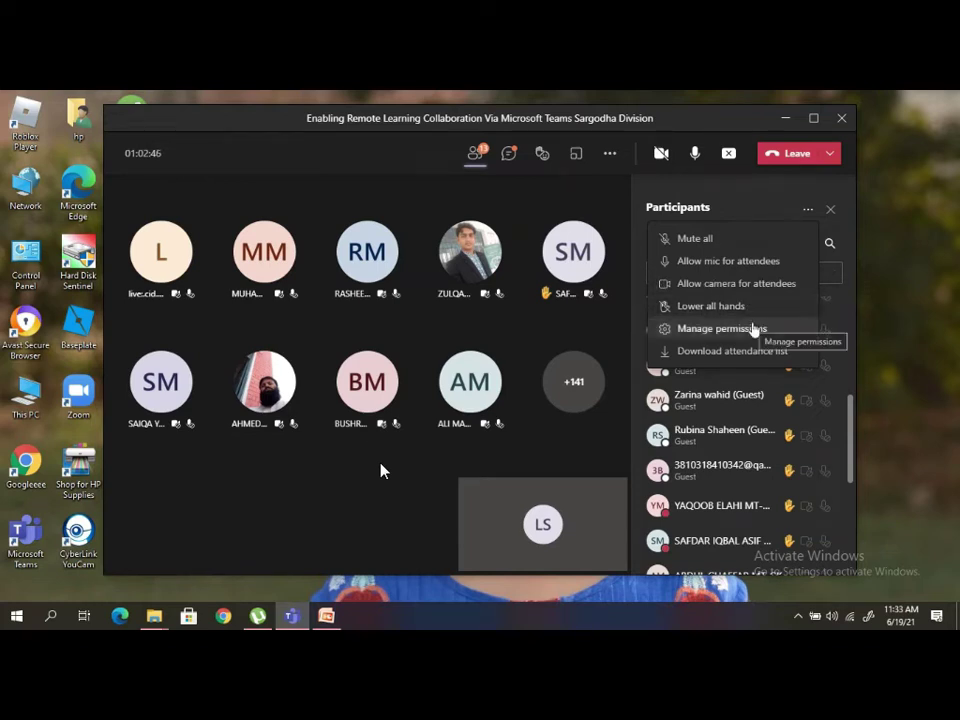
pyautogui.moveTo(380, 457)
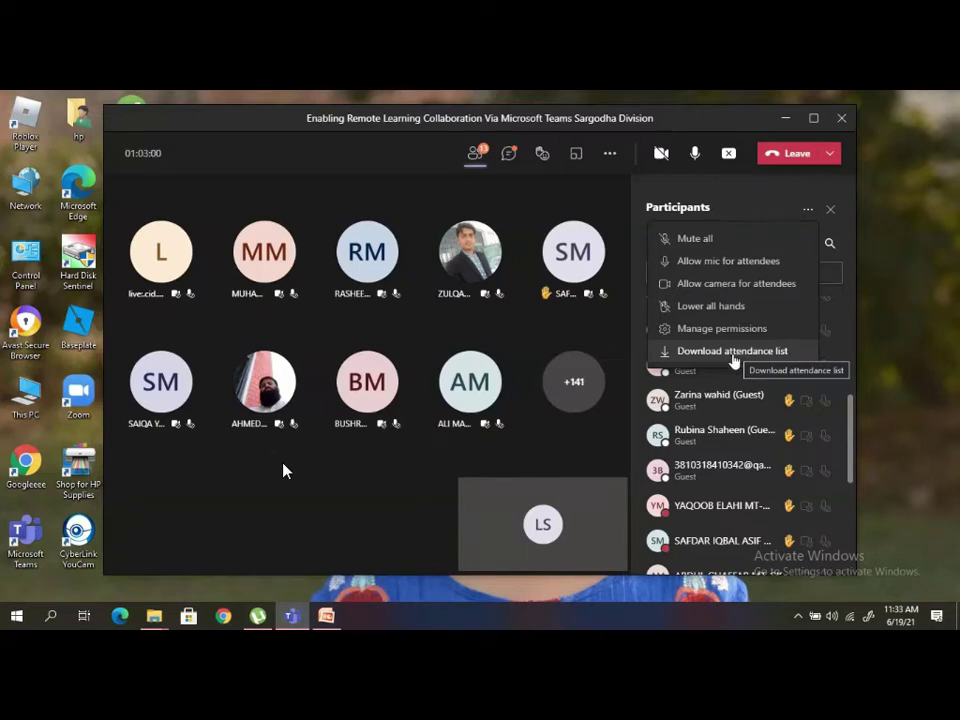
pyautogui.moveTo(510, 615)
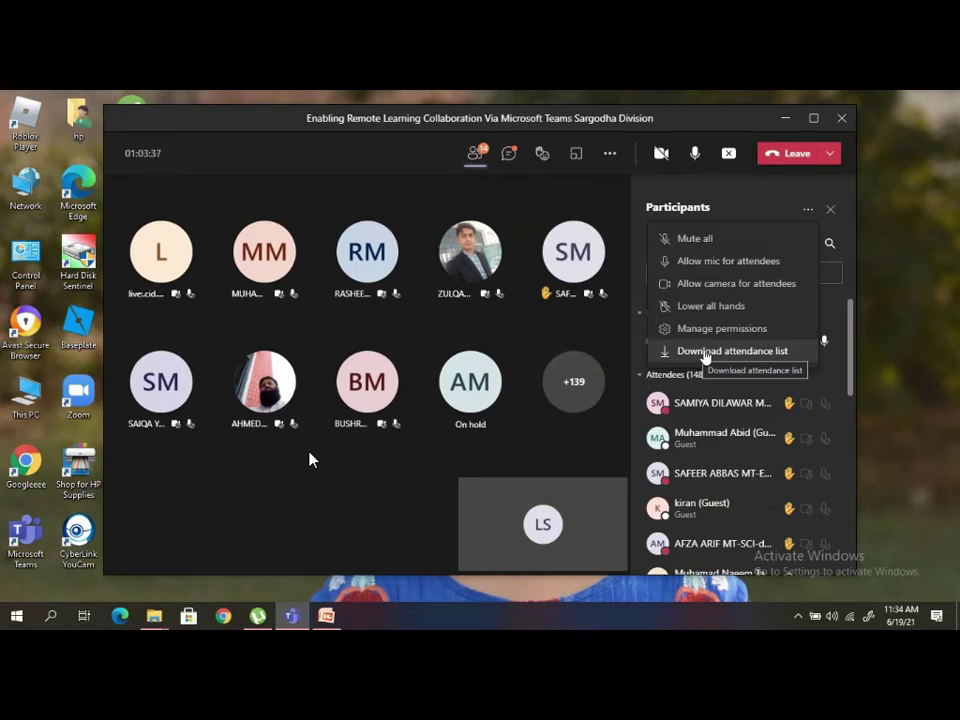
pyautogui.click(878, 221)
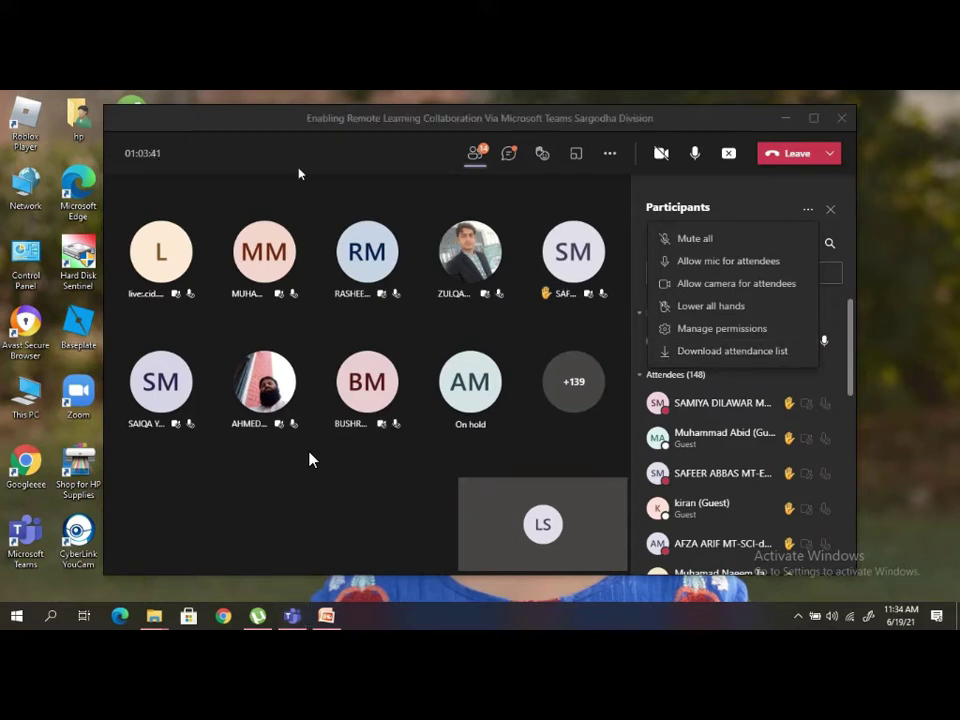
pyautogui.click(500, 170)
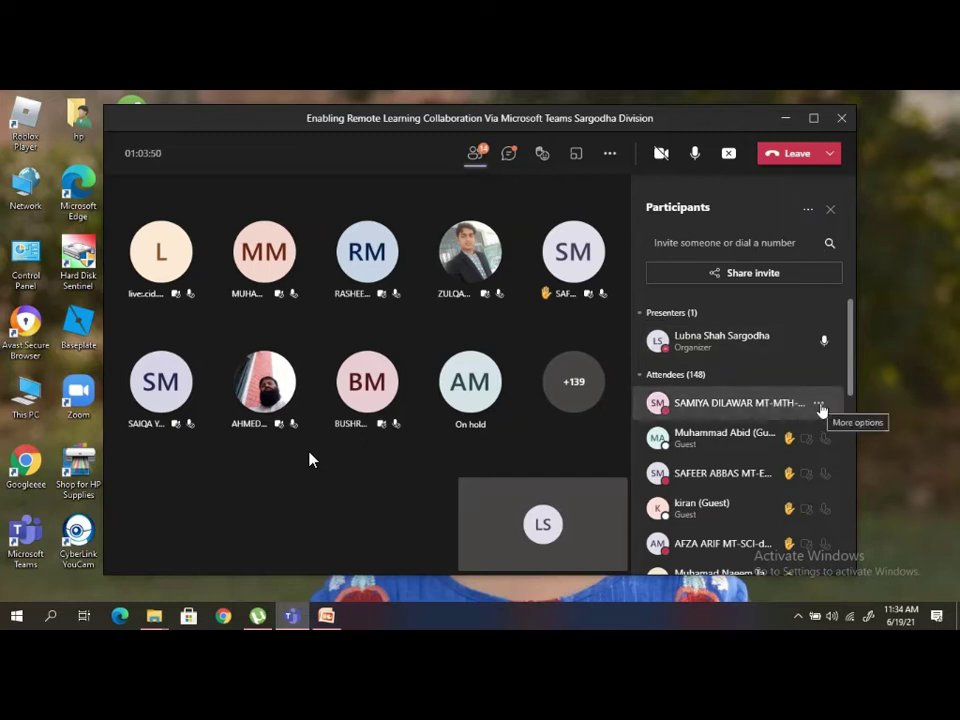
# Examine the individual controls for the first attendee and a guest, such as Allow mic, Make a presenter and Remove from meeting
pyautogui.click(819, 405)
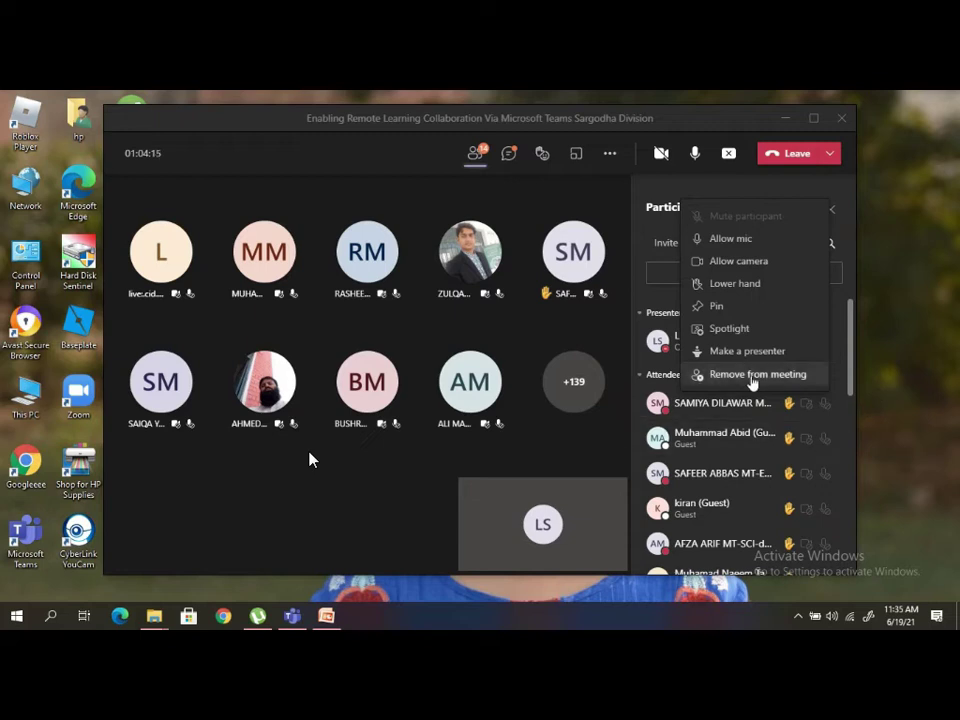
pyautogui.moveTo(816, 521)
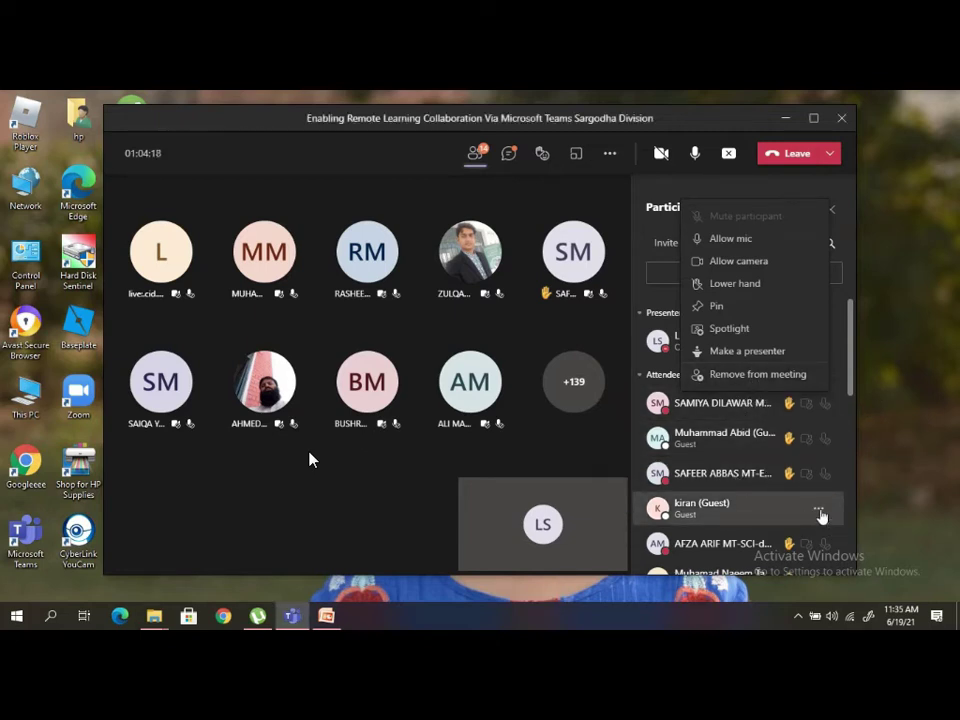
pyautogui.click(820, 514)
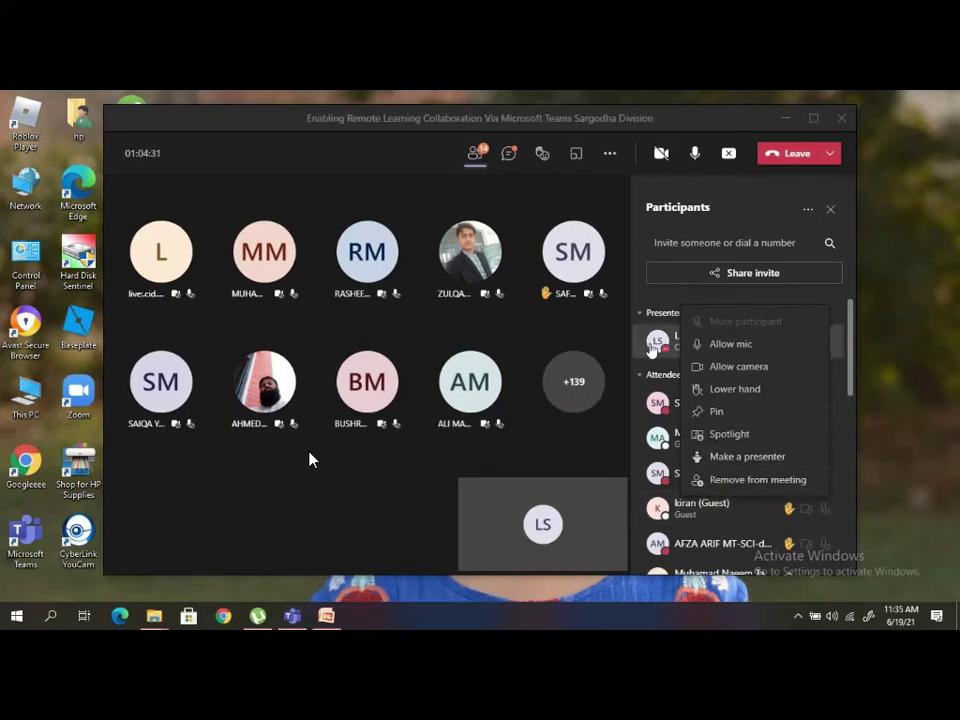
pyautogui.click(651, 347)
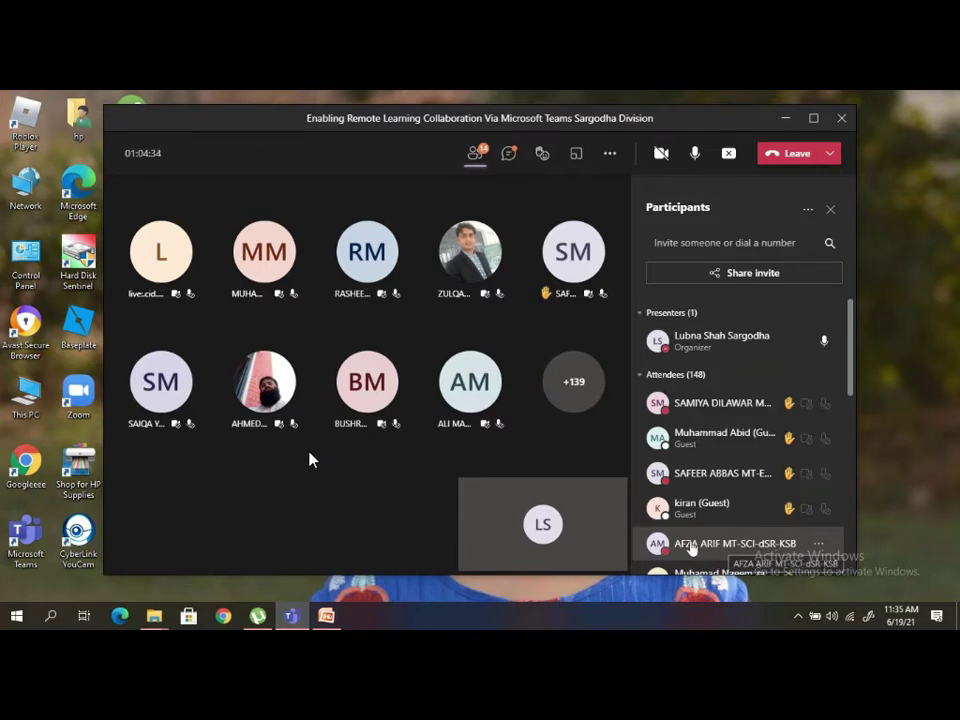
pyautogui.click(818, 511)
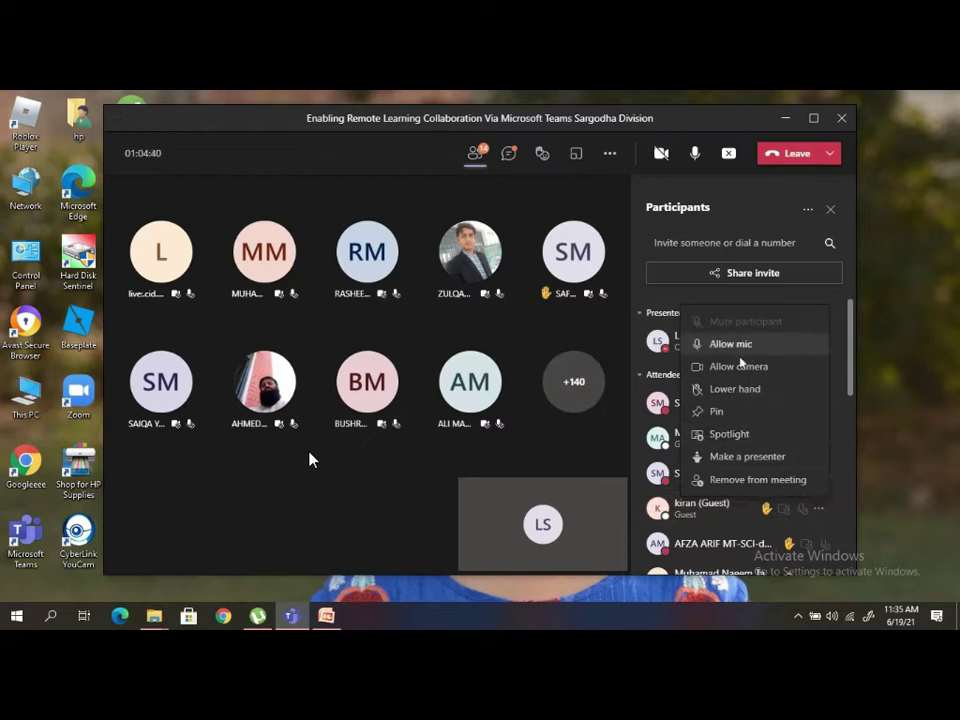
pyautogui.click(893, 419)
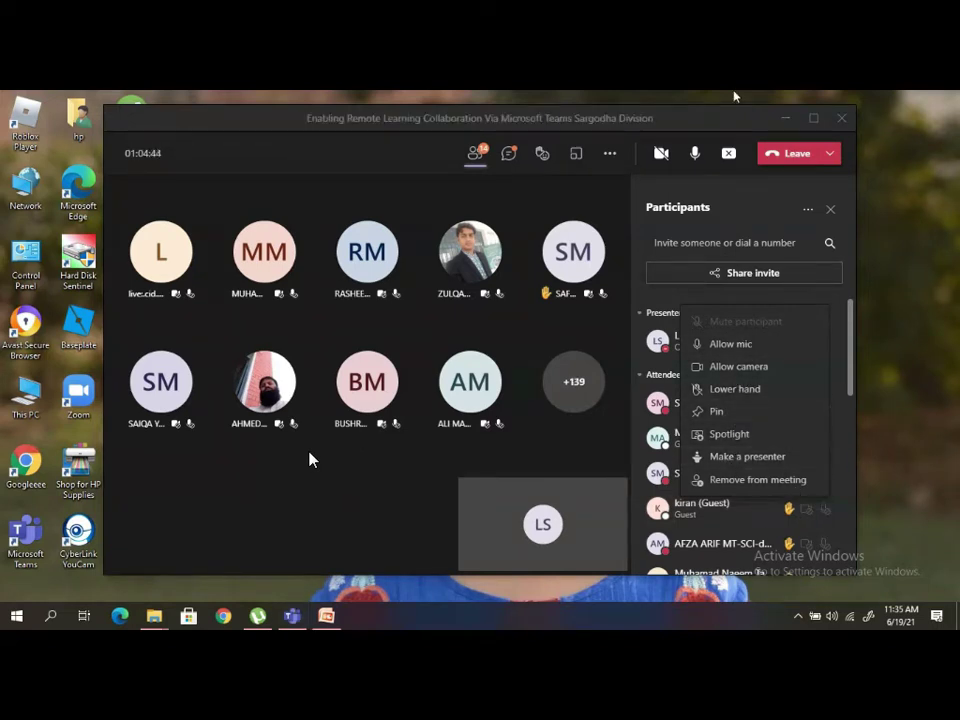
# Choose the Gallery layout for the full-screen meeting view
pyautogui.moveTo(735, 96)
pyautogui.click(675, 118)
pyautogui.click(496, 615)
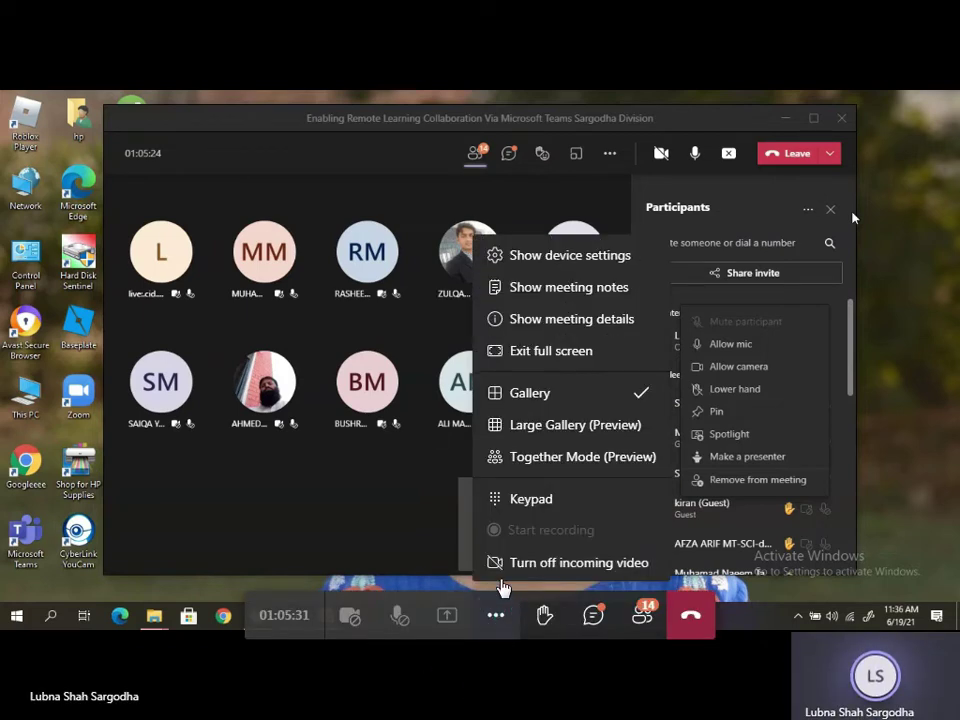
pyautogui.click(495, 390)
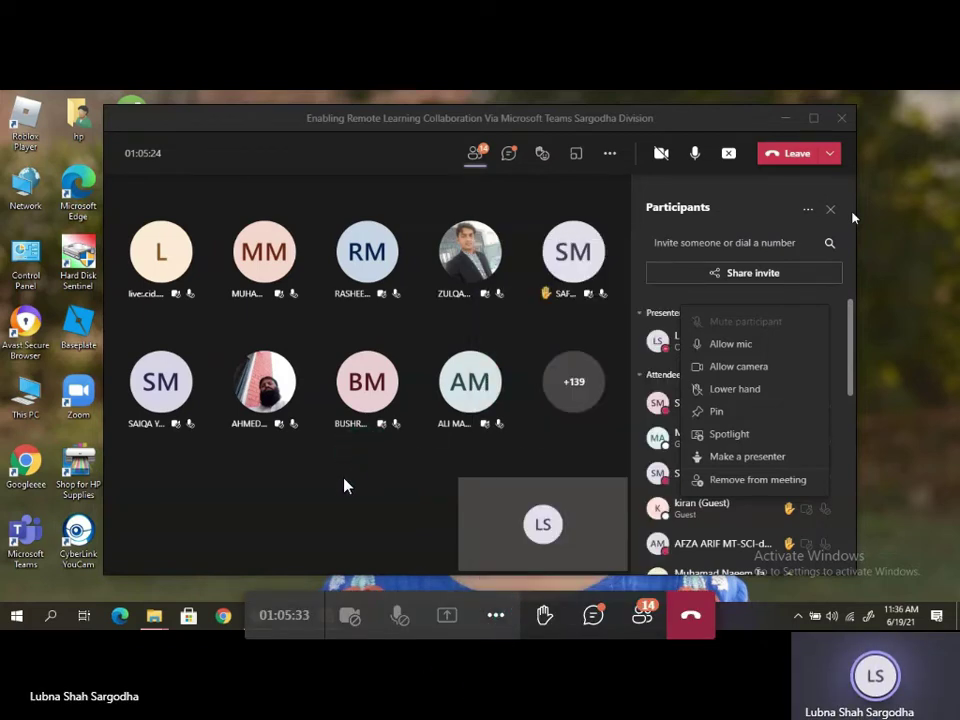
# Replace the participants list with the meeting chat and read back through the earlier messages
pyautogui.click(830, 209)
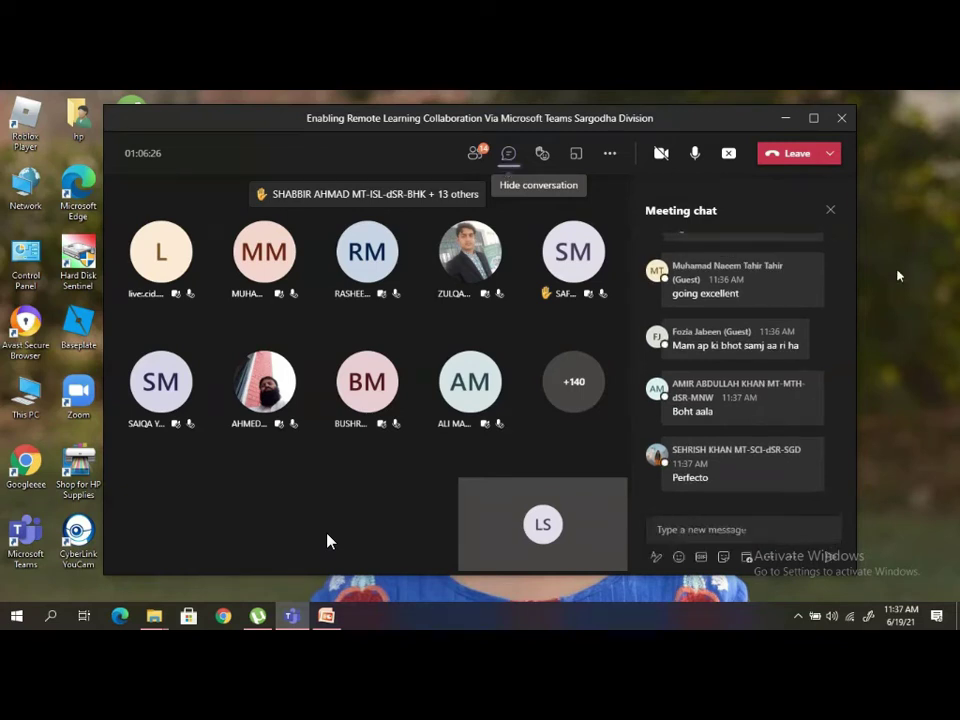
pyautogui.click(509, 155)
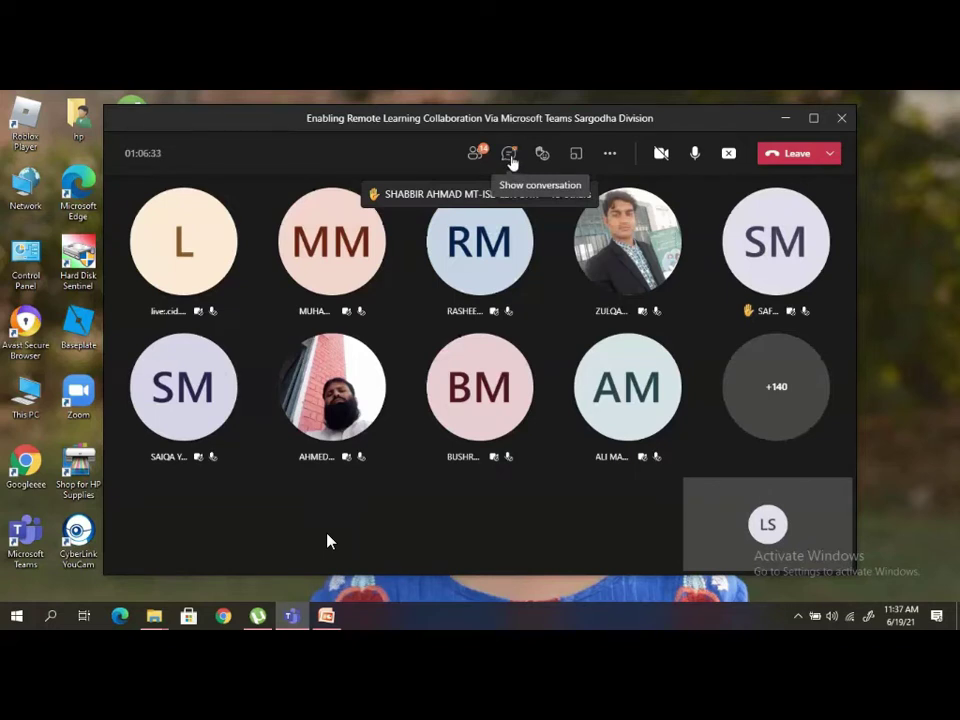
pyautogui.click(509, 155)
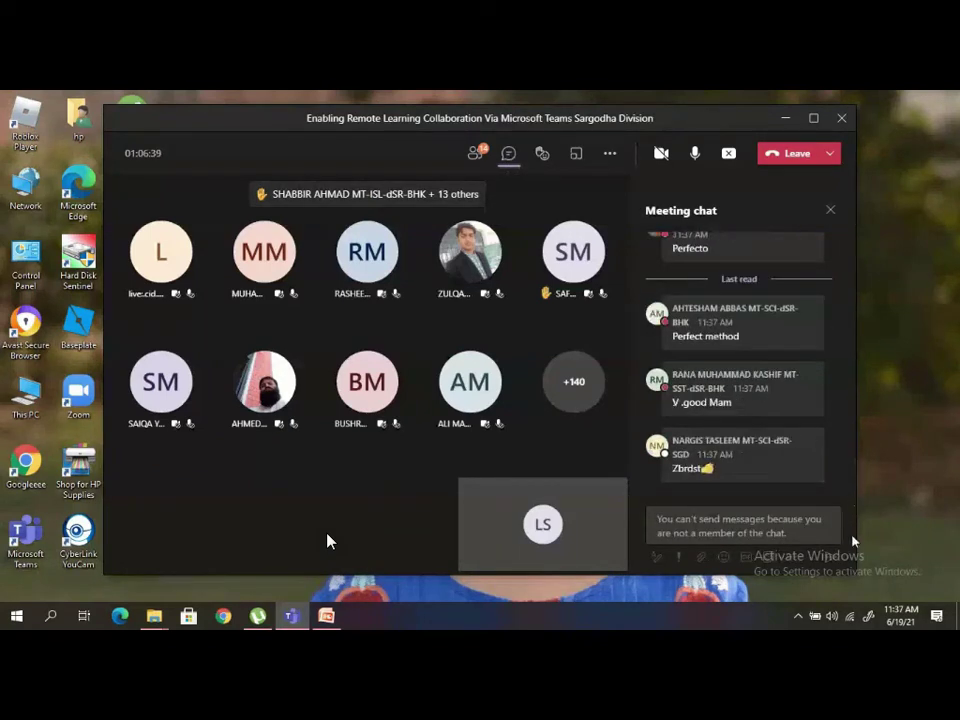
pyautogui.scroll(3, 850, 300)
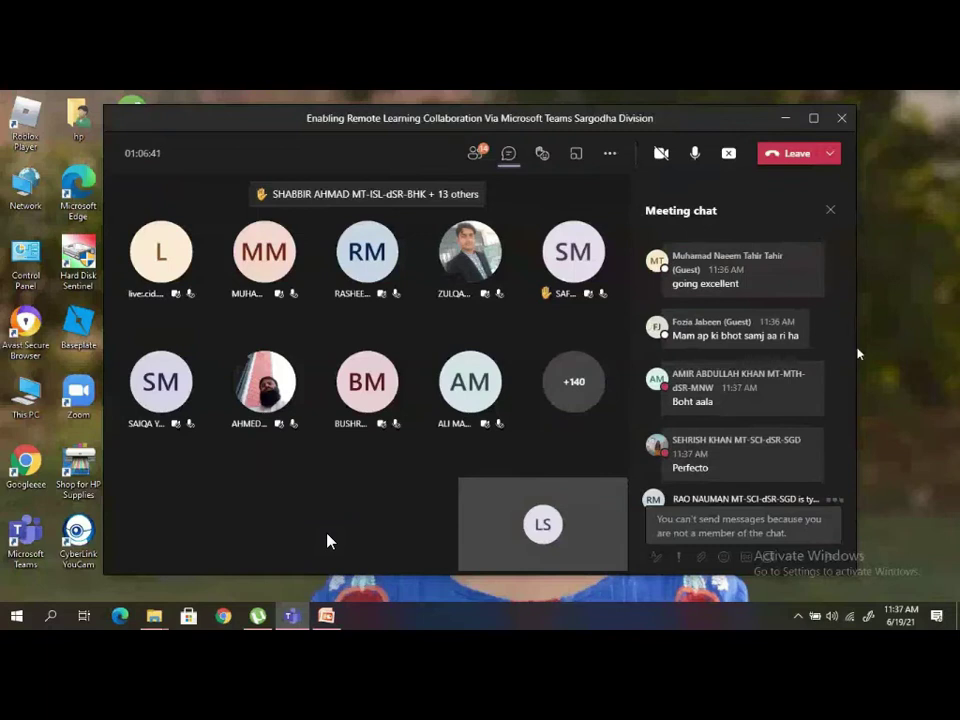
pyautogui.scroll(10, 767, 364)
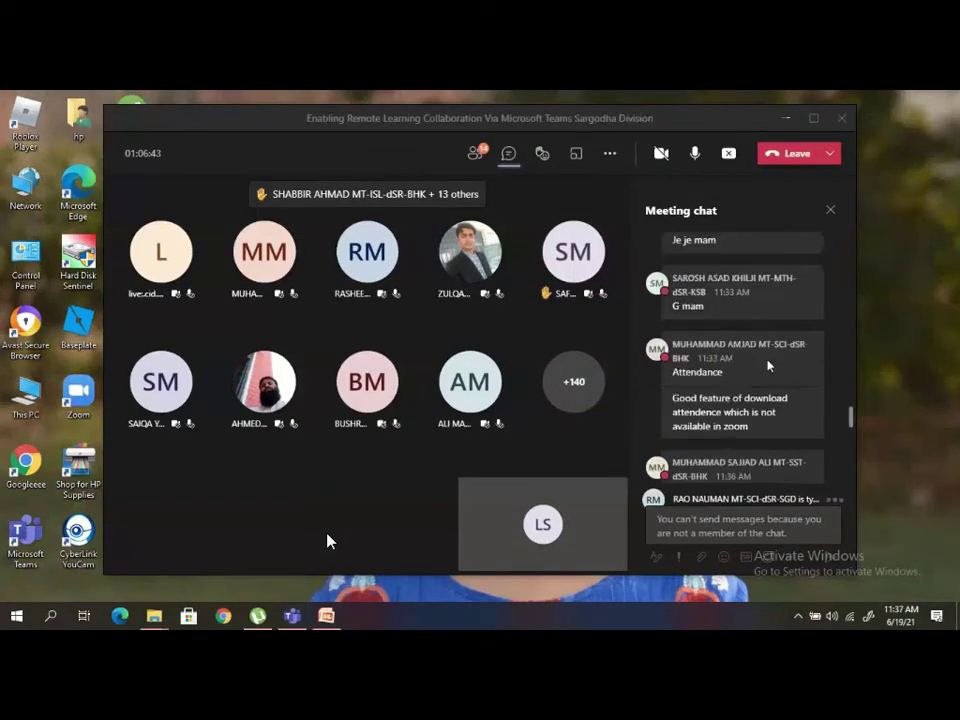
pyautogui.scroll(10, 755, 420)
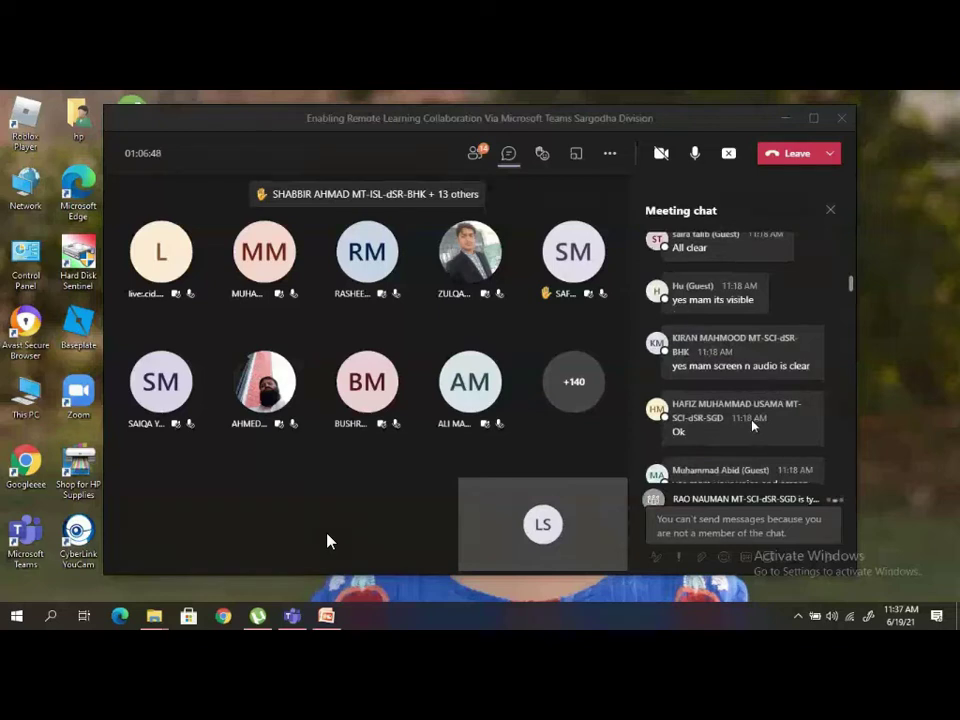
pyautogui.scroll(5, 733, 433)
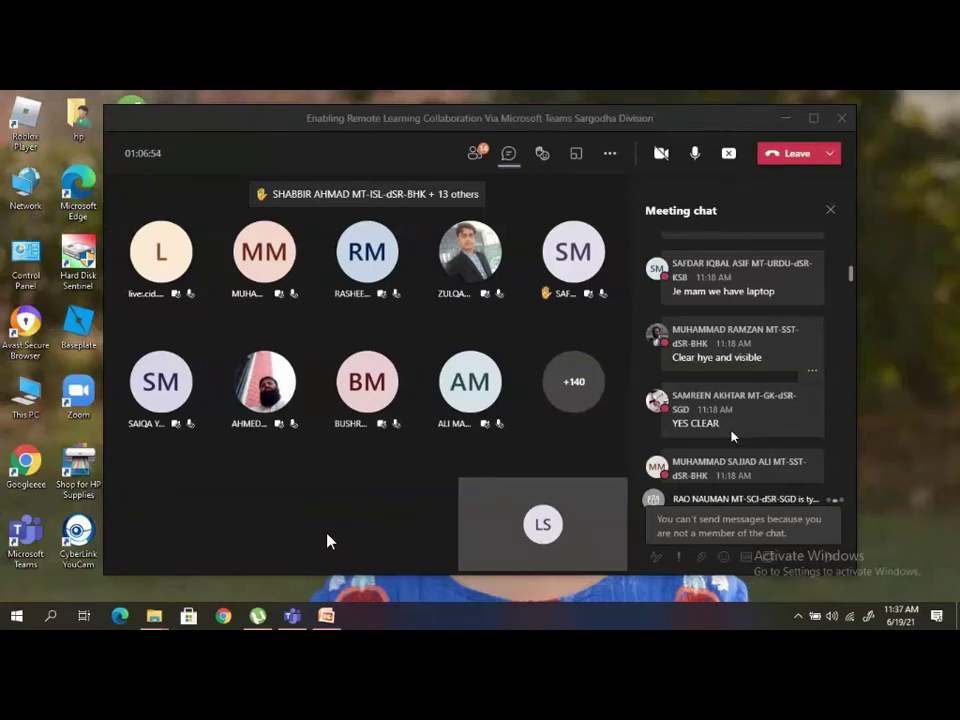
pyautogui.scroll(6, 733, 436)
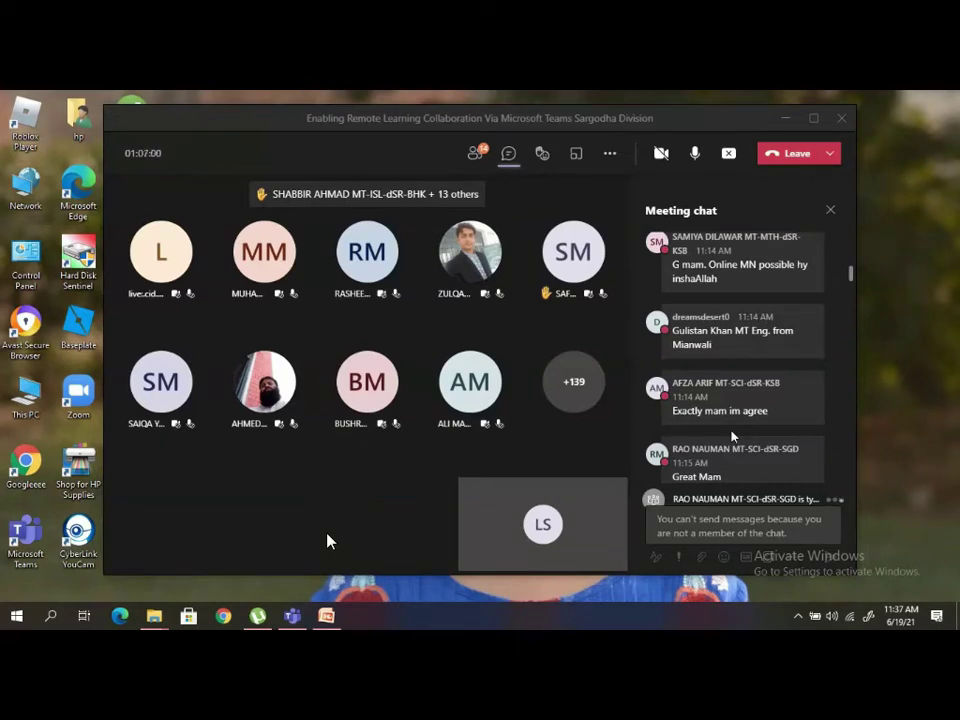
pyautogui.scroll(6, 731, 436)
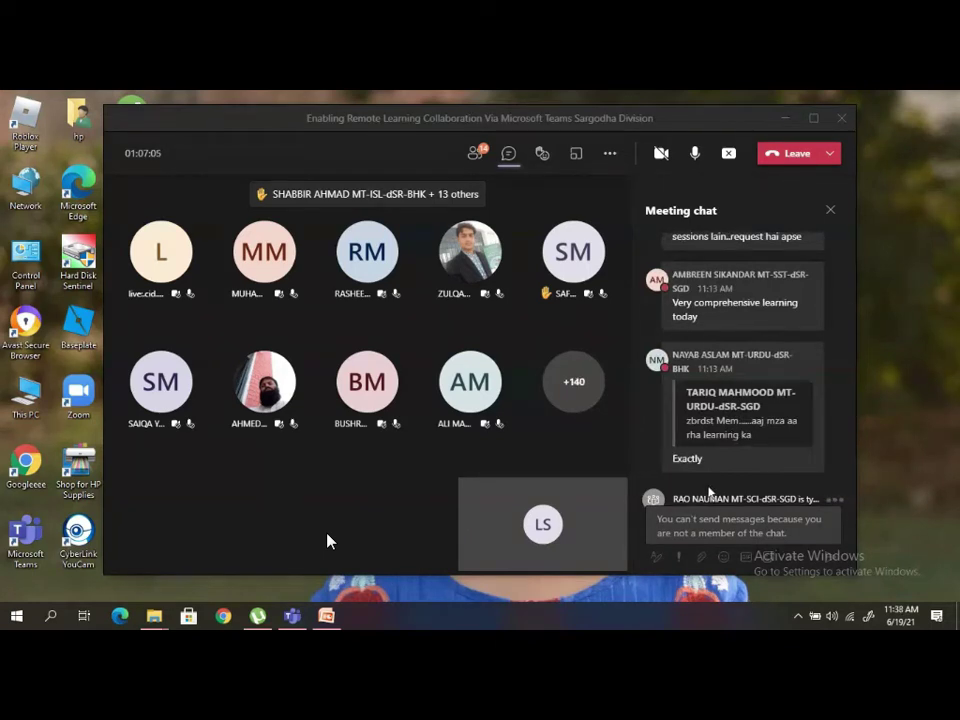
pyautogui.scroll(-10, 708, 492)
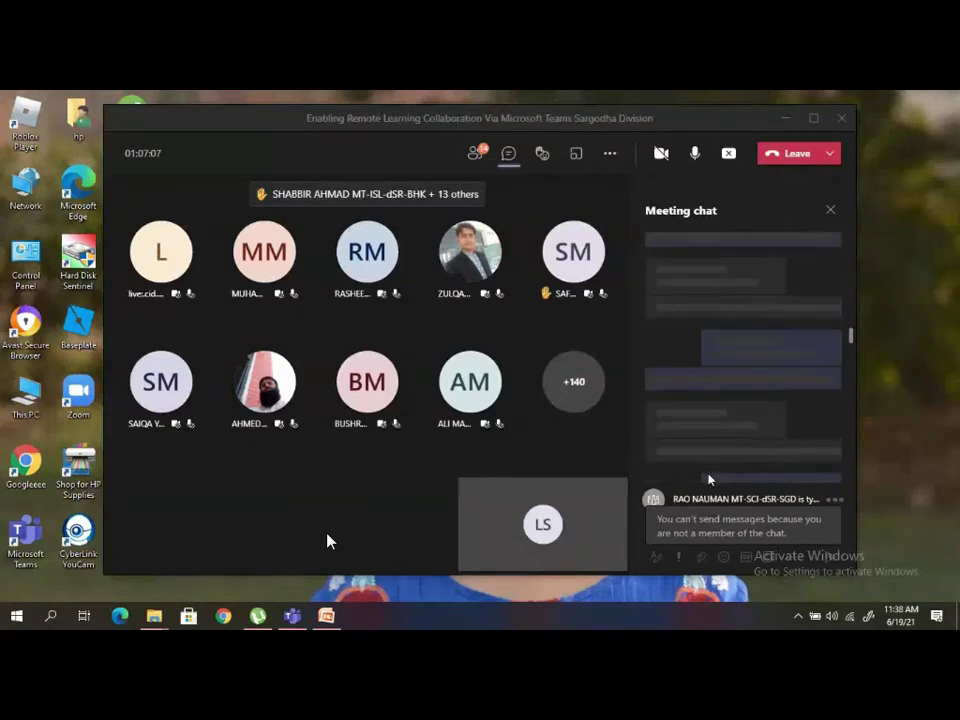
# Read forward through the meeting chat to the newest messages and bring up the reactions with the raise-hand option
pyautogui.scroll(-5, 708, 480)
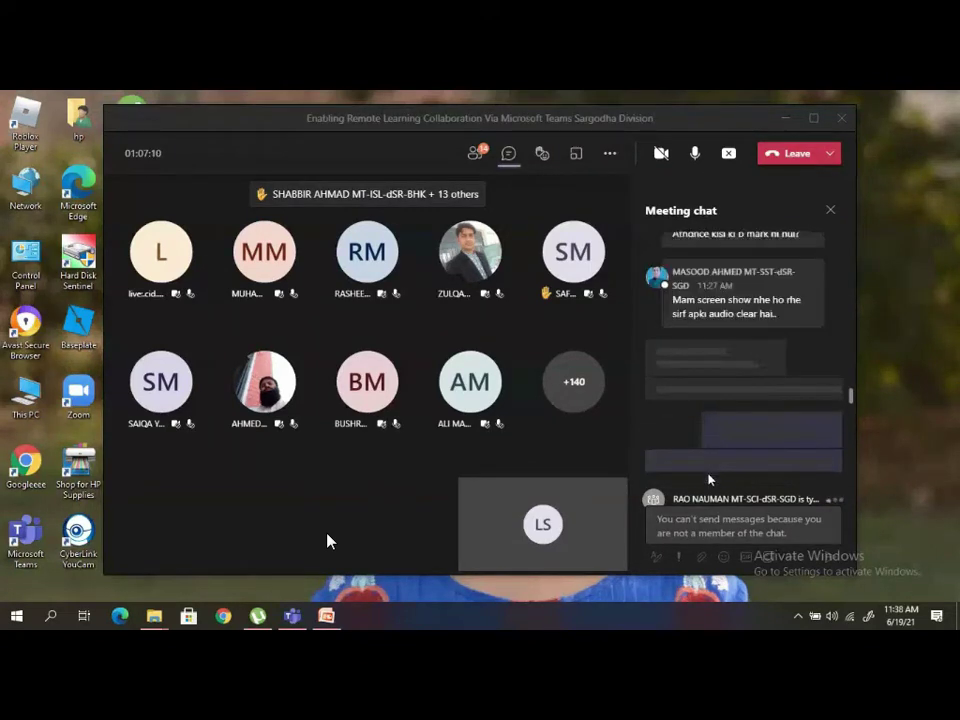
pyautogui.scroll(-10, 708, 480)
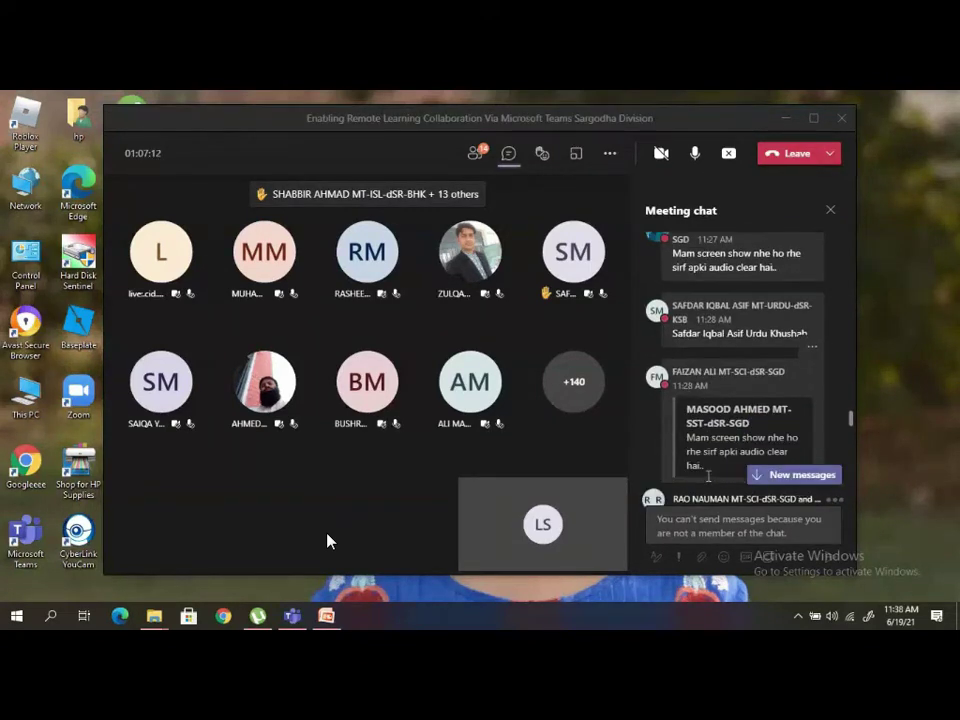
pyautogui.scroll(-10, 703, 415)
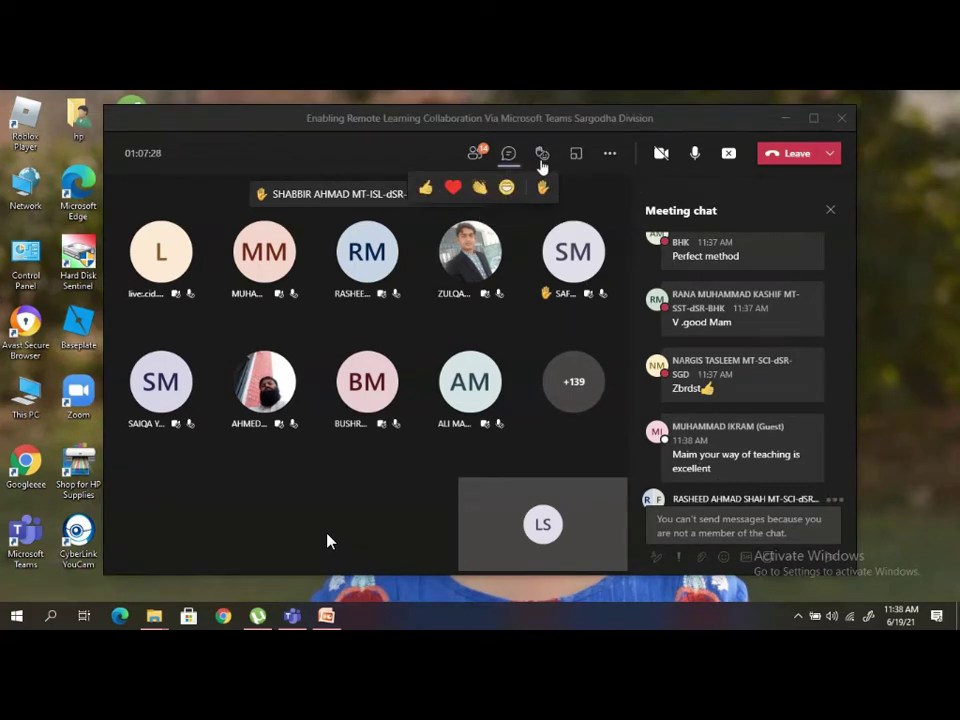
pyautogui.click(542, 192)
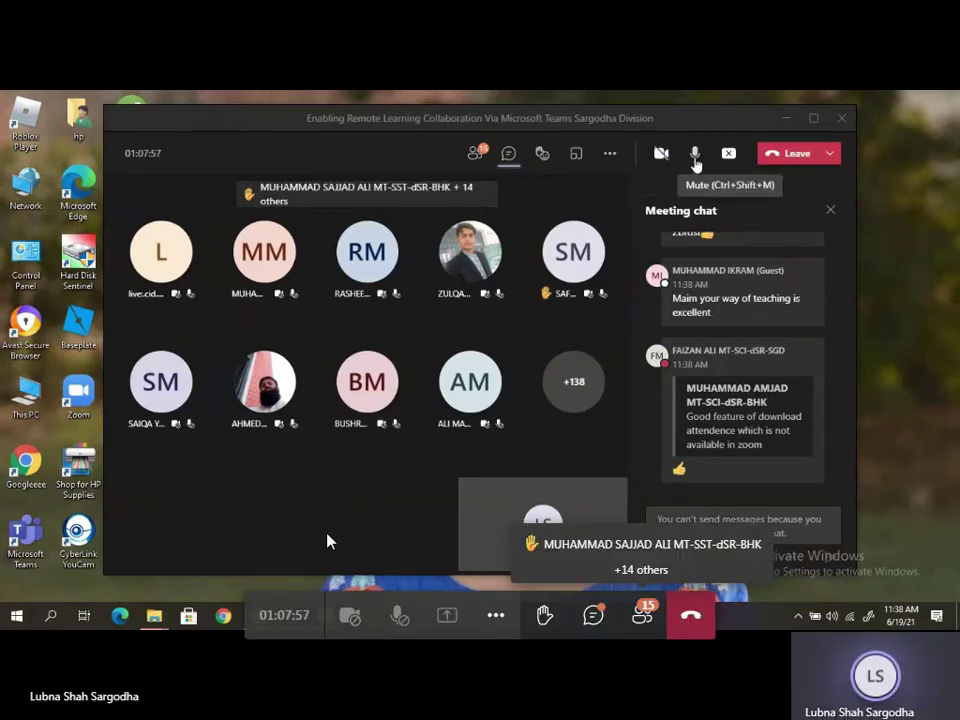
# Mute the meeting microphone and switch it back on
pyautogui.moveTo(677, 176)
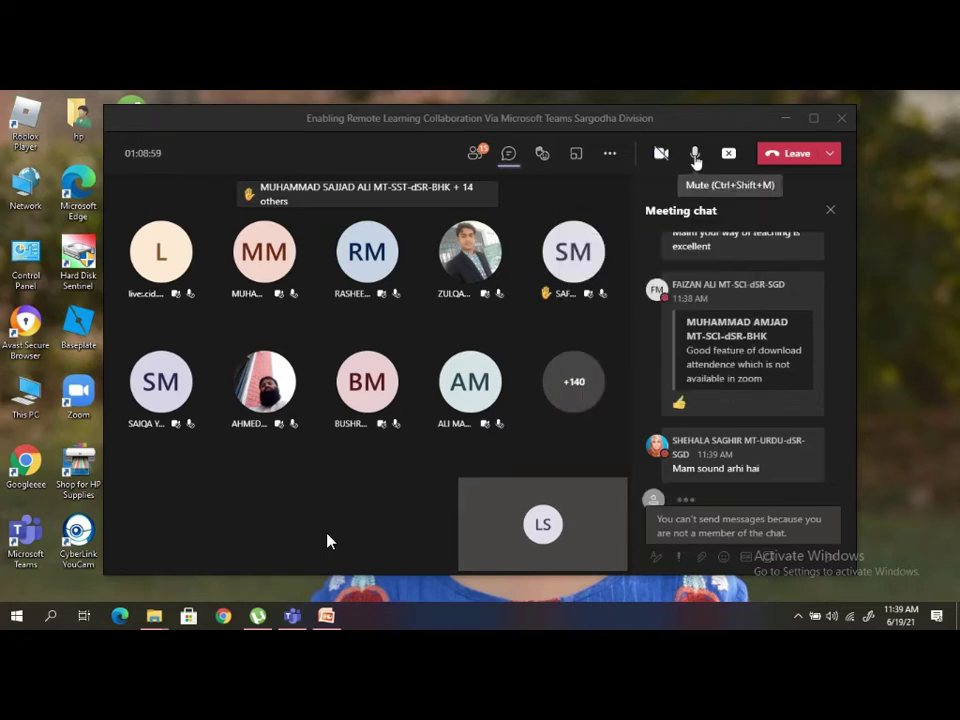
pyautogui.click(696, 156)
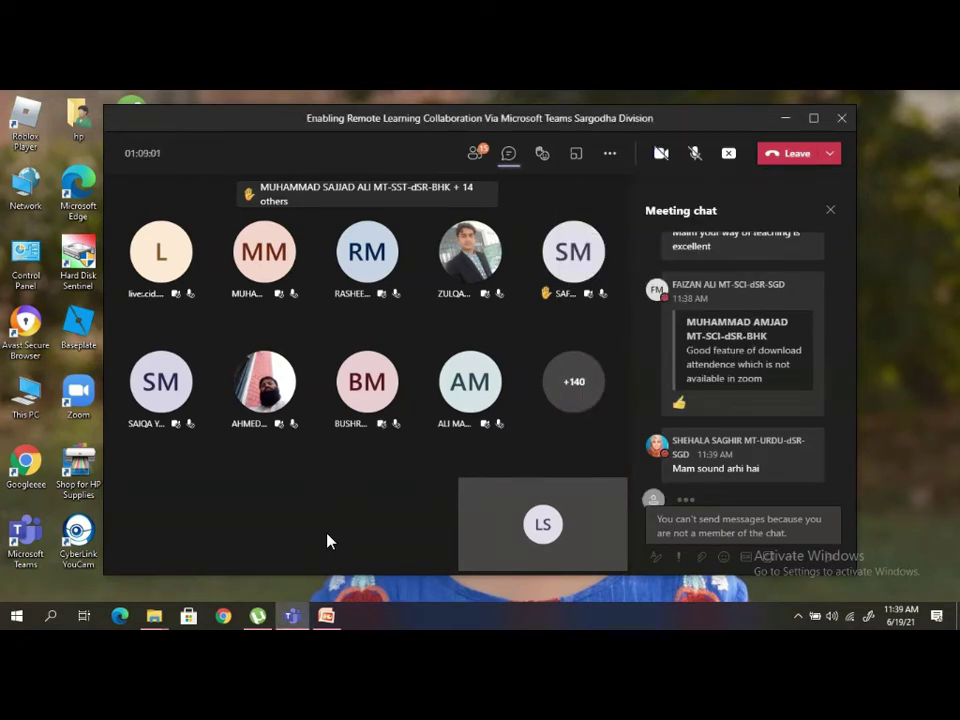
pyautogui.click(696, 153)
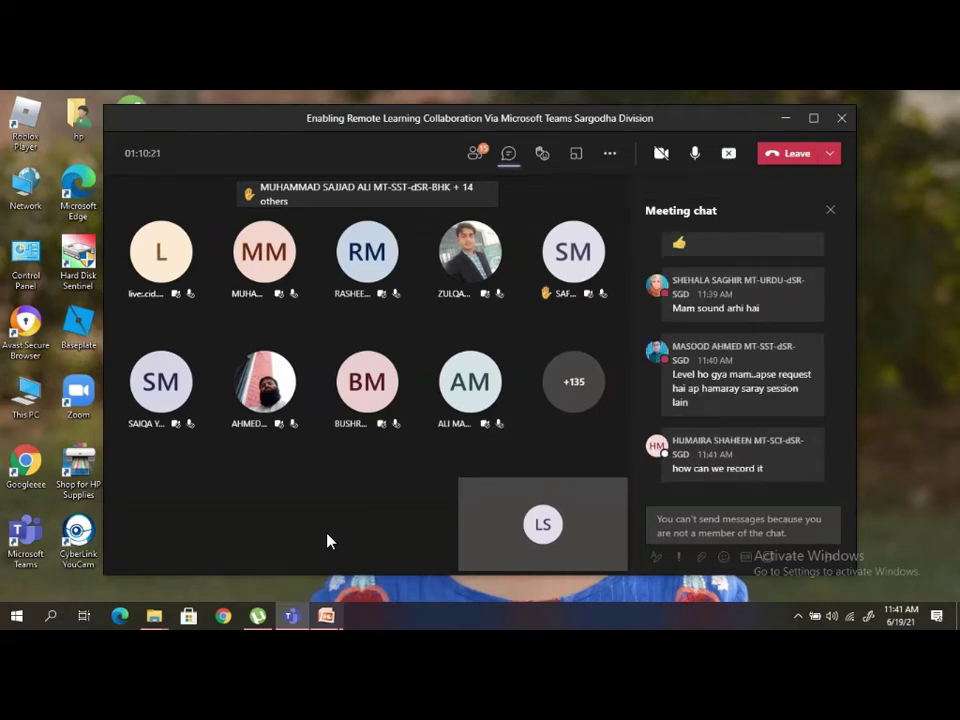
# Switch to the PowerPoint presentation and look through the slides from Microsoft Teams Features to the closing slide
pyautogui.hotkey('alt', 'Tab')
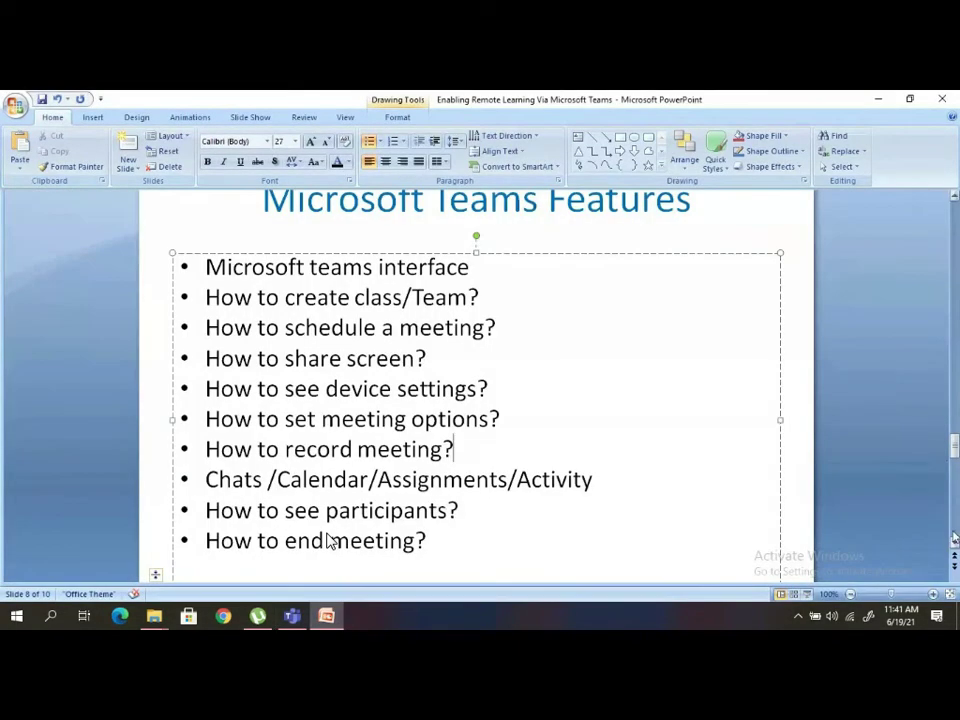
pyautogui.scroll(-8, 326, 541)
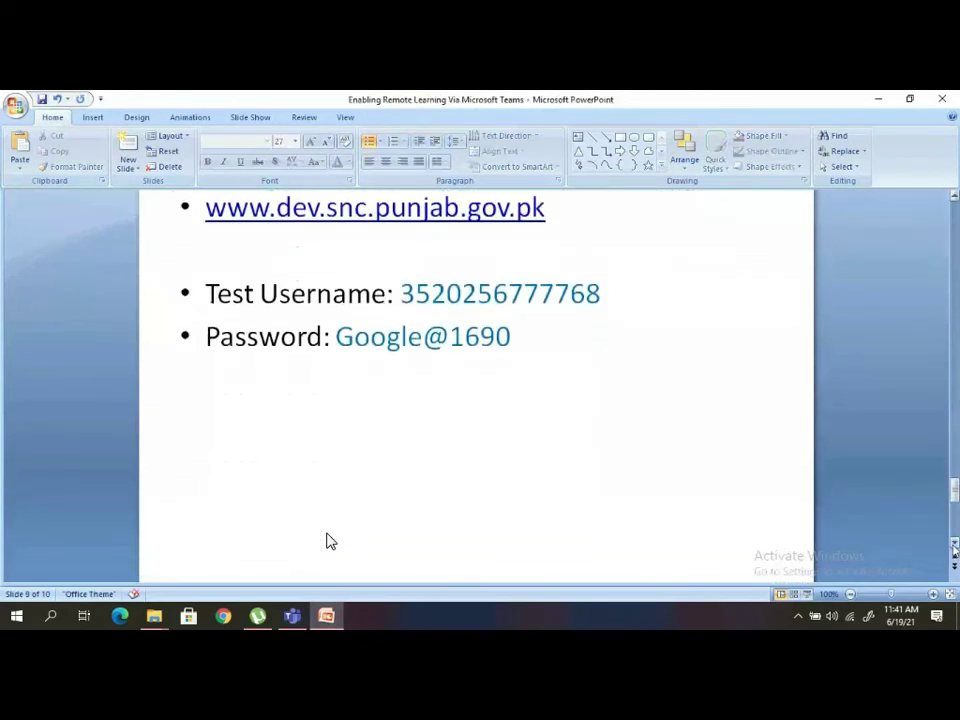
pyautogui.scroll(-2, 326, 541)
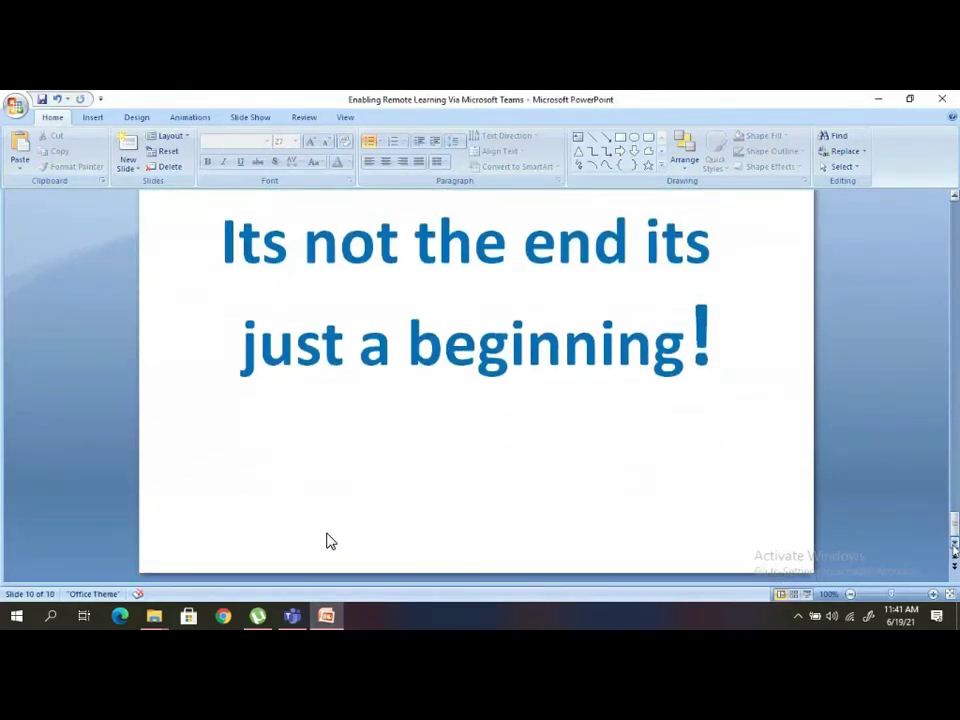
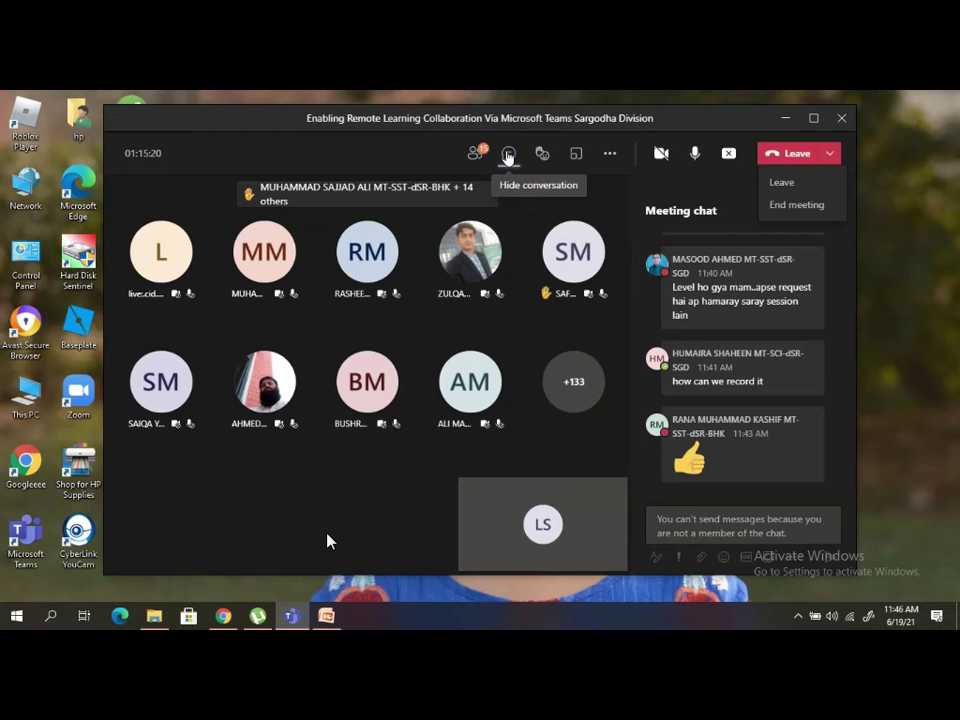
# Switch from the meeting to the PowerPoint presentation and go to the Microsoft Teams Features slide
pyautogui.moveTo(541, 158)
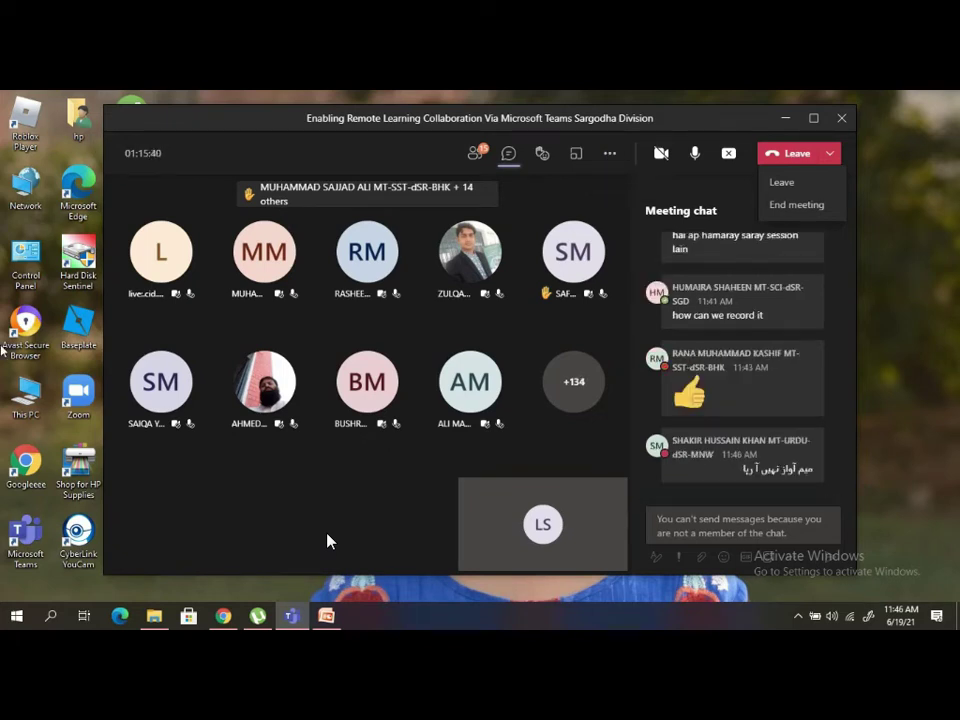
pyautogui.click(322, 612)
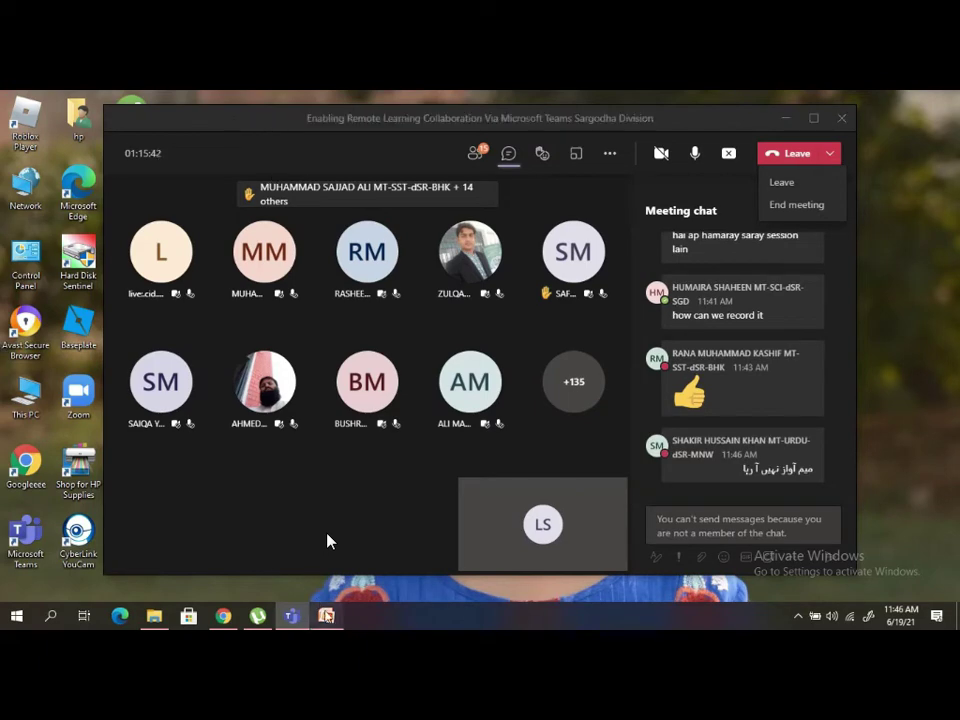
pyautogui.scroll(2, 326, 541)
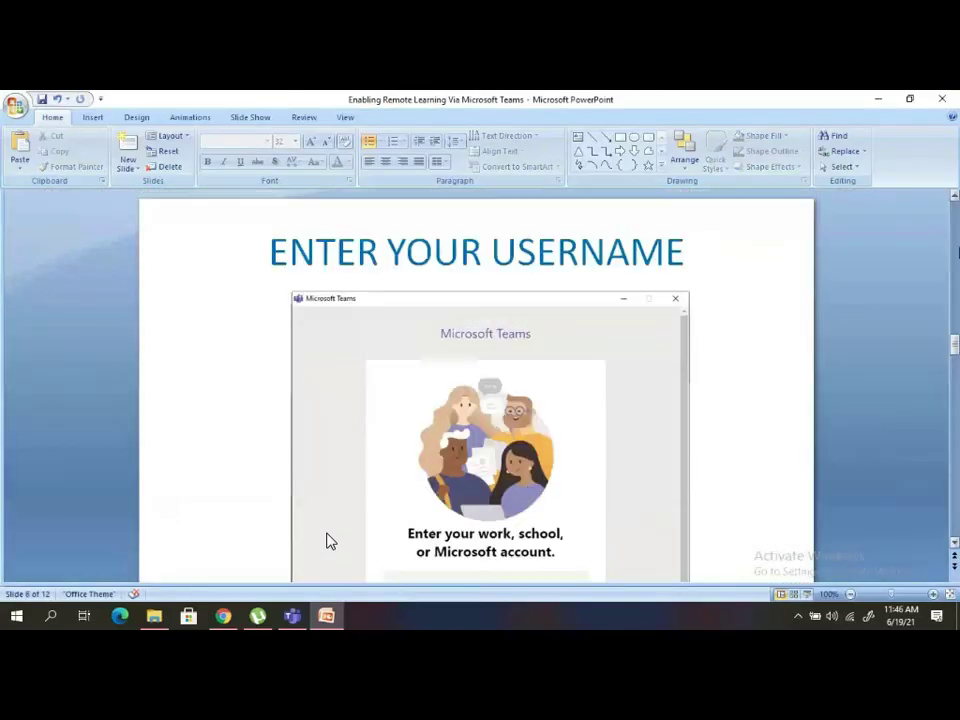
pyautogui.scroll(-5, 326, 541)
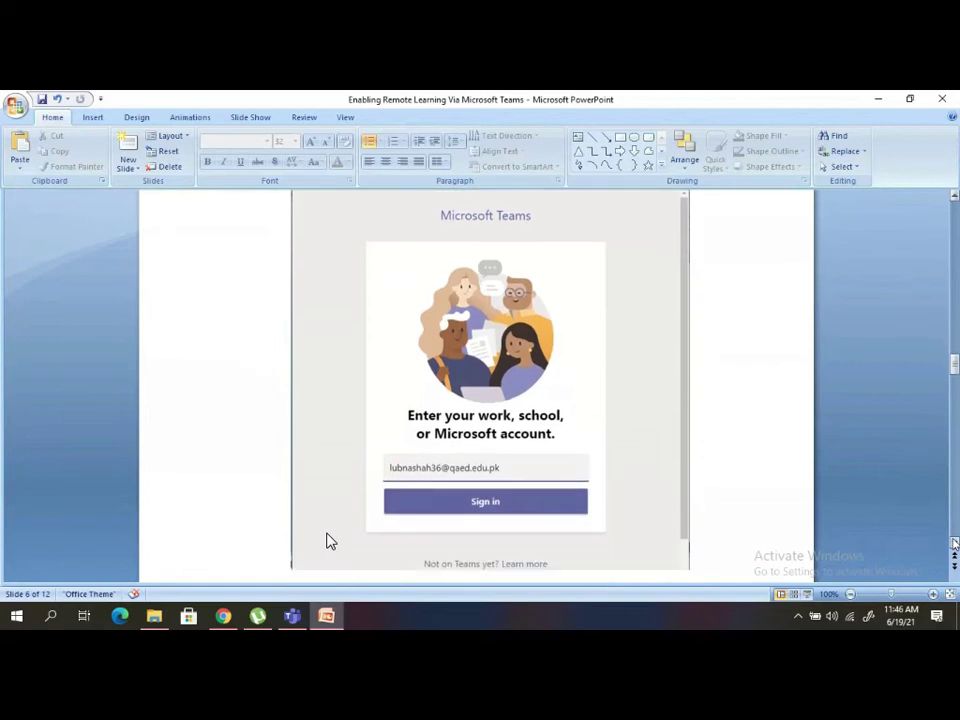
pyautogui.scroll(-5, 330, 541)
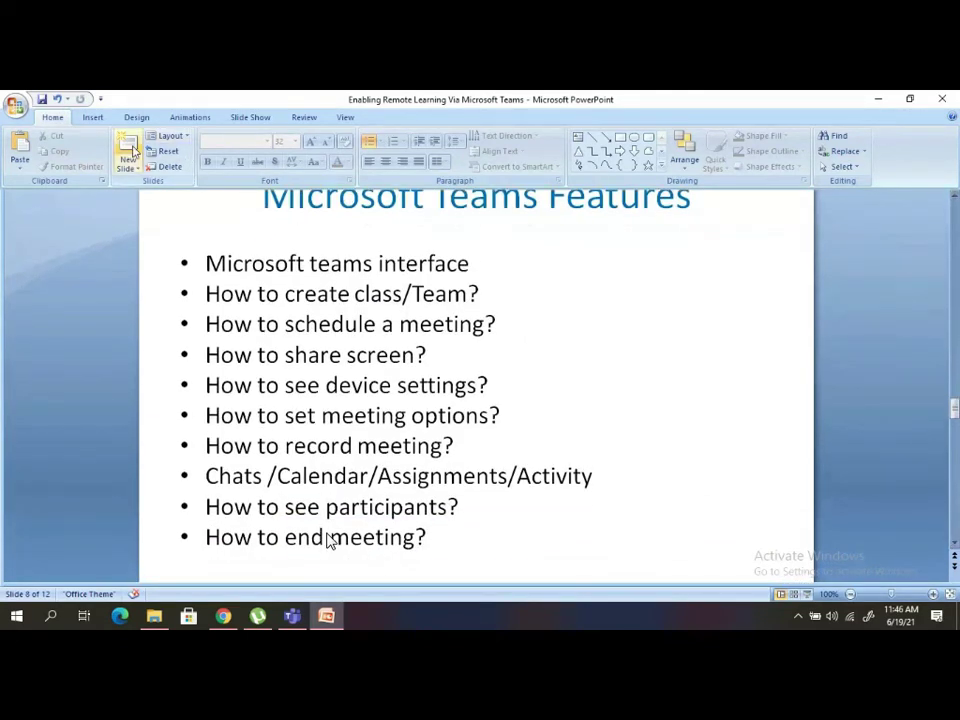
# Colour the bullets "Microsoft teams interface" and "How to create class/Team" in the theme red on the Microsoft Teams Features slide
pyautogui.click(328, 540)
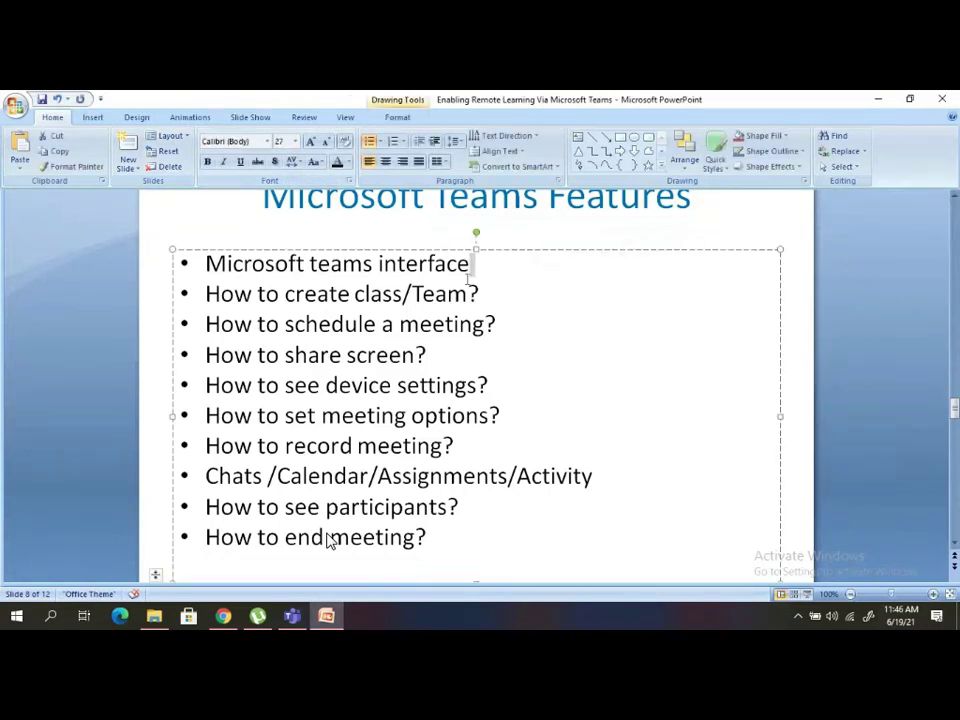
pyautogui.hotkey('shift', 'Right')
pyautogui.hotkey('shift', 'Right')
pyautogui.hotkey('shift', 'Right')
pyautogui.hotkey('shift', 'Right')
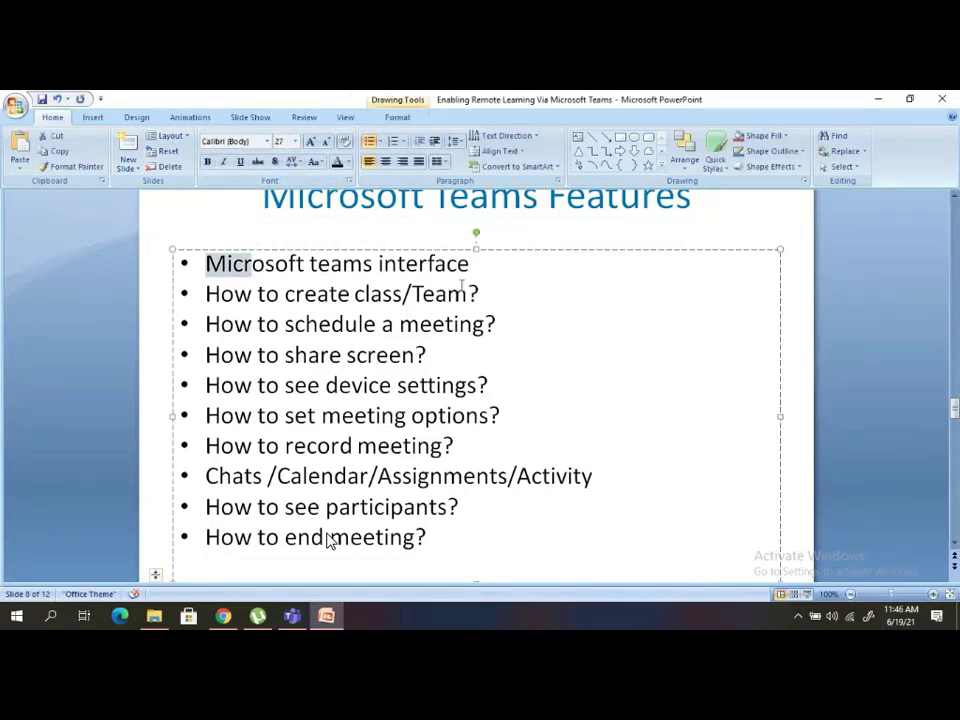
pyautogui.press('End')
pyautogui.press('Left')
pyautogui.press('Left')
pyautogui.press('Left')
pyautogui.press('Left')
pyautogui.hotkey('shift', 'Left')
pyautogui.hotkey('shift', 'Left')
pyautogui.hotkey('shift', 'Left')
pyautogui.hotkey('shift', 'Left')
pyautogui.hotkey('shift', 'Left')
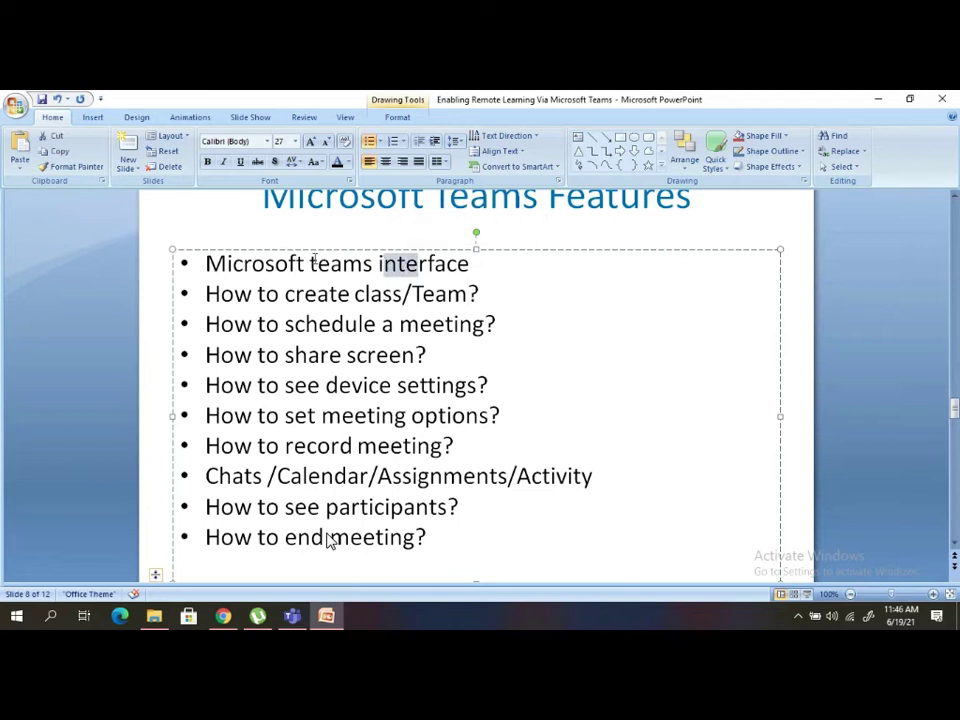
pyautogui.press('Home')
pyautogui.hotkey('ctrl', 'shift', 'Right')
pyautogui.hotkey('ctrl', 'shift', 'Right')
pyautogui.hotkey('ctrl', 'shift', 'Right')
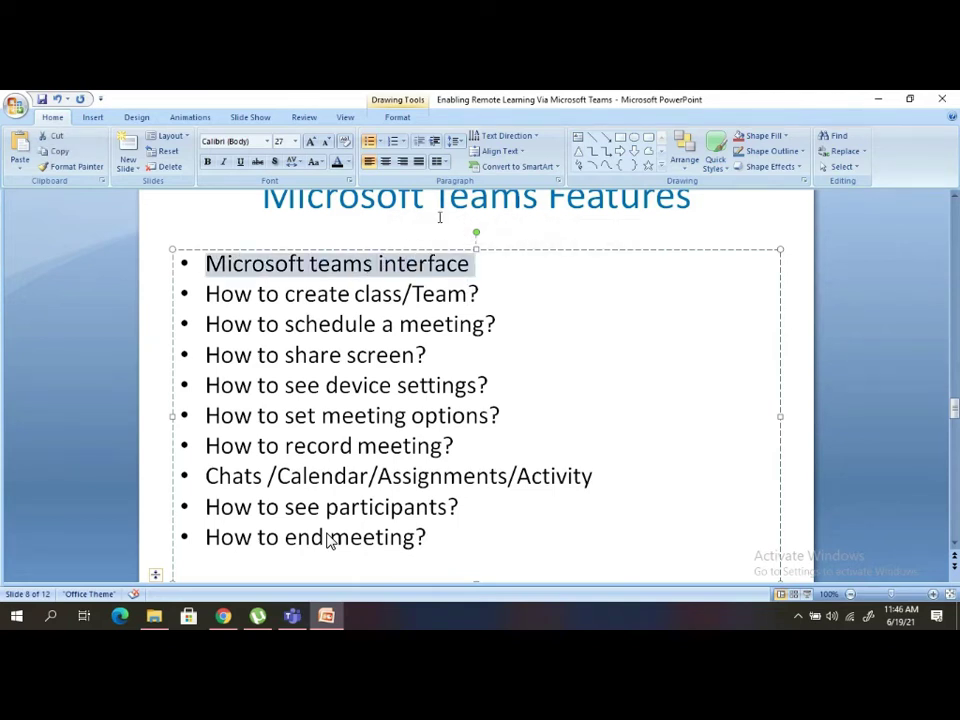
pyautogui.click(346, 163)
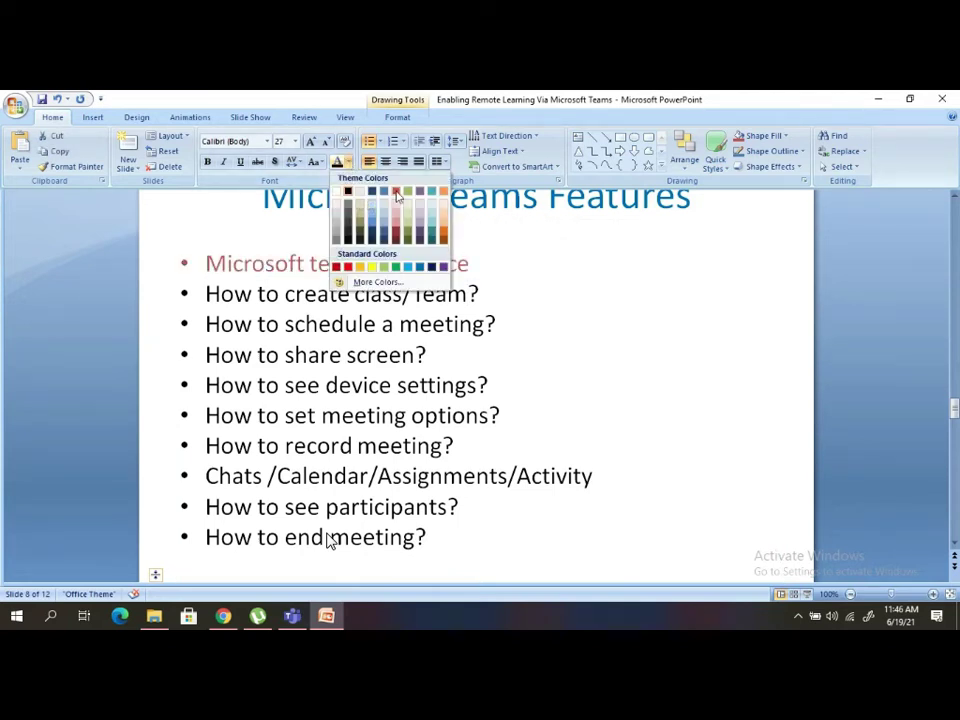
pyautogui.click(414, 190)
pyautogui.click(589, 328)
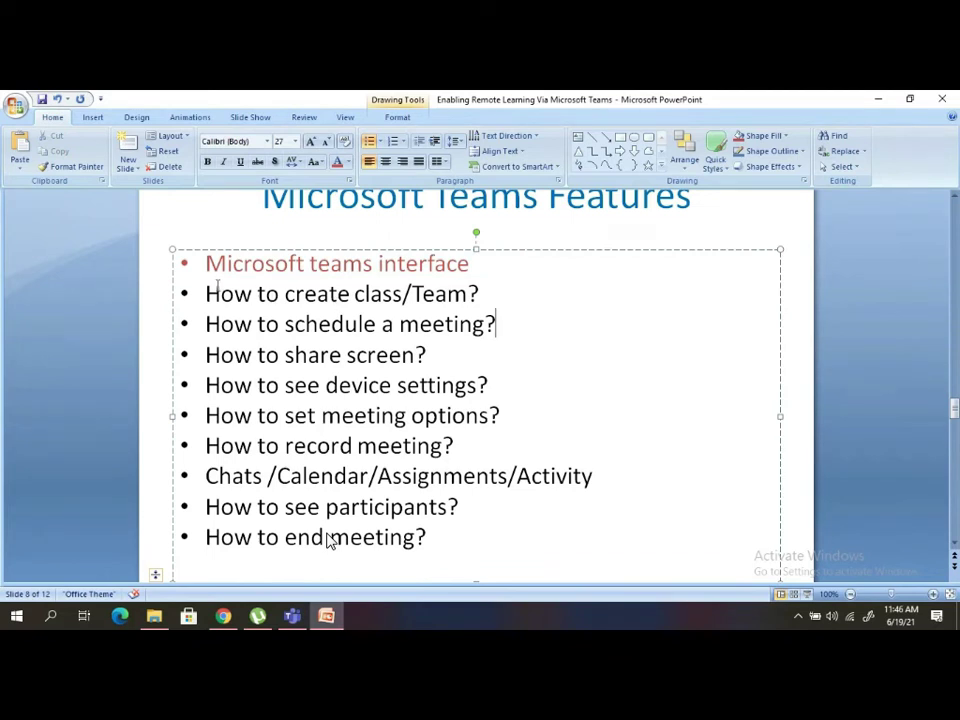
pyautogui.moveTo(210, 292); pyautogui.dragTo(416, 297)
pyautogui.click(337, 162)
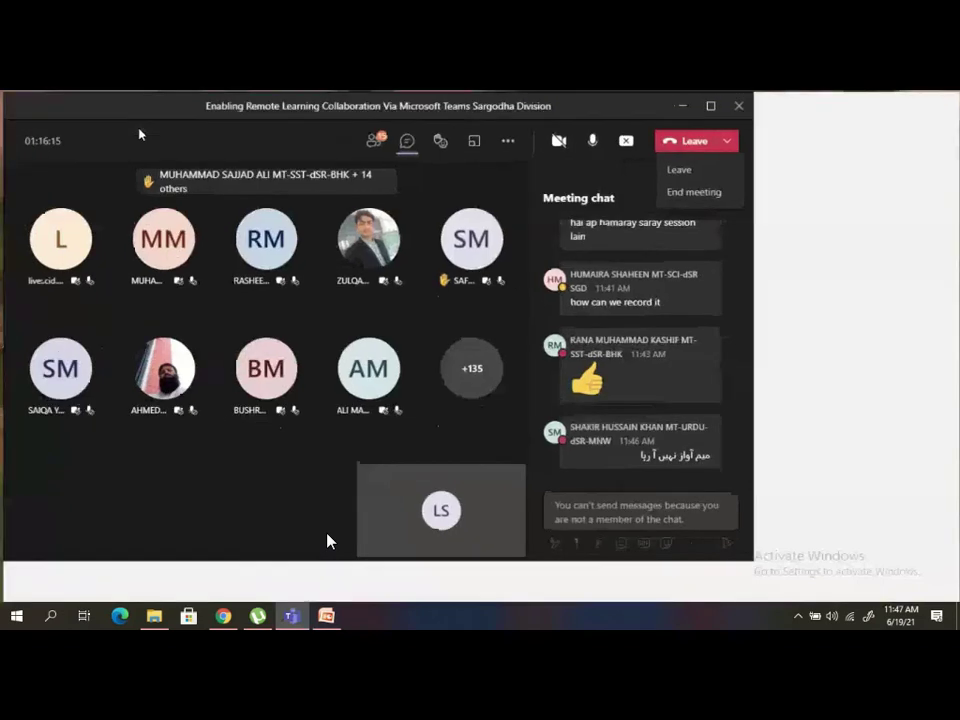
# Maximise the Teams meeting window, minimise it and return to the PowerPoint presentation
pyautogui.doubleClick(139, 133)
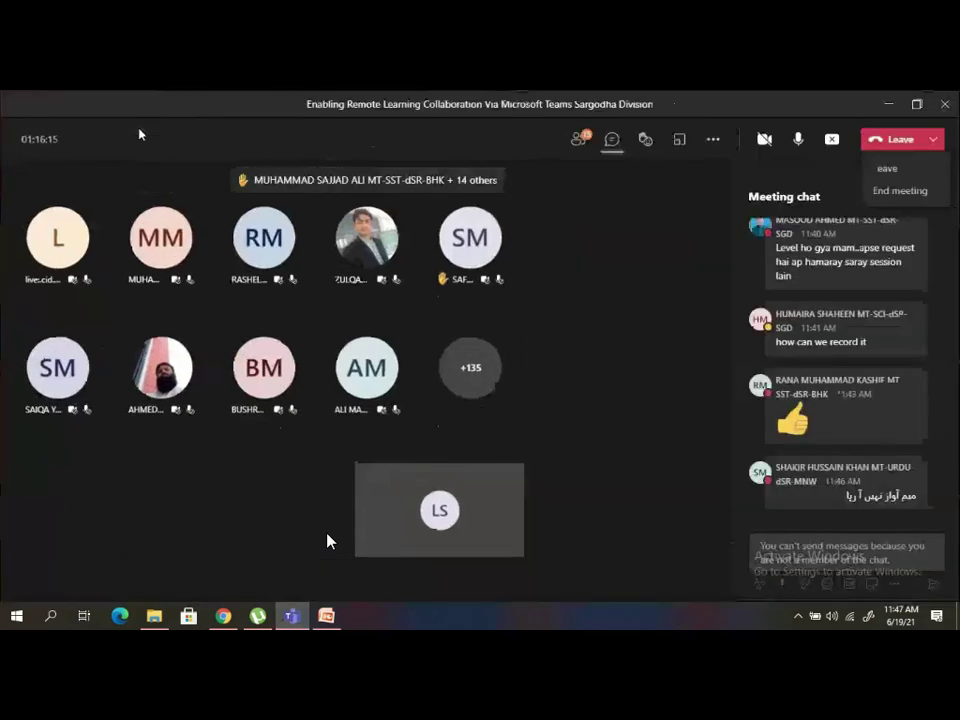
pyautogui.click(885, 104)
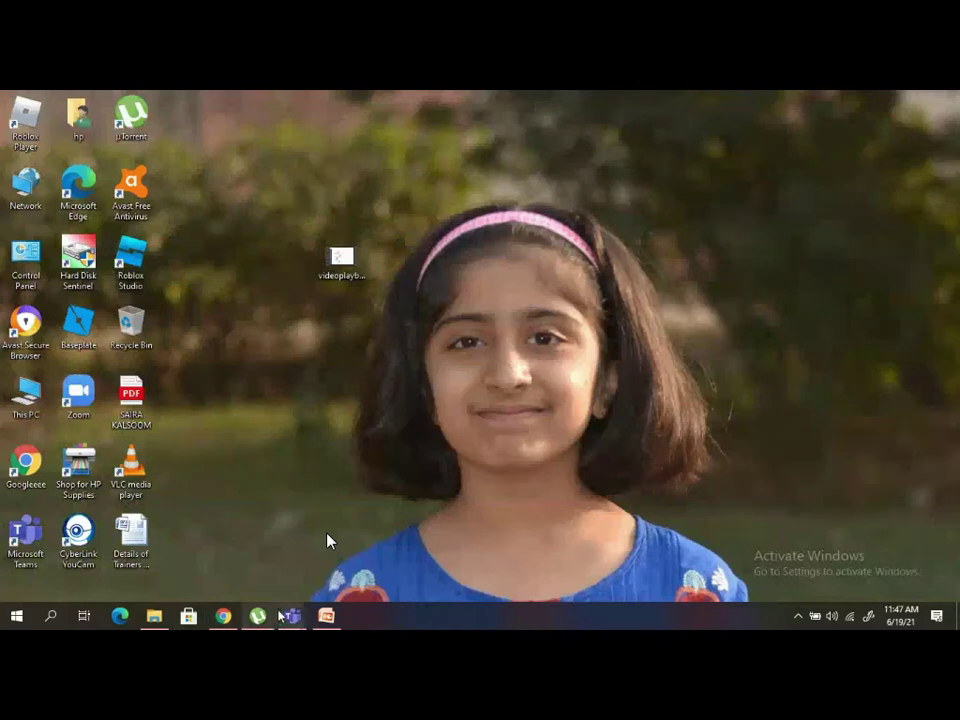
pyautogui.moveTo(292, 616)
pyautogui.moveTo(324, 519)
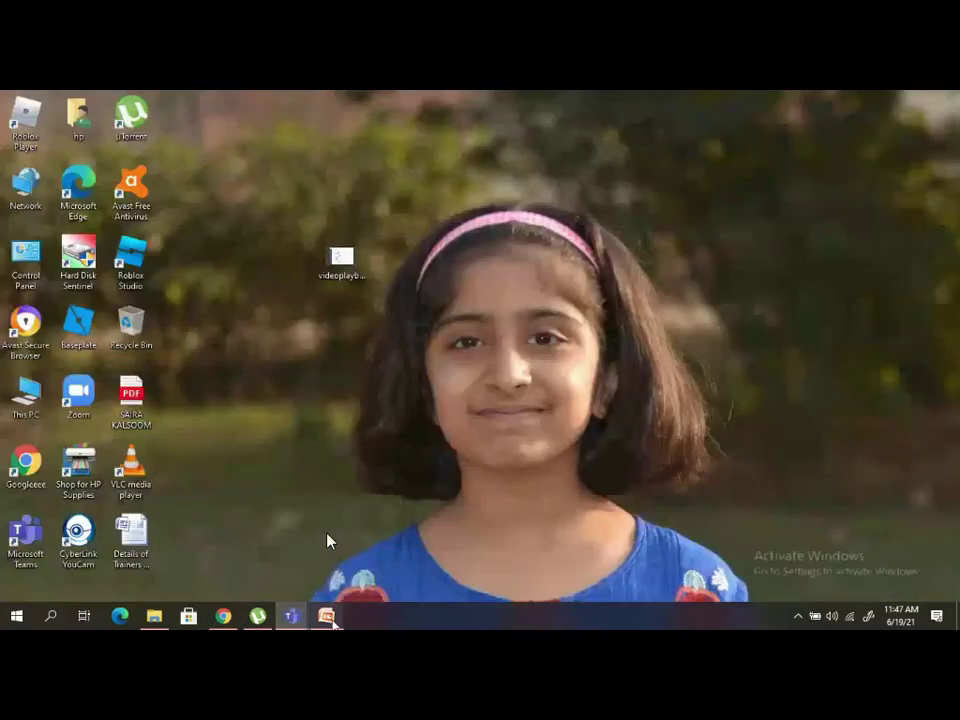
pyautogui.click(326, 616)
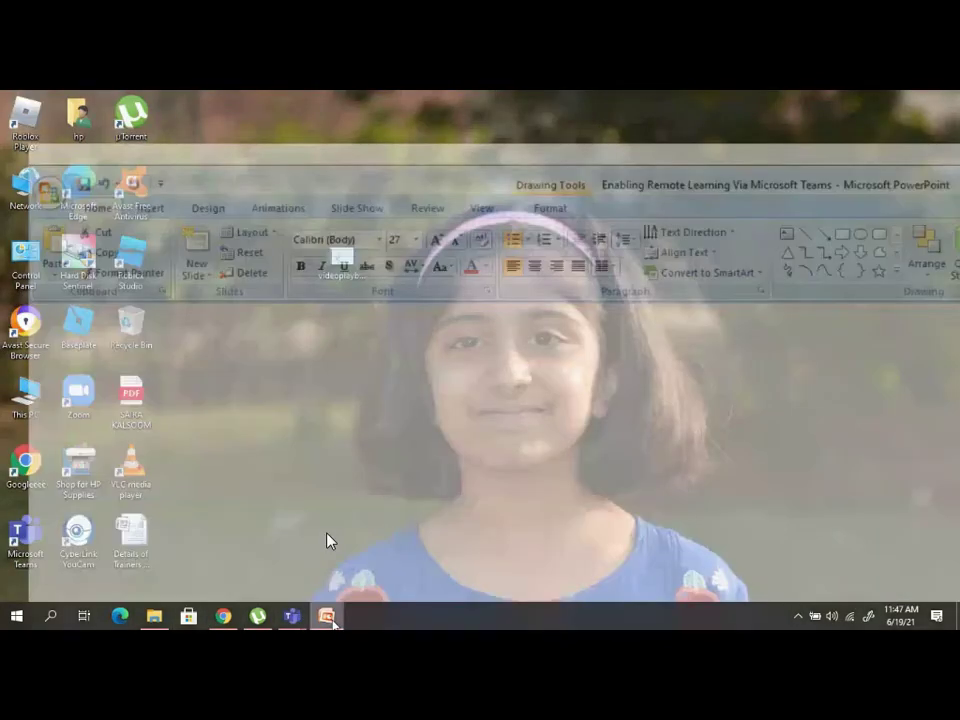
# Switch back to the Teams meeting, restore it to its smaller window size and minimise the PowerPoint presentation
pyautogui.rightClick(292, 616)
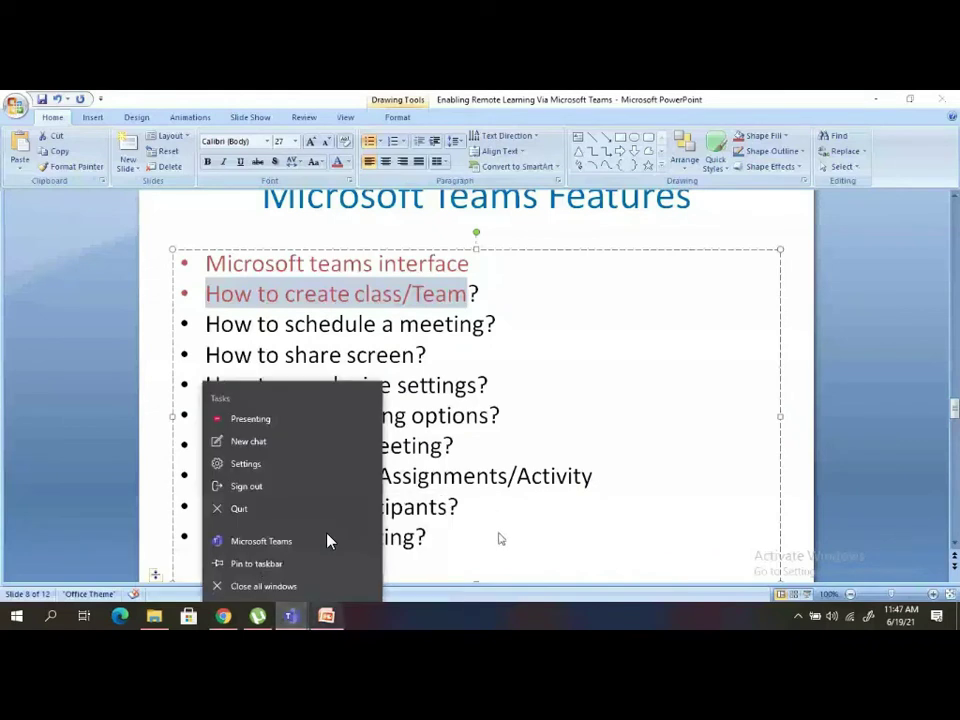
pyautogui.click(500, 538)
pyautogui.moveTo(292, 616)
pyautogui.click(328, 541)
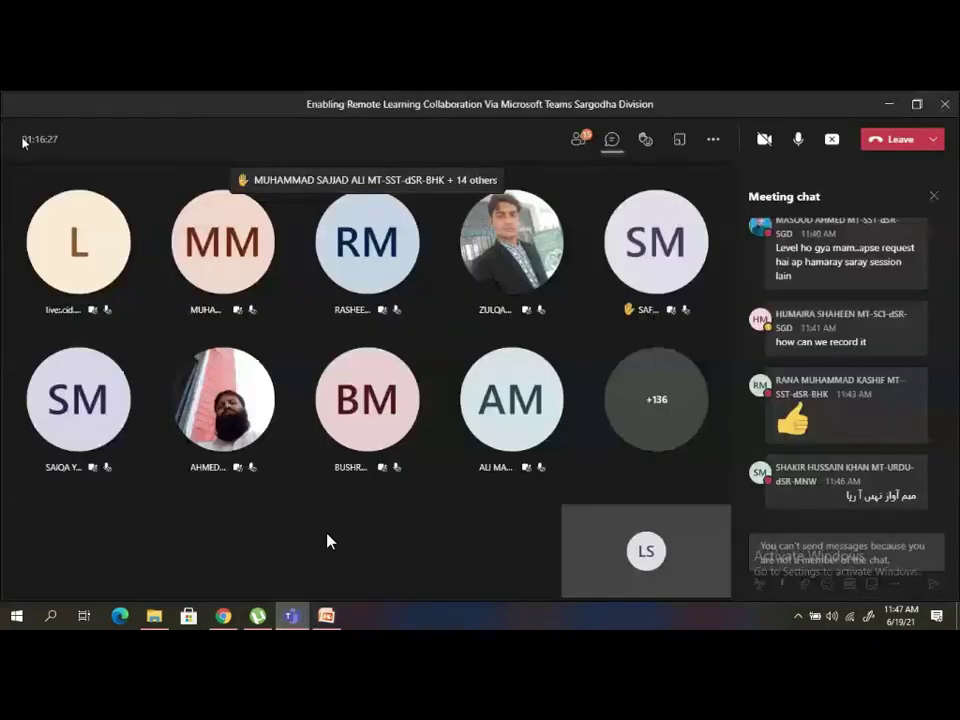
pyautogui.click(905, 105)
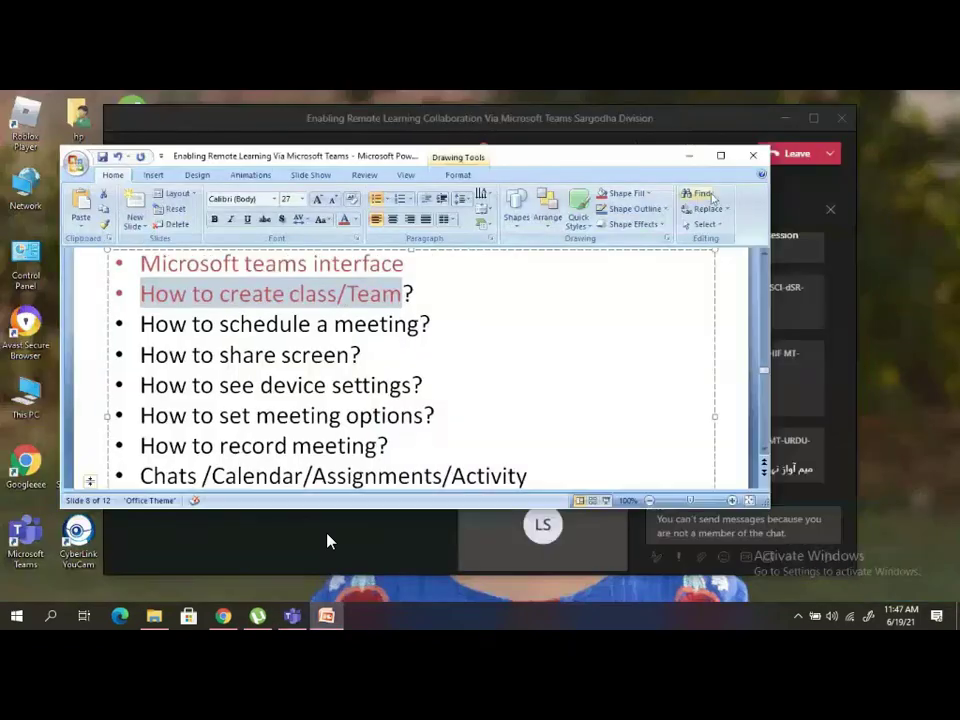
pyautogui.click(690, 157)
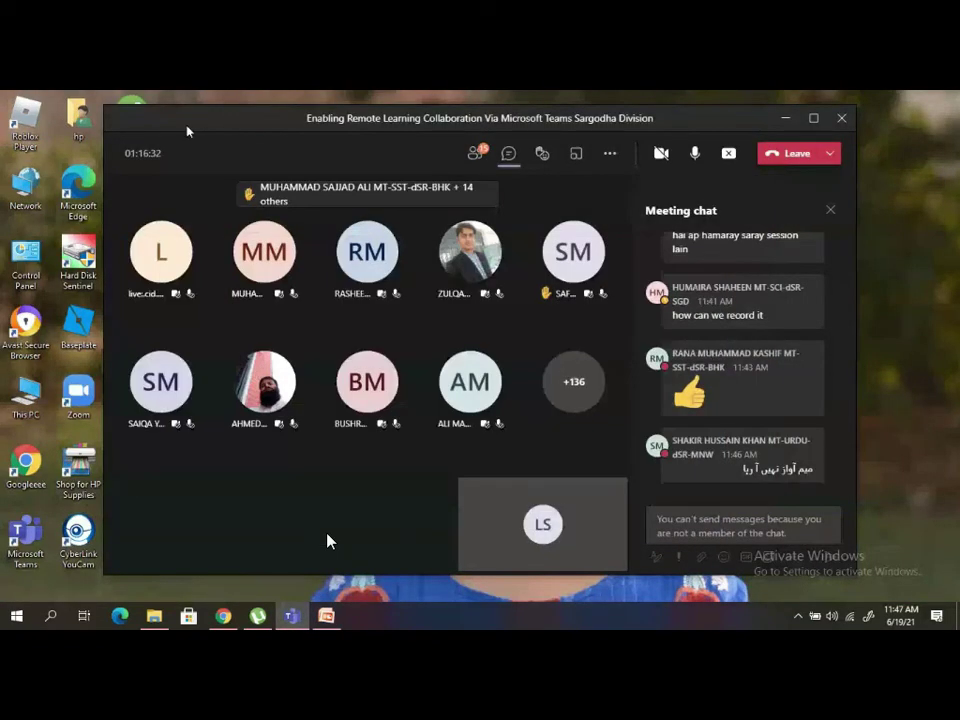
# Switch from the meeting window to the main Microsoft Teams window
pyautogui.click(326, 615)
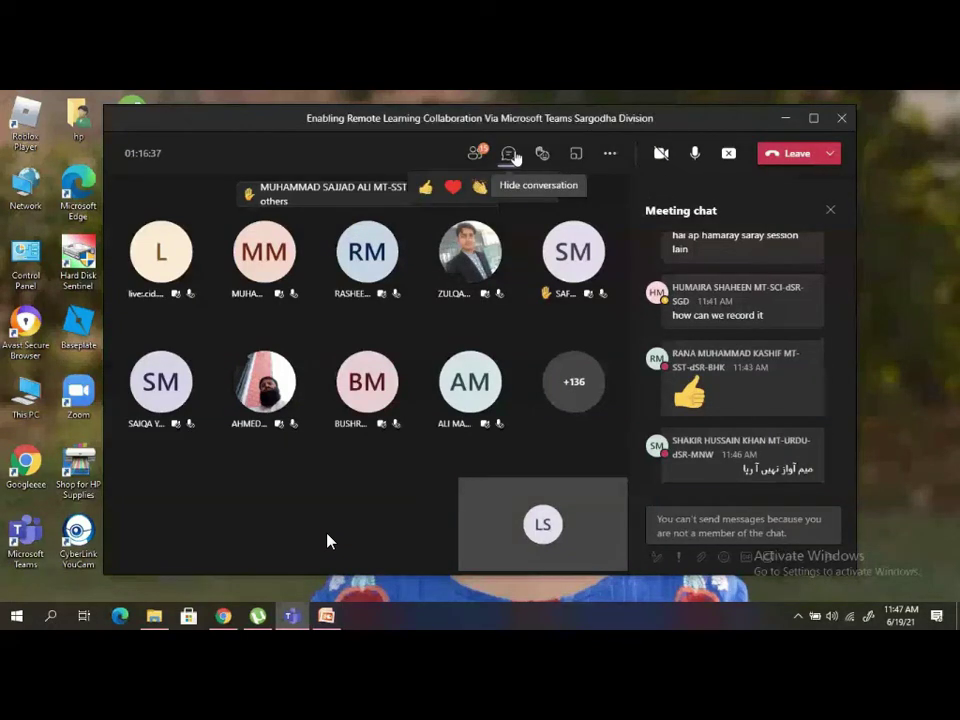
pyautogui.click(288, 618)
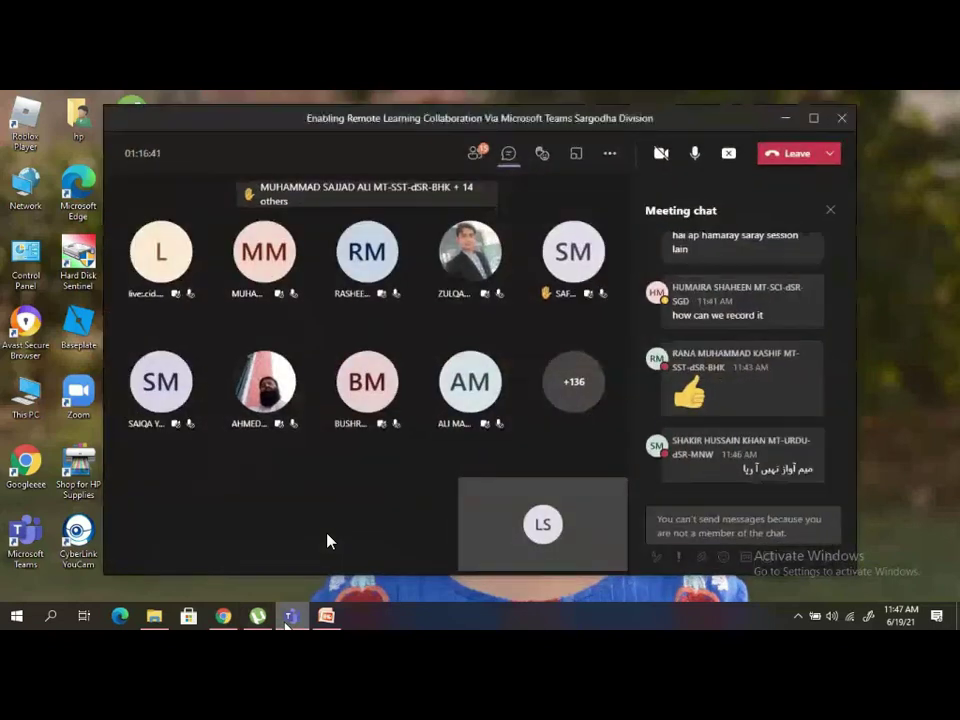
pyautogui.rightClick(288, 617)
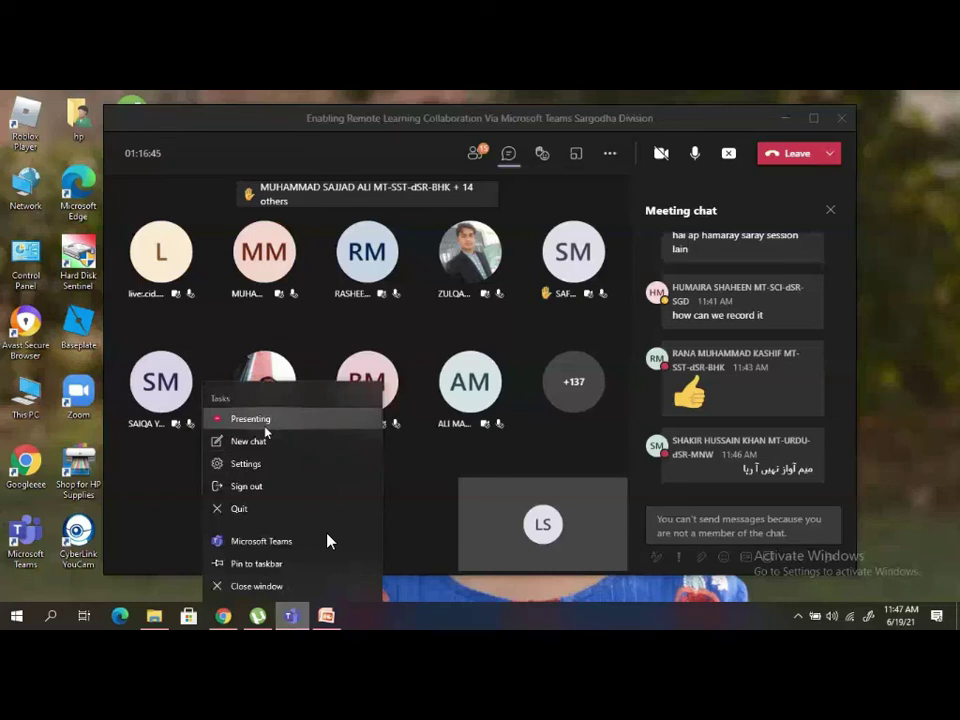
pyautogui.click(259, 539)
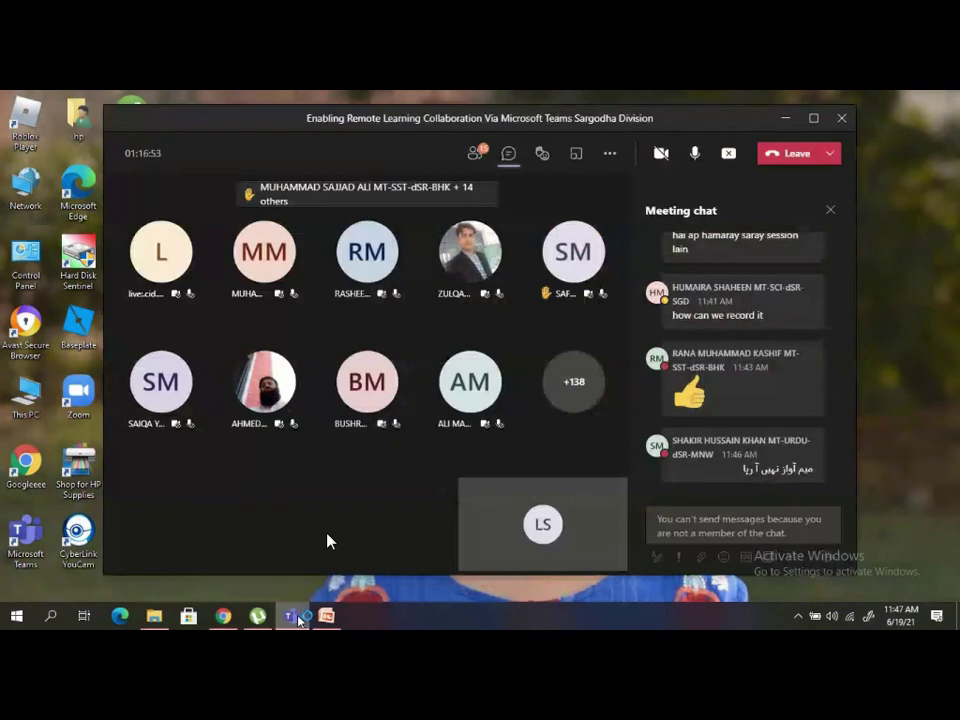
pyautogui.click(296, 617)
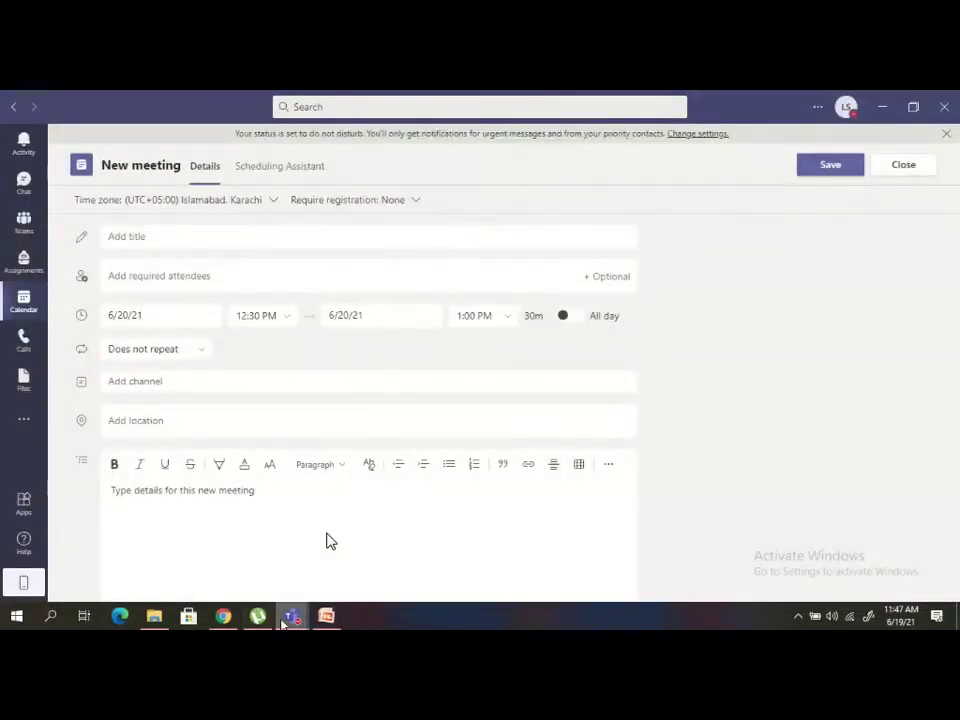
pyautogui.moveTo(287, 617)
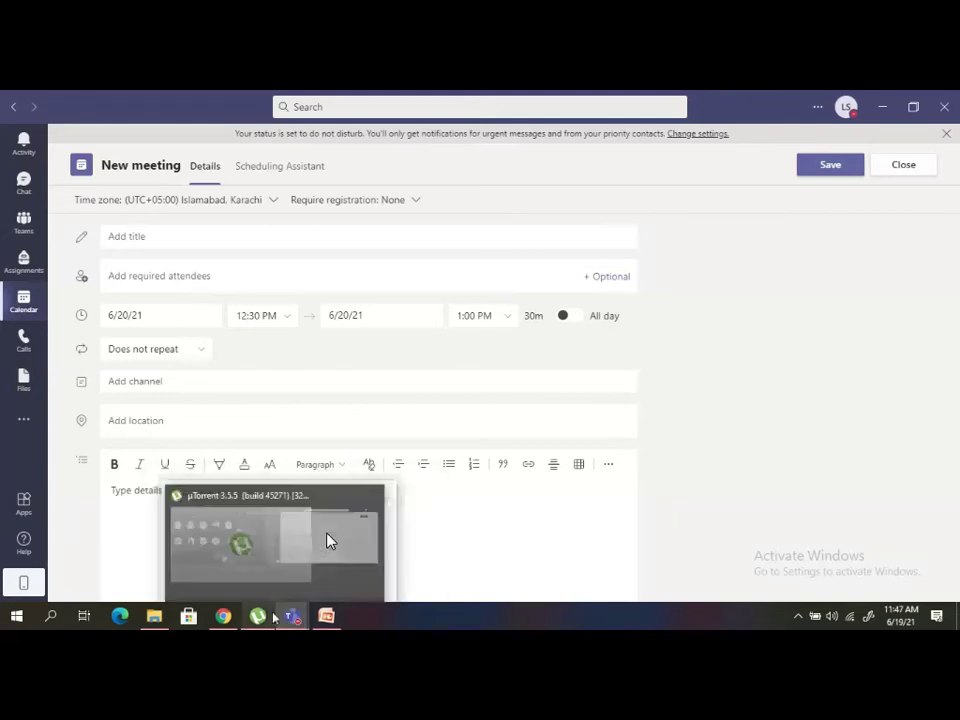
pyautogui.rightClick(290, 616)
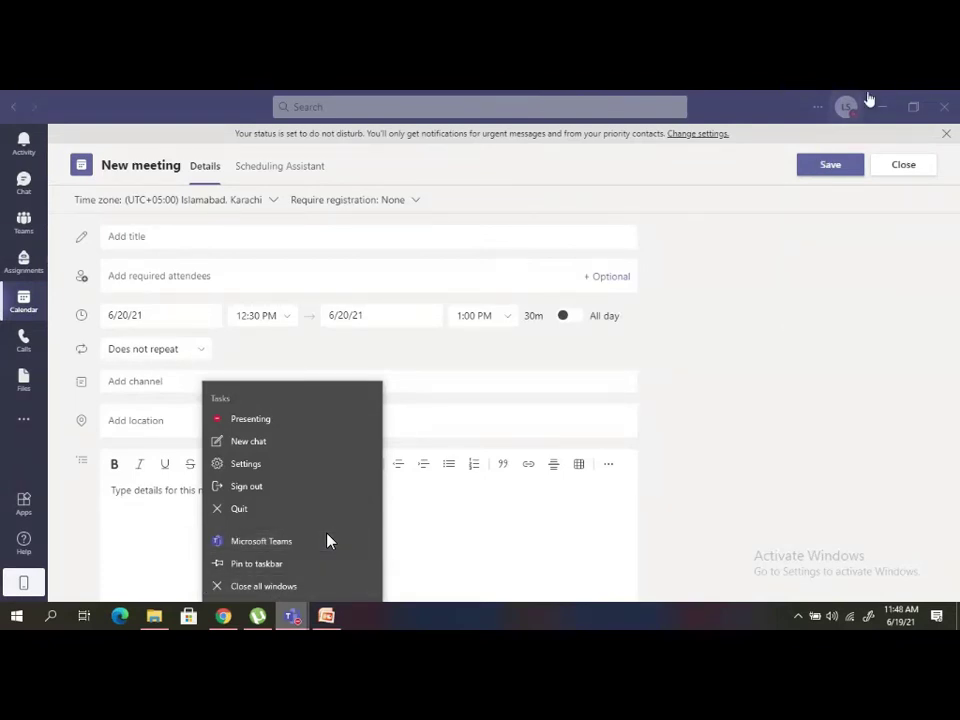
# Look through the Calendar, Assignments, Teams and Activity sections of the main Teams window
pyautogui.click(29, 307)
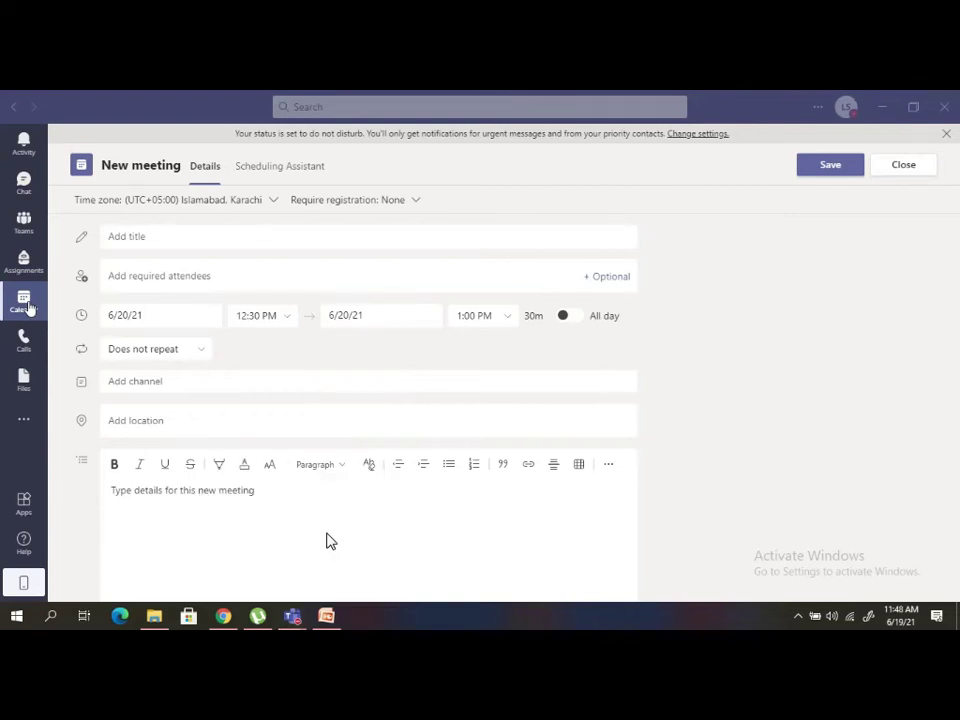
pyautogui.click(31, 266)
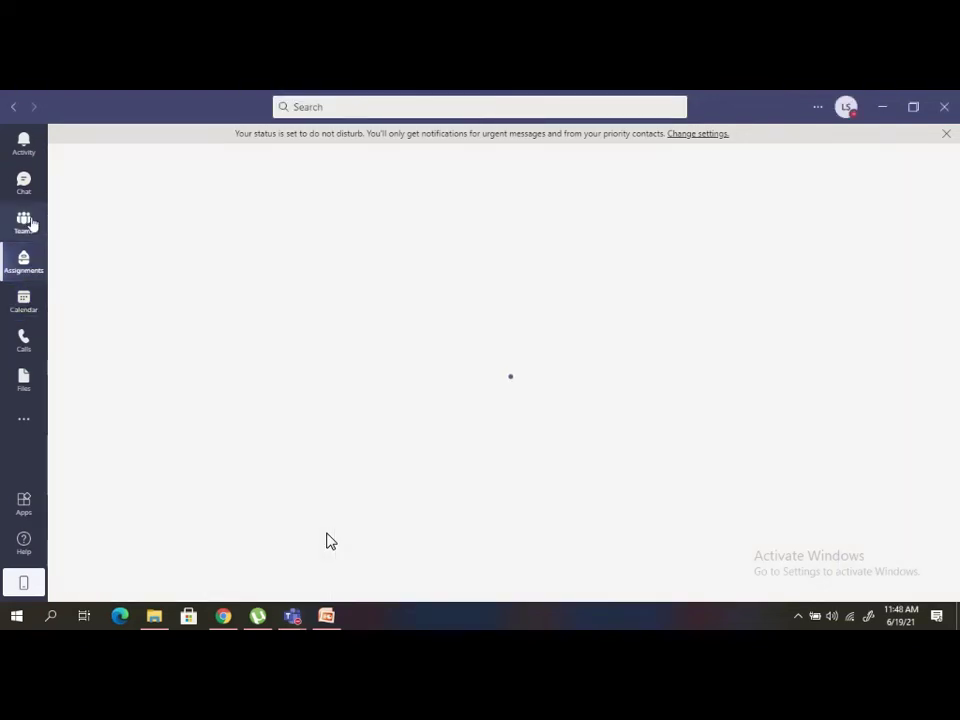
pyautogui.click(31, 222)
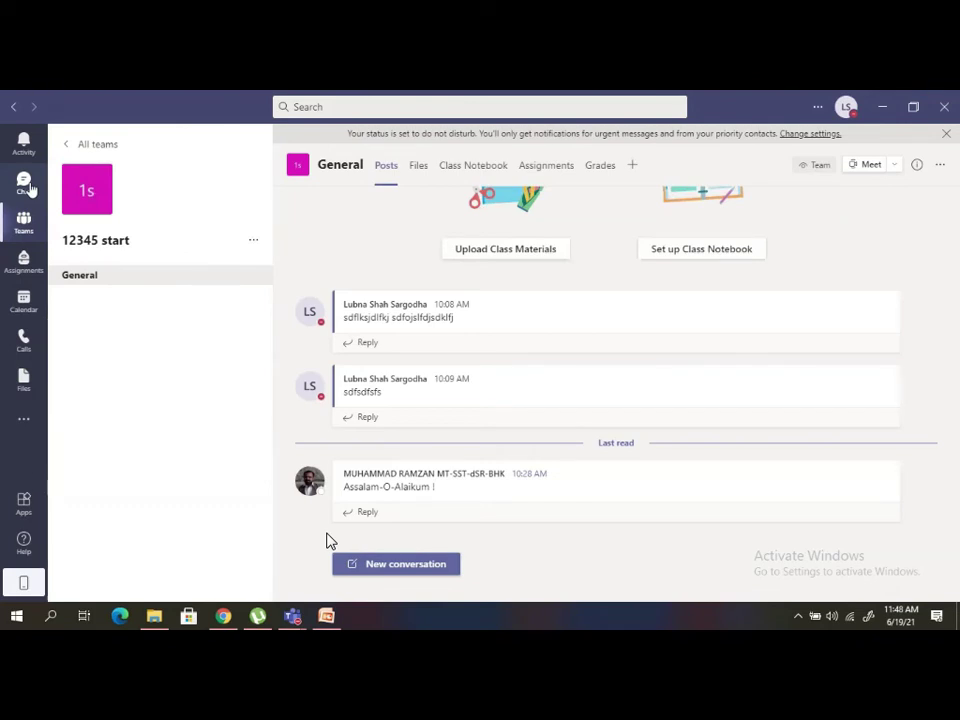
pyautogui.click(25, 144)
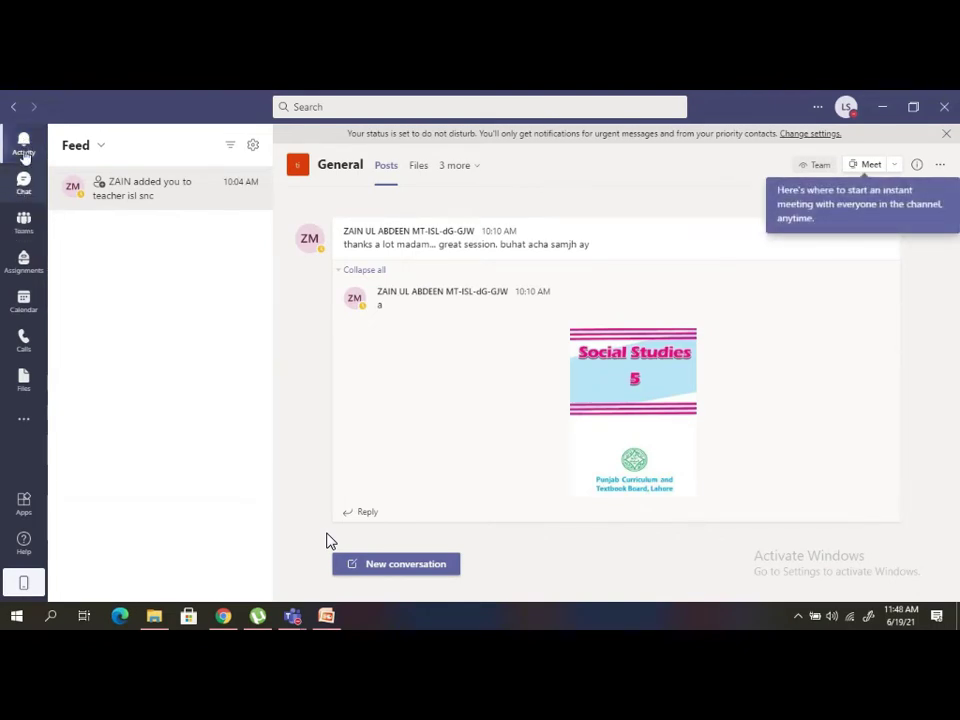
# Start creating a new team from the teams overview, dismissing the grid view introduction, and choose Class as the team type
pyautogui.click(24, 224)
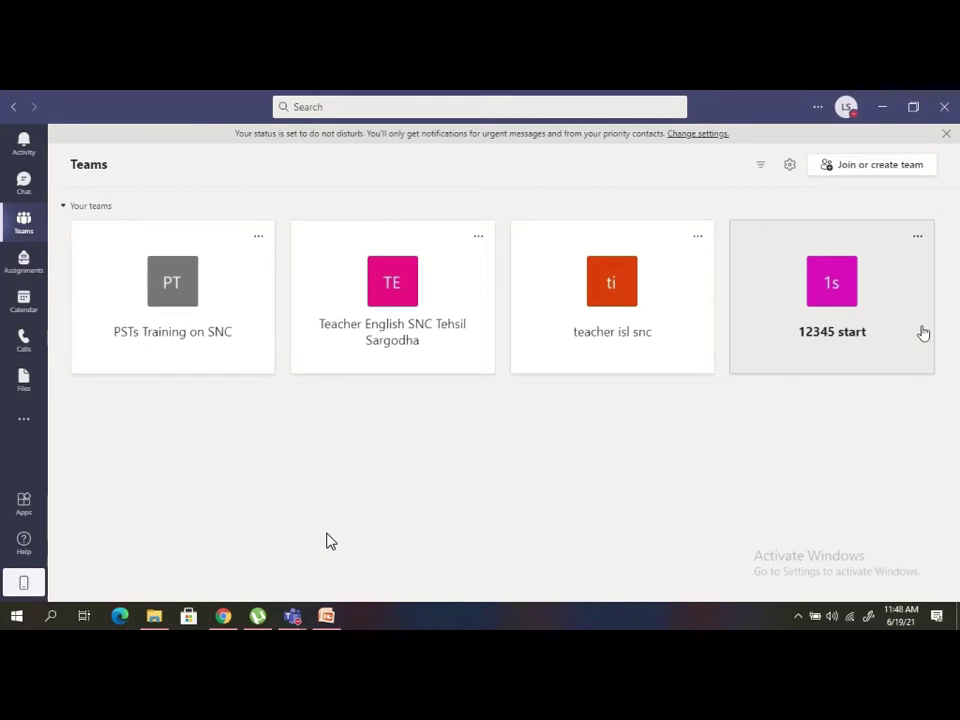
pyautogui.click(876, 166)
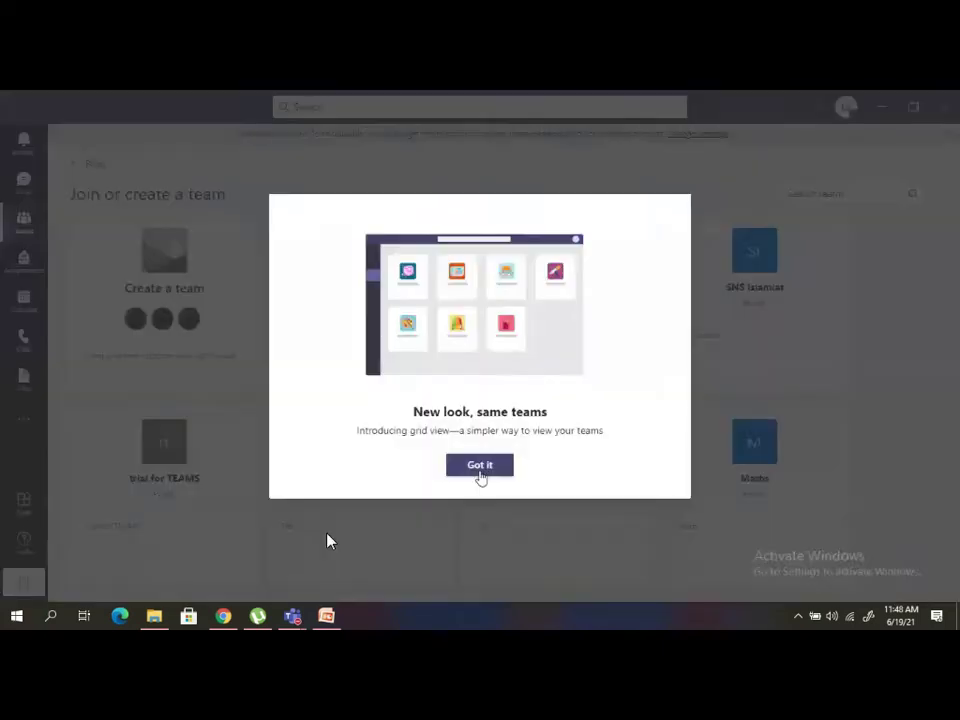
pyautogui.click(479, 468)
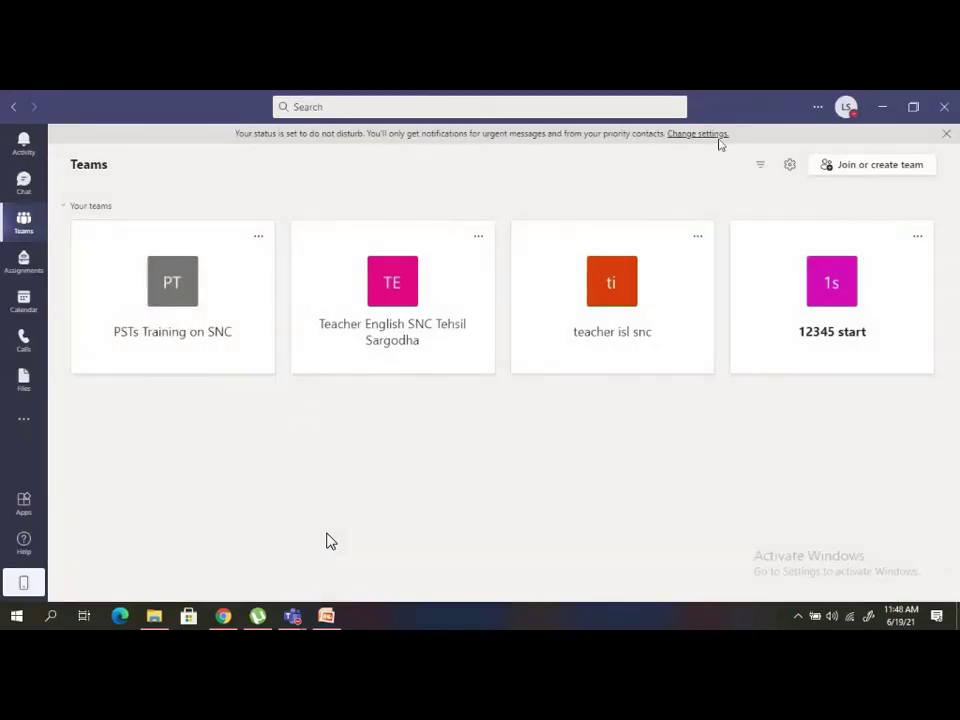
pyautogui.click(905, 166)
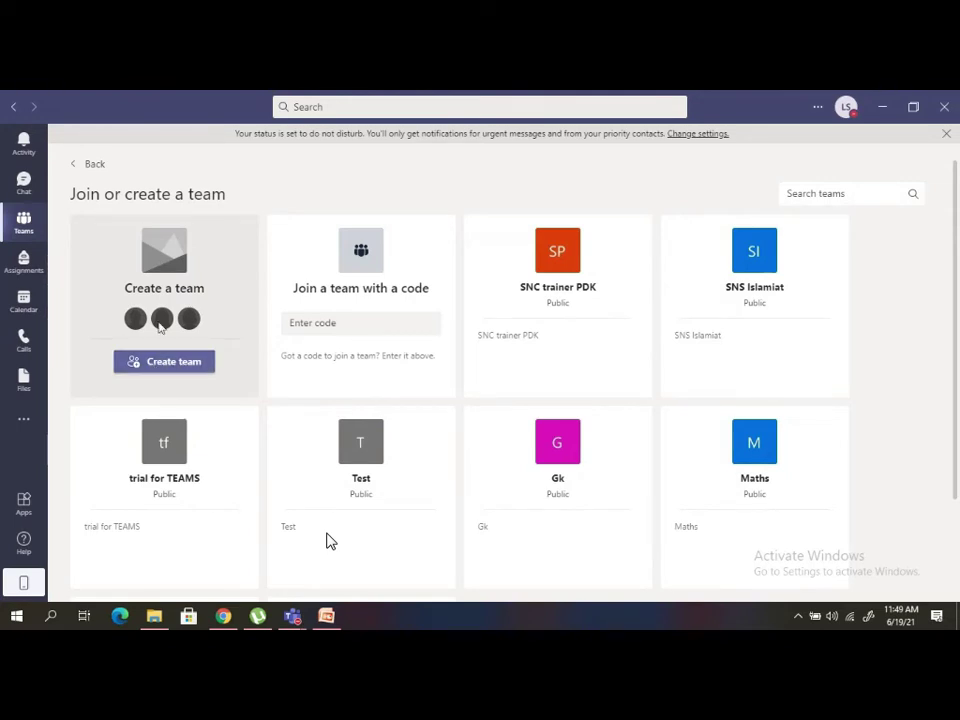
pyautogui.click(170, 362)
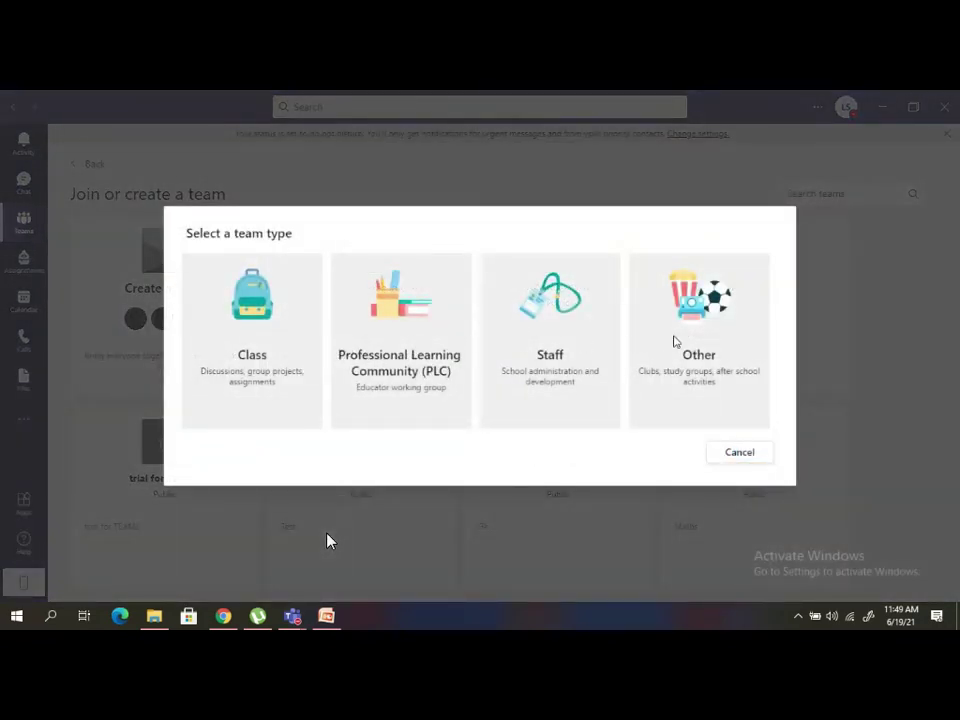
pyautogui.click(265, 316)
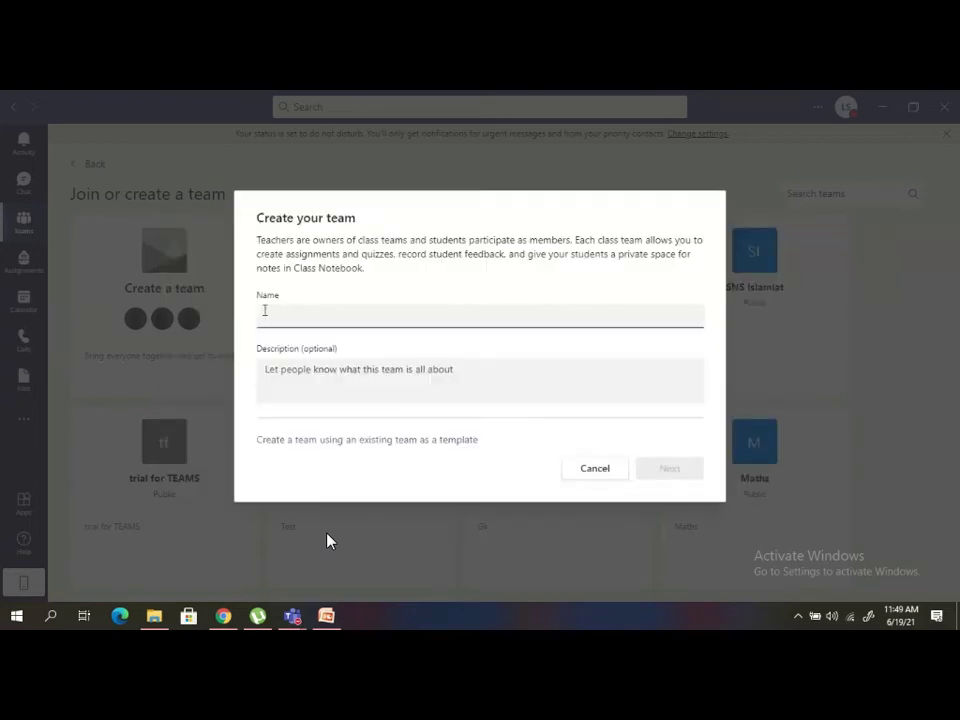
# Name the class team "SNC ENG TEHSIL SARGODHA(Private)" without a description and create it
pyautogui.write('SNC E')
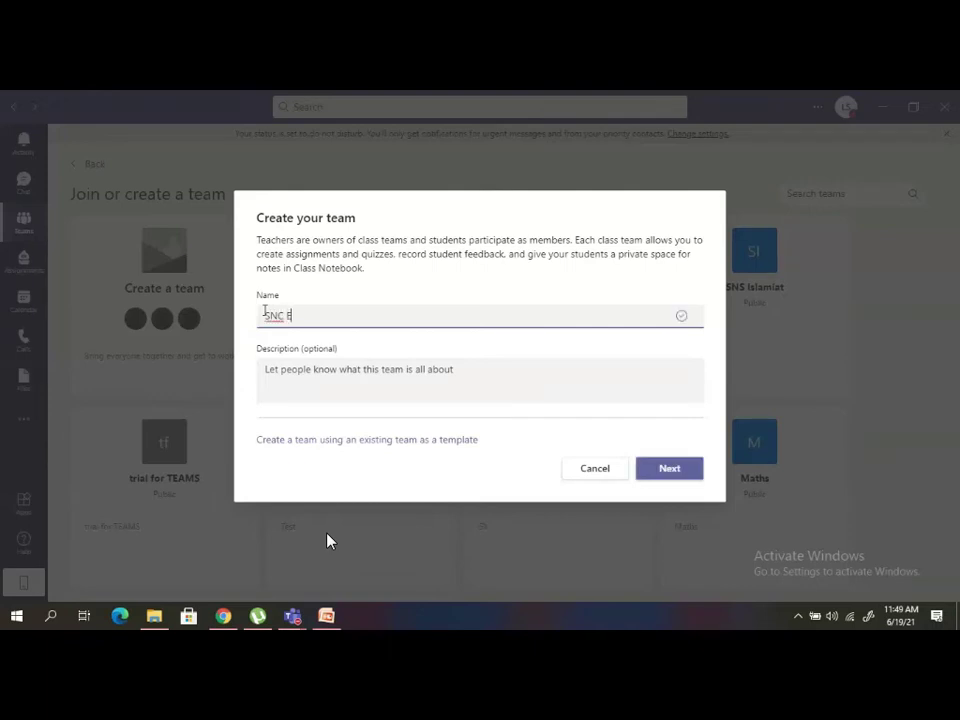
pyautogui.write('NG TEHSIL')
pyautogui.write('SARGODHA')
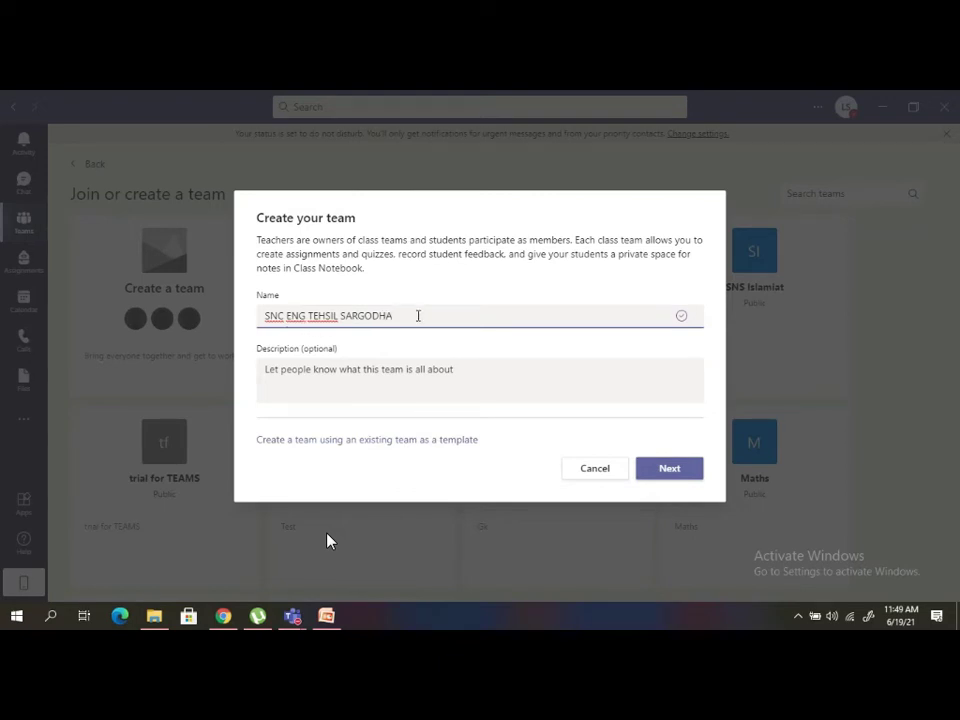
pyautogui.write('SARGODHA(Private)')
pyautogui.click(679, 480)
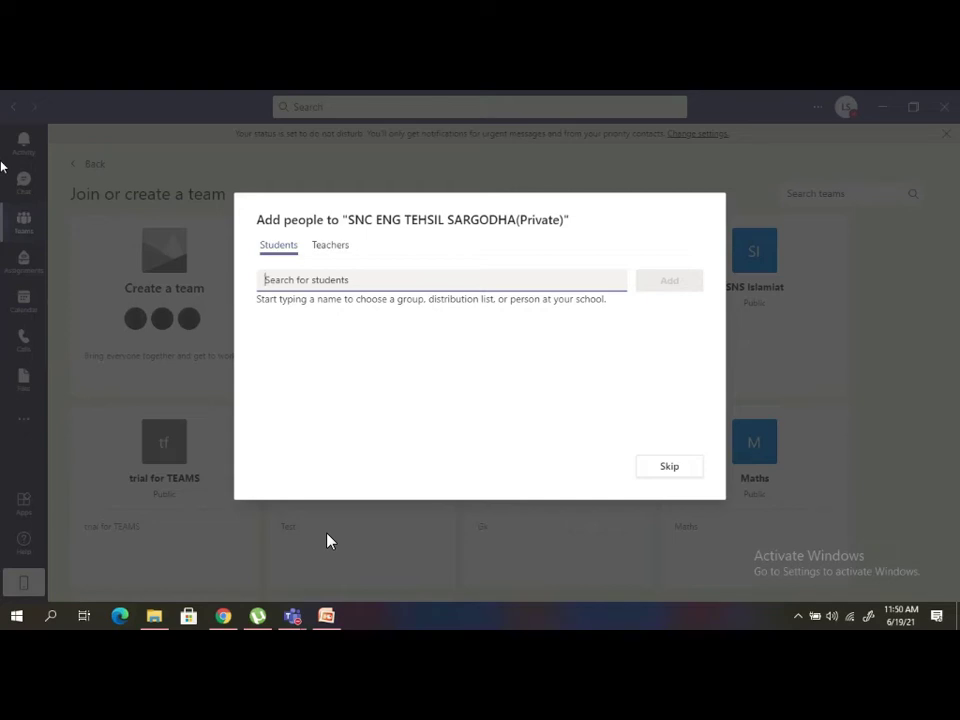
# Search the students for 38 and add the MT-ISL-dSR-BHK and MT-MTH-dSR-BHK master trainers to the team one after the other
pyautogui.write('38')
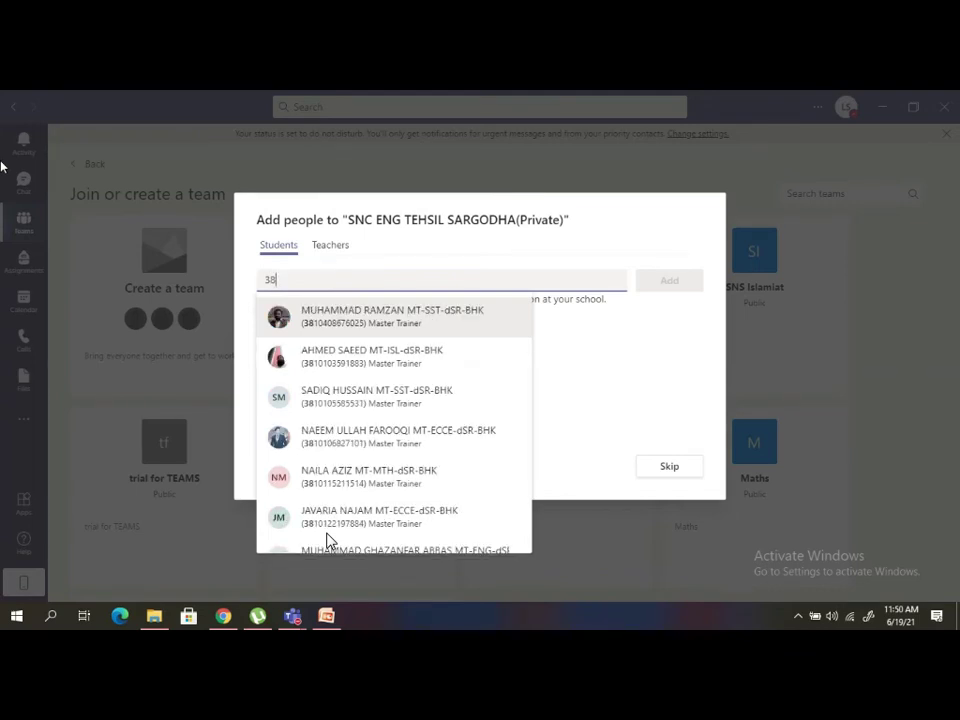
pyautogui.click(428, 362)
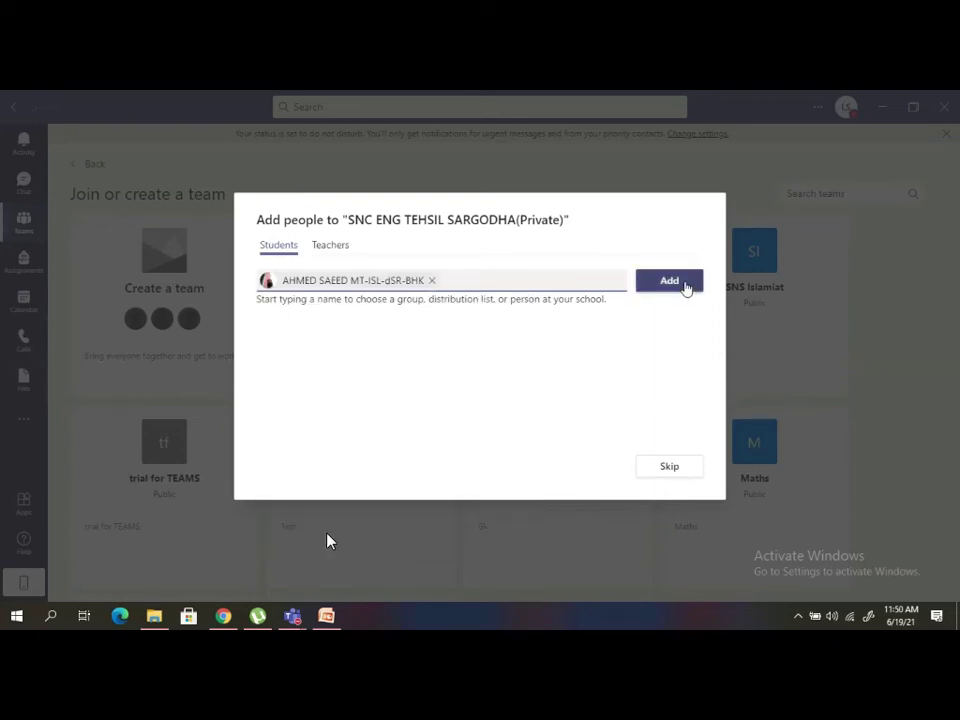
pyautogui.click(668, 281)
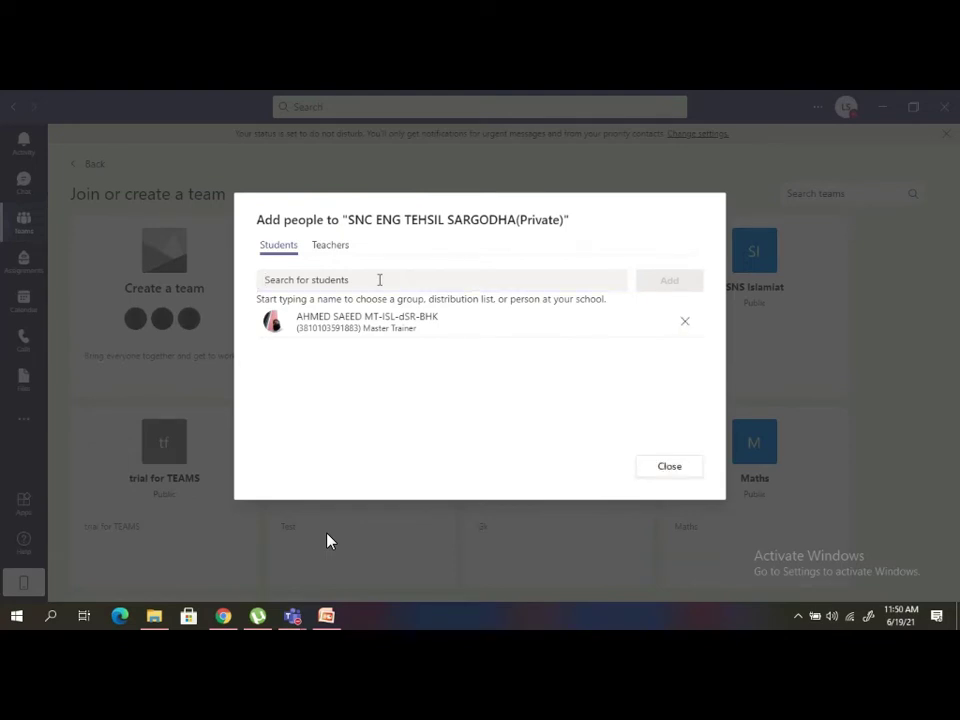
pyautogui.click(353, 280)
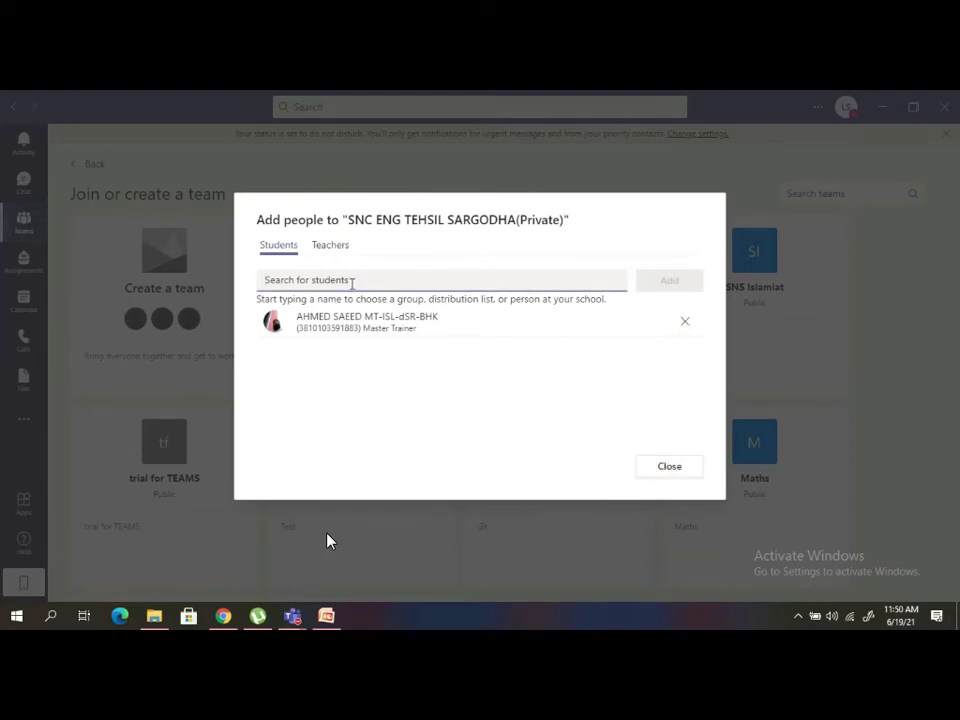
pyautogui.write('38')
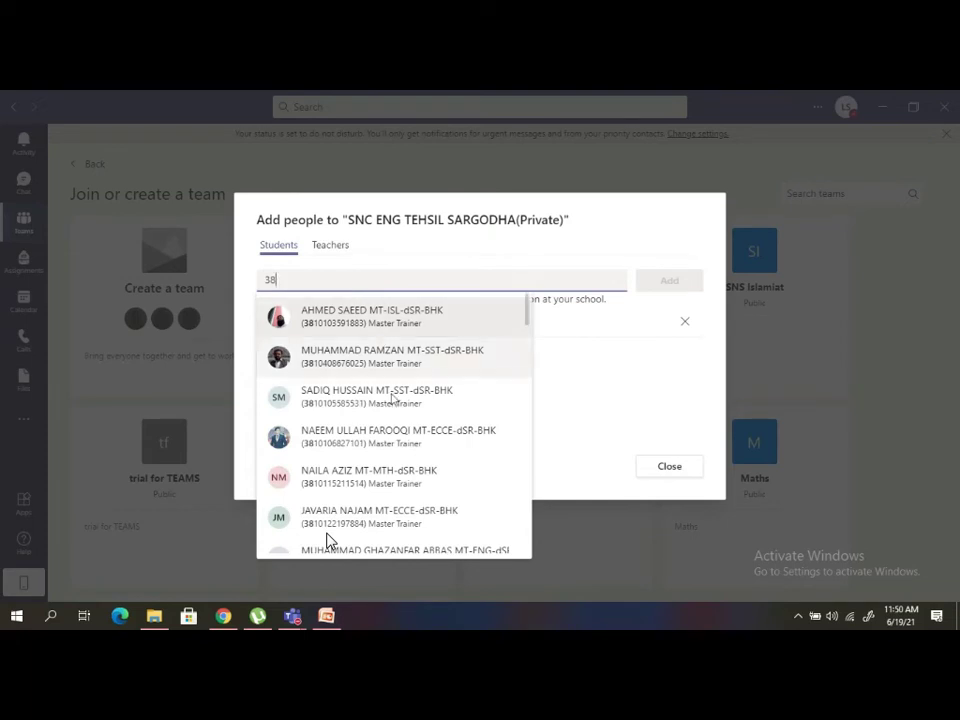
pyautogui.click(377, 484)
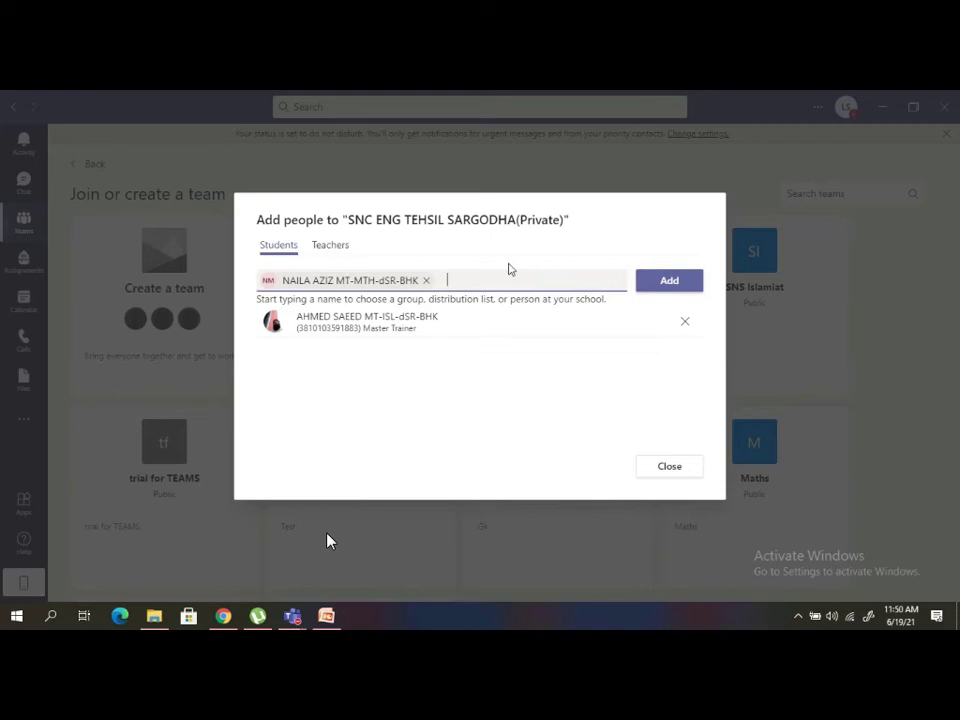
pyautogui.click(670, 280)
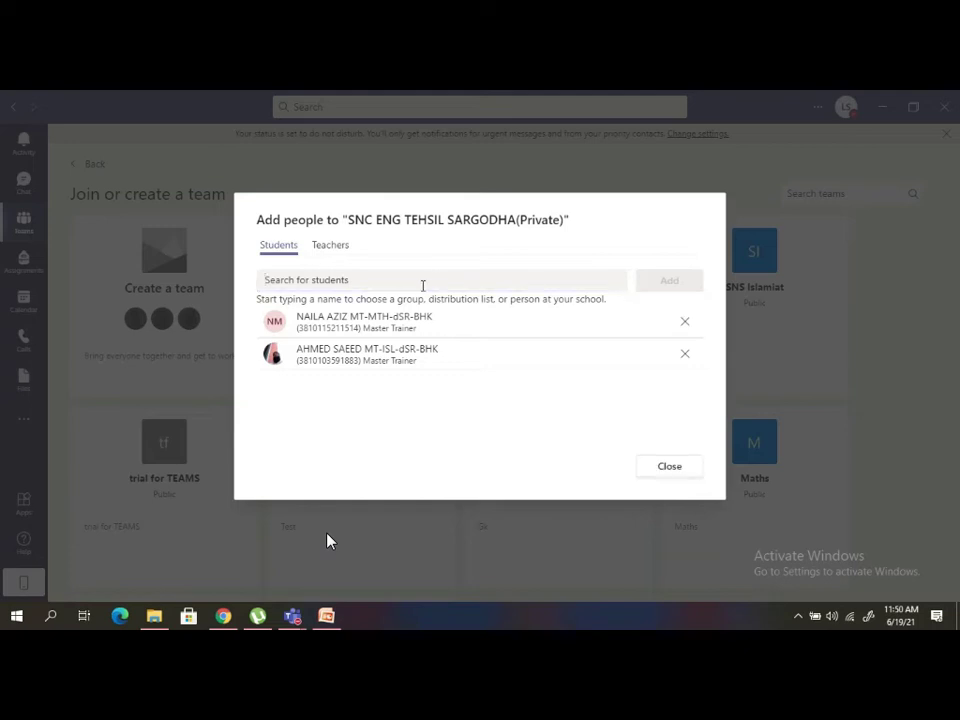
# Narrow the student search from 38 to 384 and add the MT-SCI-dSR-SGD master trainer with the yellow NM avatar
pyautogui.write('38')
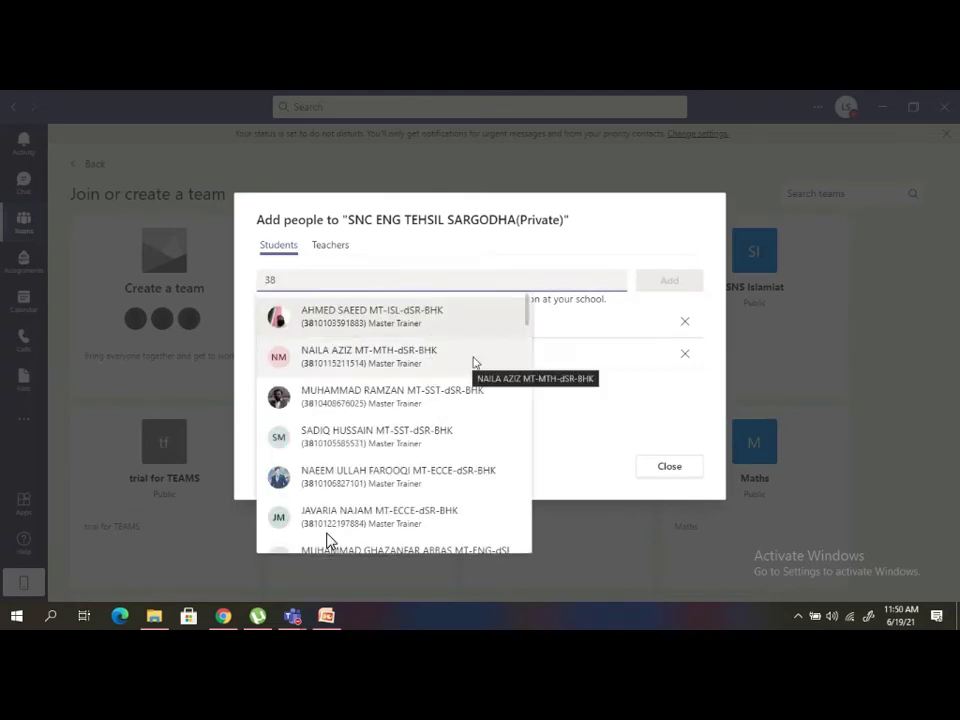
pyautogui.click(529, 402)
pyautogui.click(502, 285)
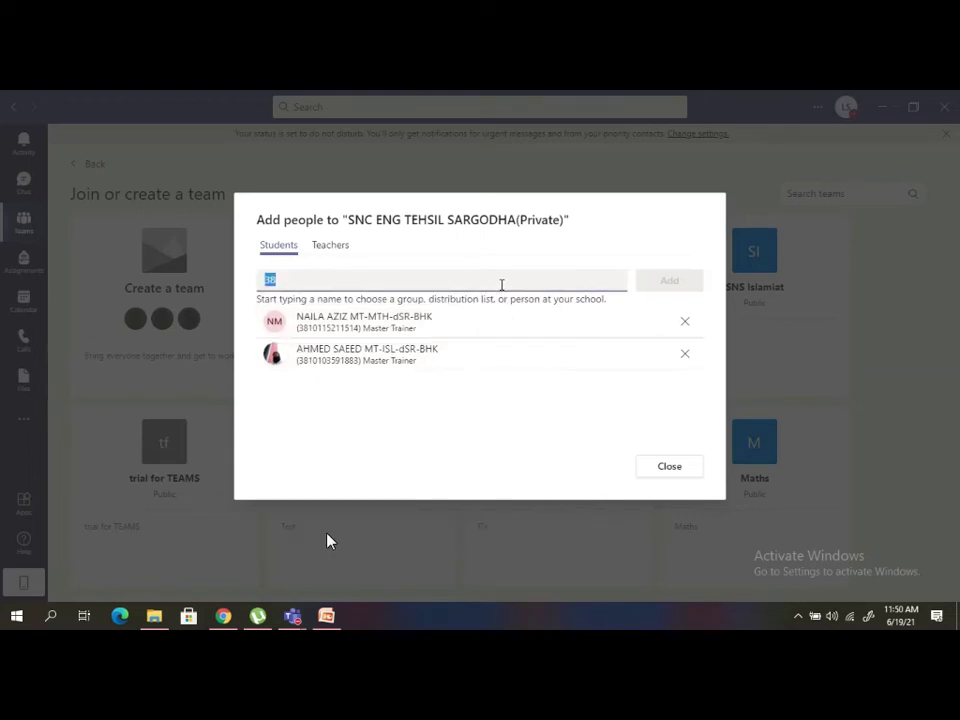
pyautogui.click(502, 285)
pyautogui.write('4')
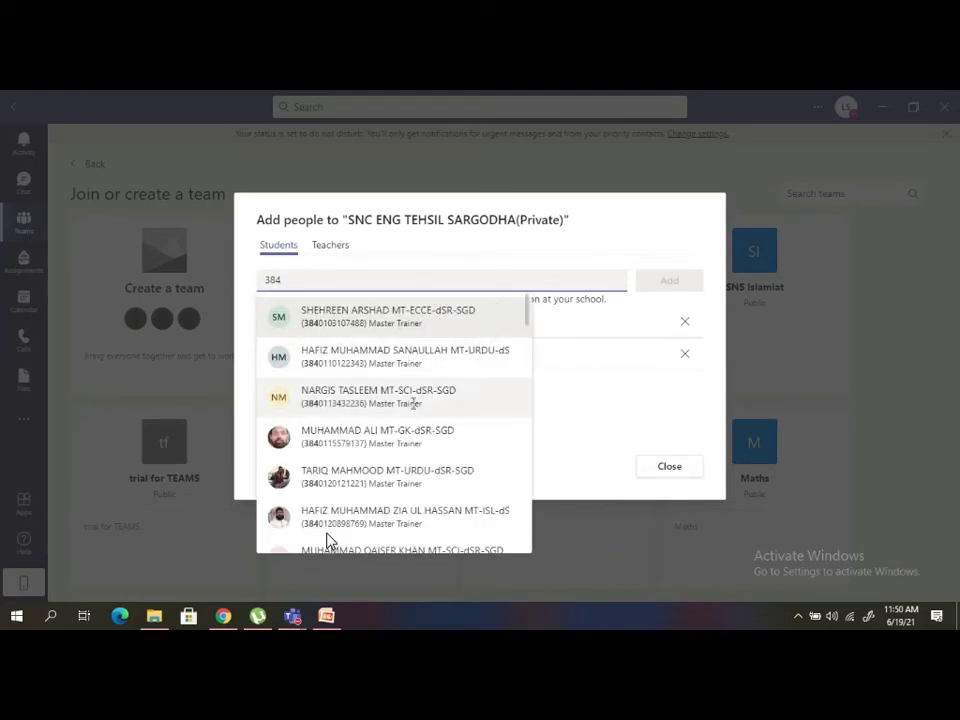
pyautogui.click(361, 404)
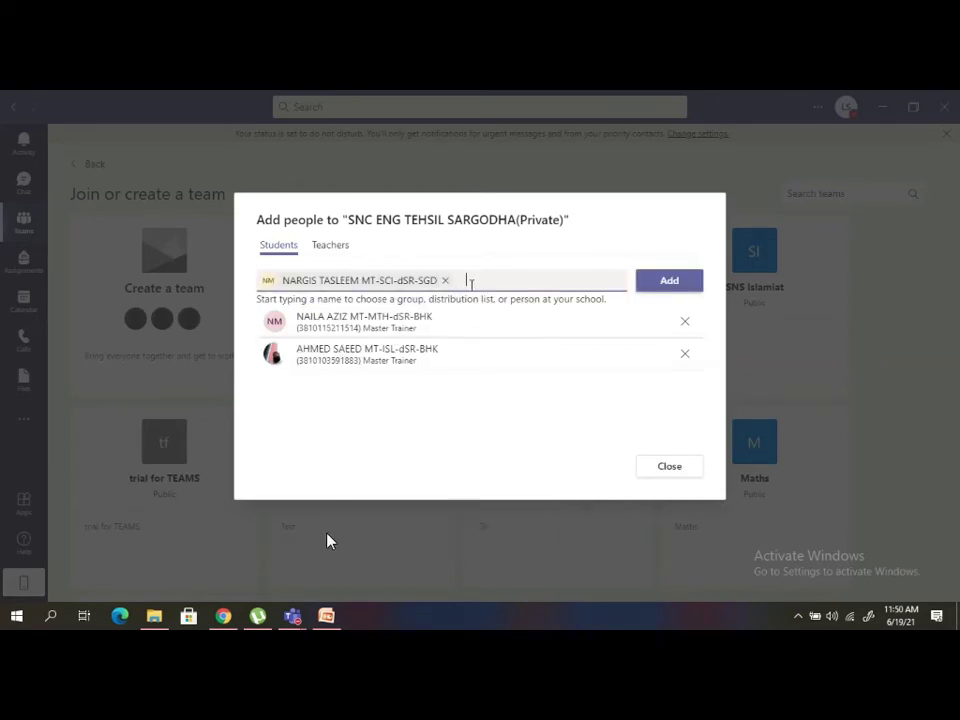
pyautogui.click(641, 283)
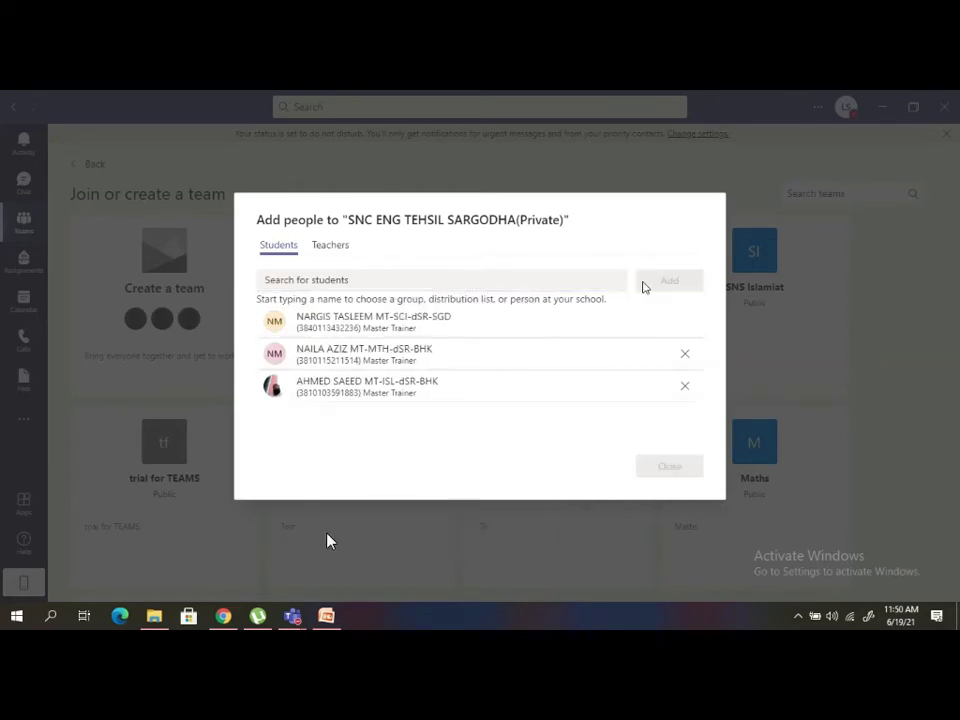
# Search the students for 384 again and add the MT-GK-dSR-SGD master trainer to the team
pyautogui.click(496, 281)
pyautogui.write('4')
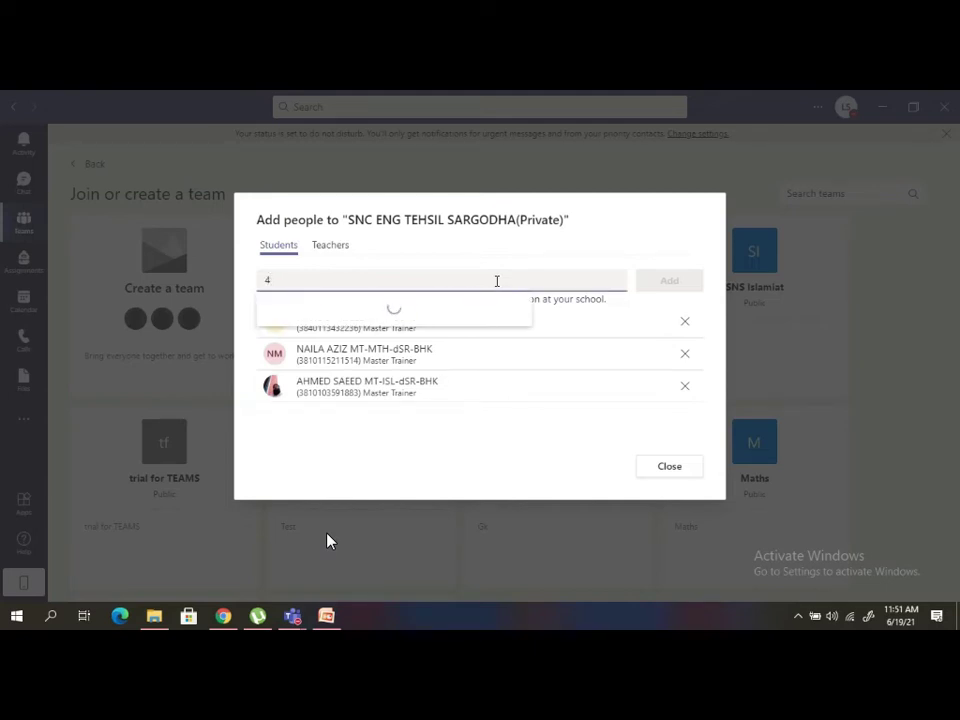
pyautogui.press('BackSpace')
pyautogui.write('384')
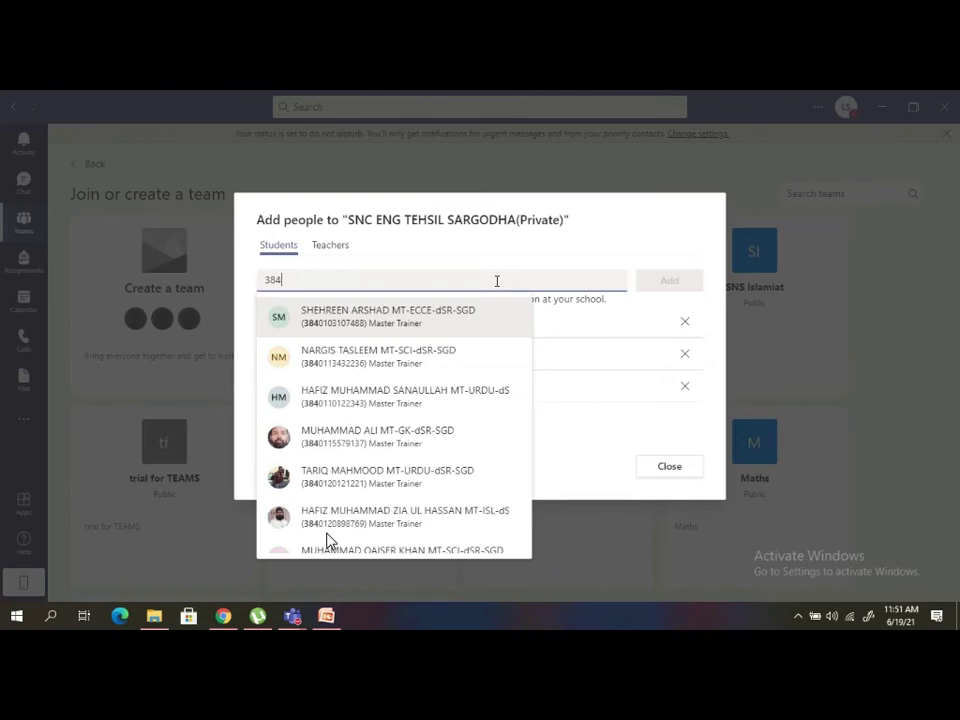
pyautogui.click(448, 451)
pyautogui.click(682, 288)
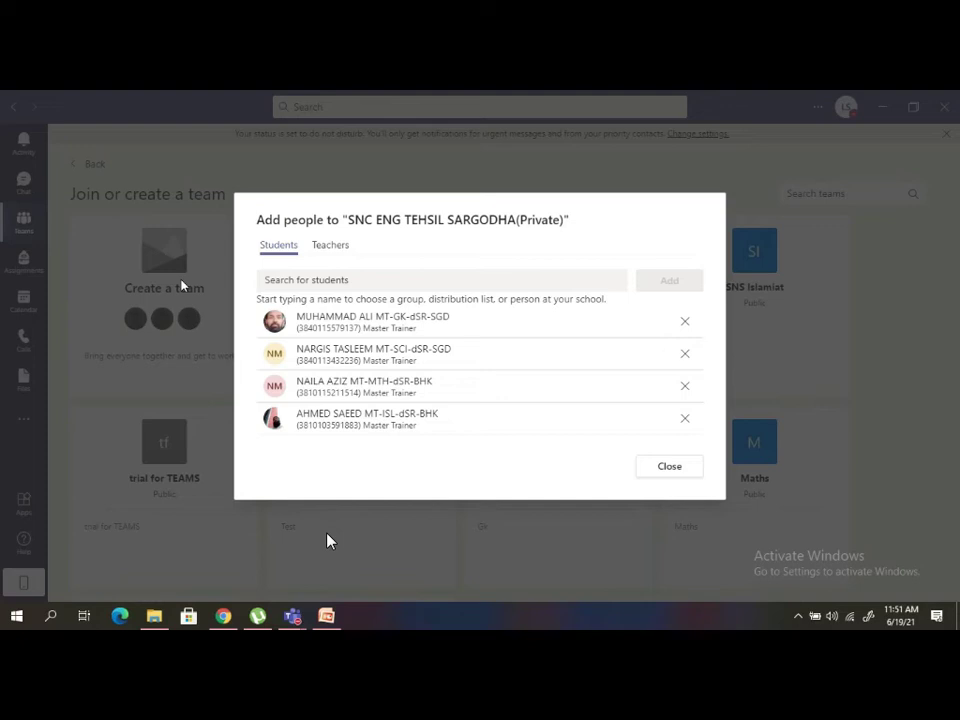
# Finish adding people and open the SNC ENG TEHSIL SARGODHA(Private) team from the overview of all teams
pyautogui.click(665, 466)
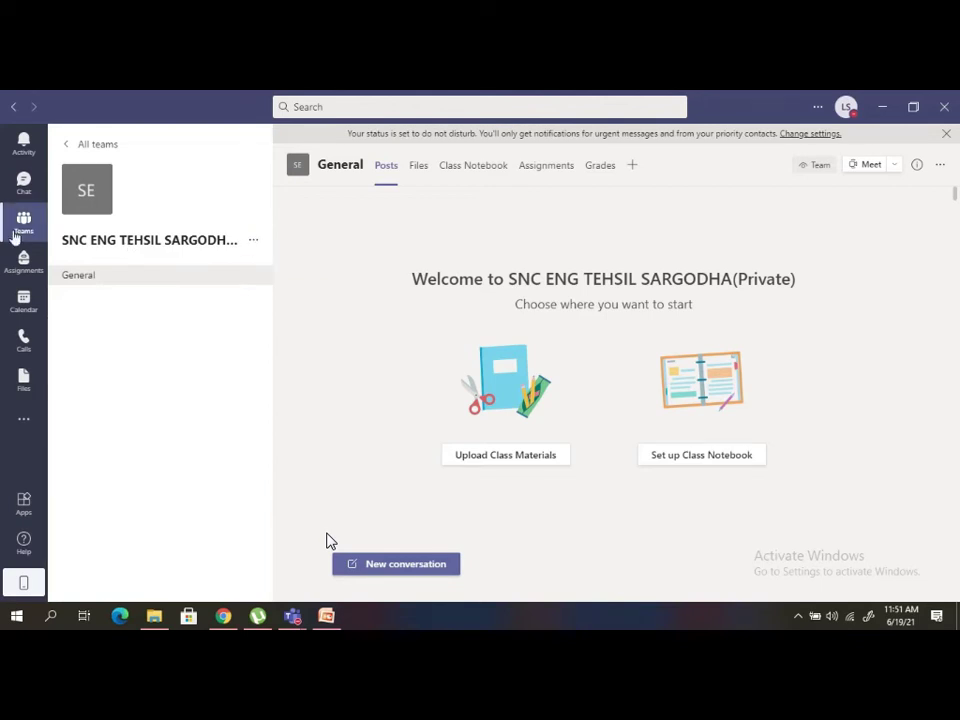
pyautogui.click(92, 144)
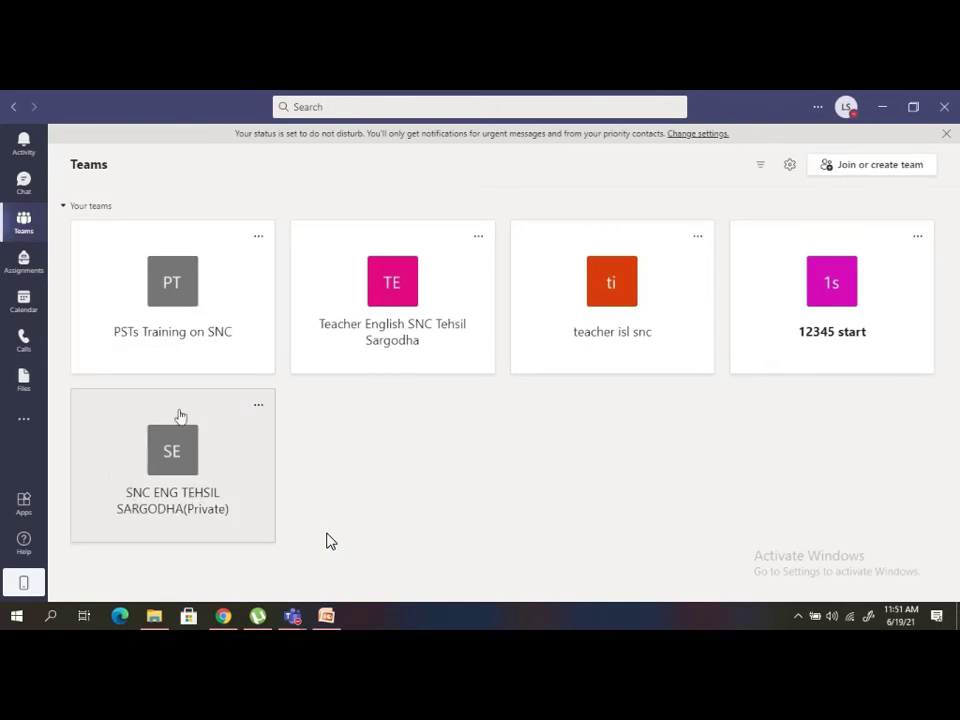
pyautogui.click(216, 442)
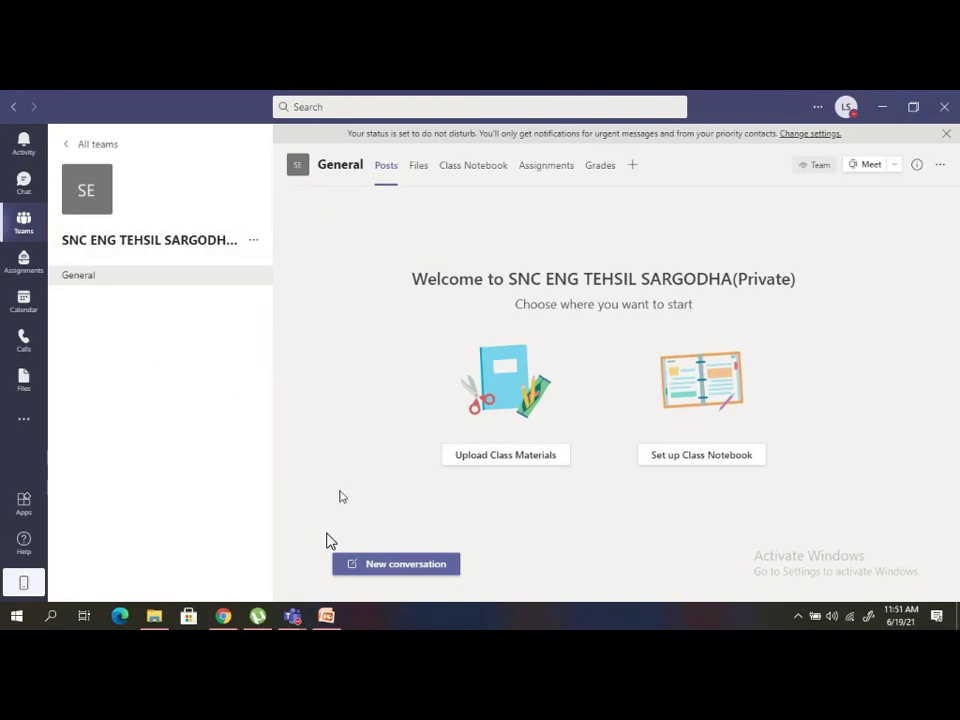
# Start a new conversation in the team's General channel with the message "fsdfsdfsdfs"
pyautogui.click(365, 565)
pyautogui.write('fsdfsdfsdfs')
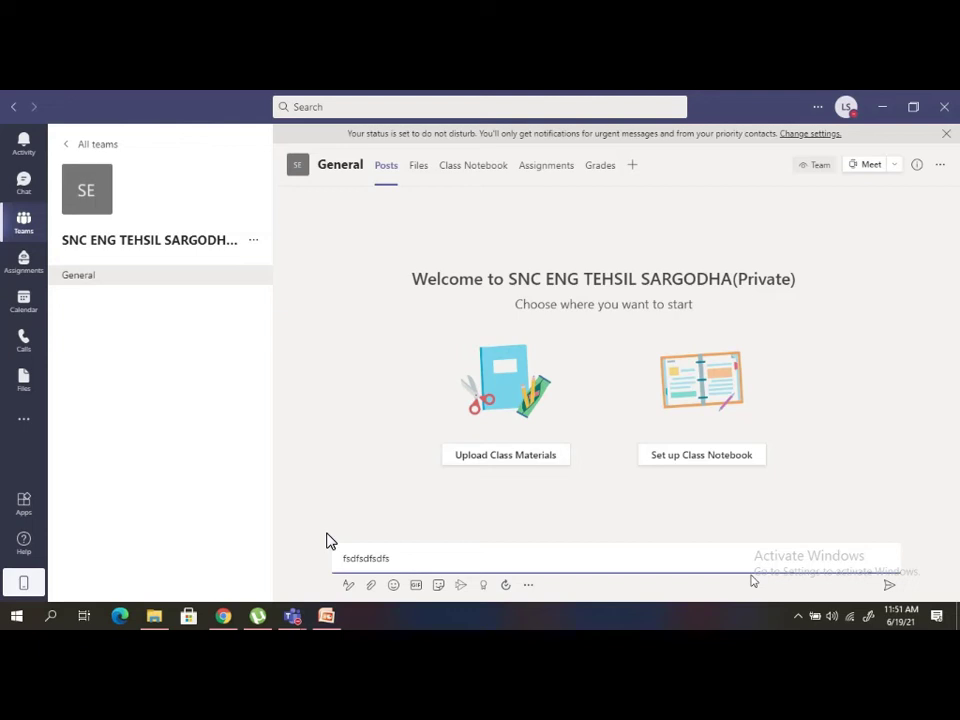
pyautogui.press('Return')
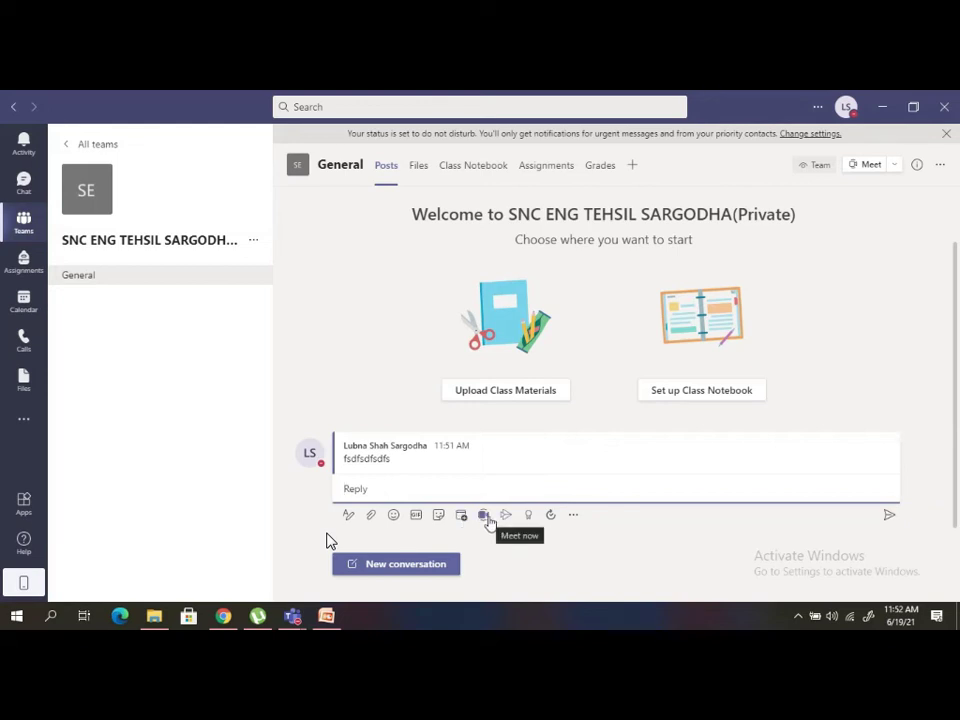
pyautogui.moveTo(566, 475)
# Open the team's management page to view its owners and members, and look over the team's options
pyautogui.click(253, 244)
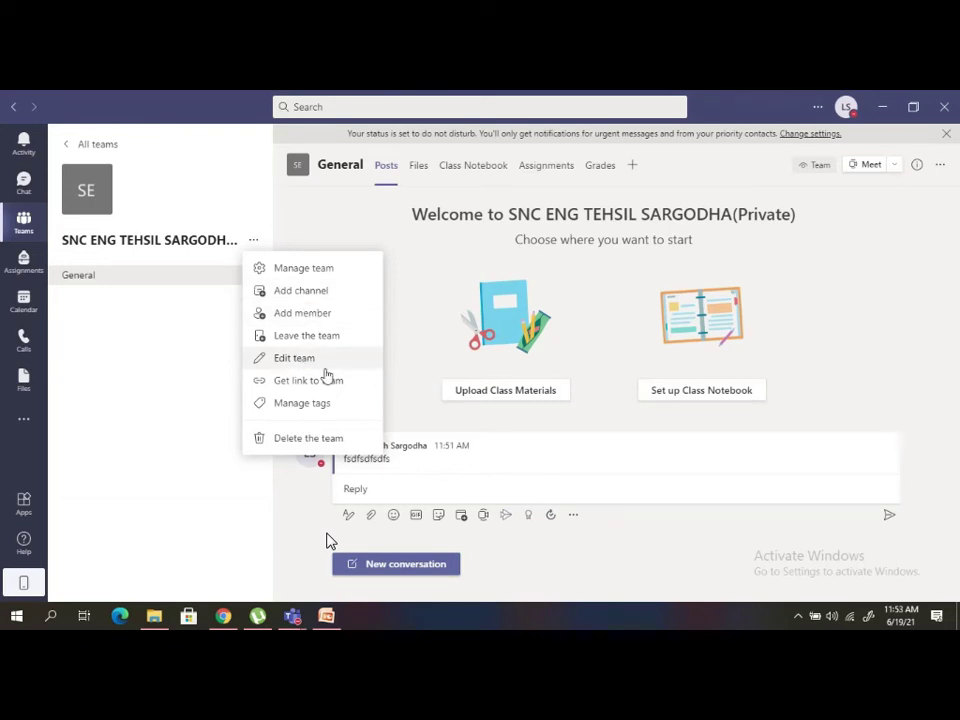
pyautogui.click(329, 280)
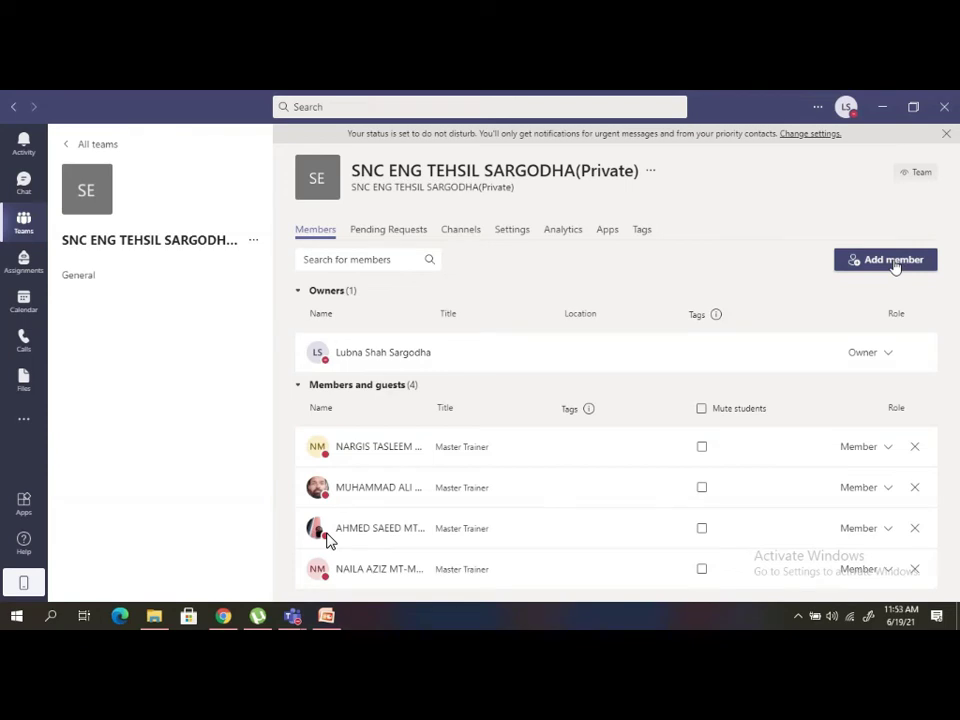
pyautogui.click(249, 242)
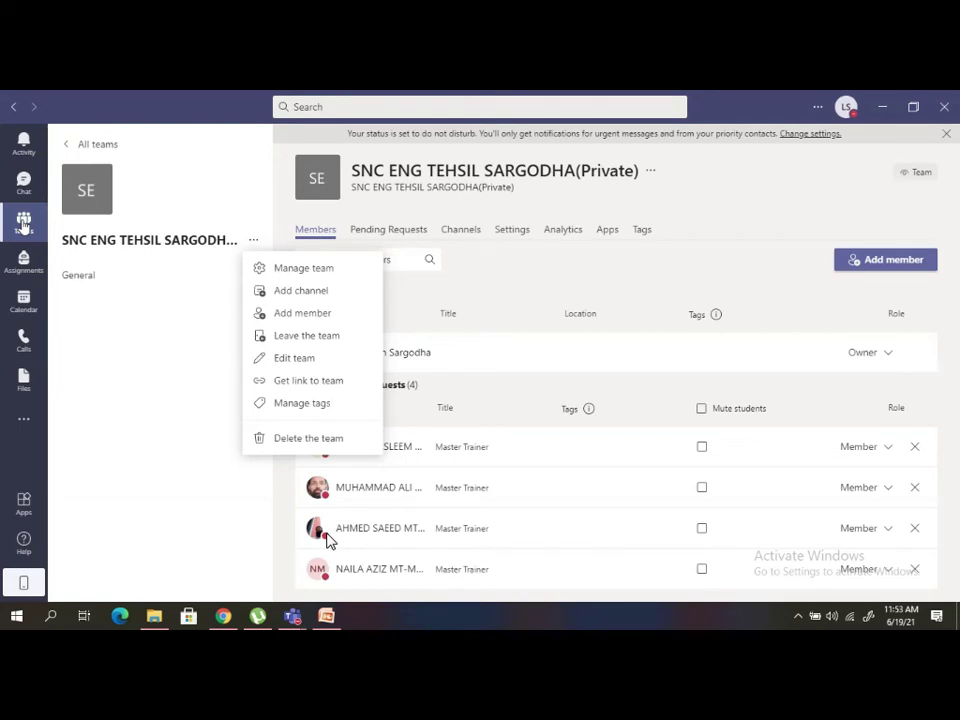
# Dismiss the do-not-disturb status notice and return to the overview of all teams
pyautogui.click(23, 226)
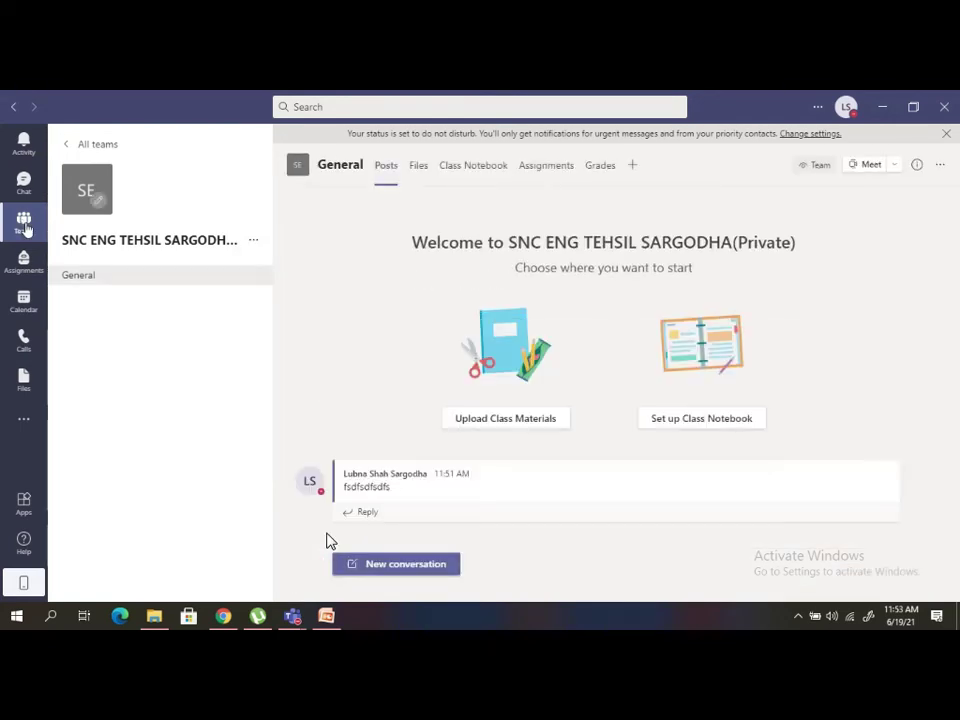
pyautogui.click(946, 133)
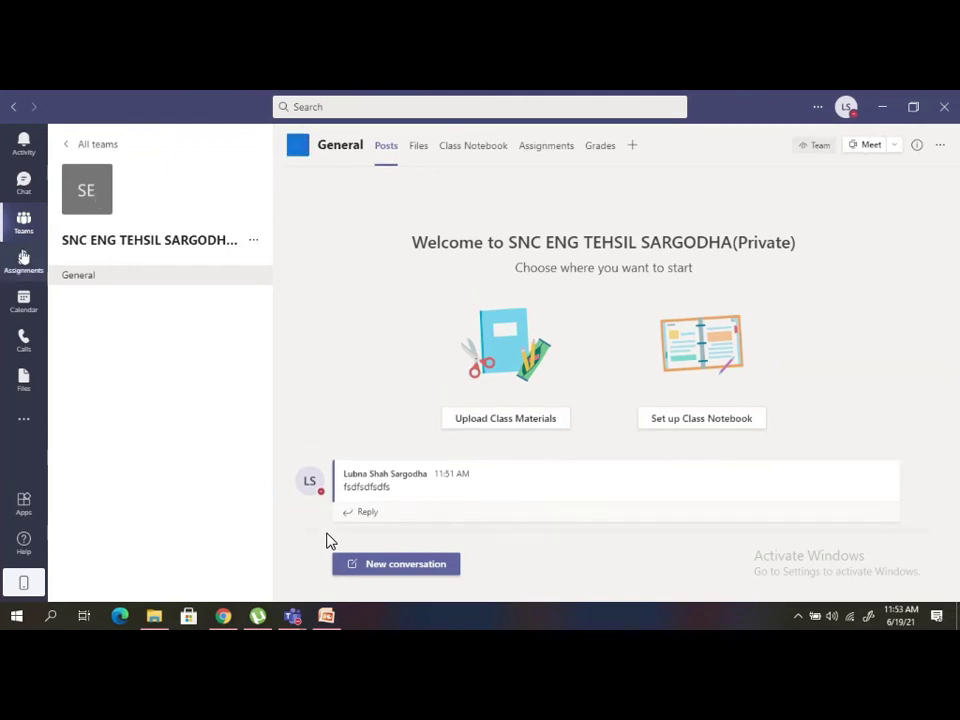
pyautogui.click(23, 226)
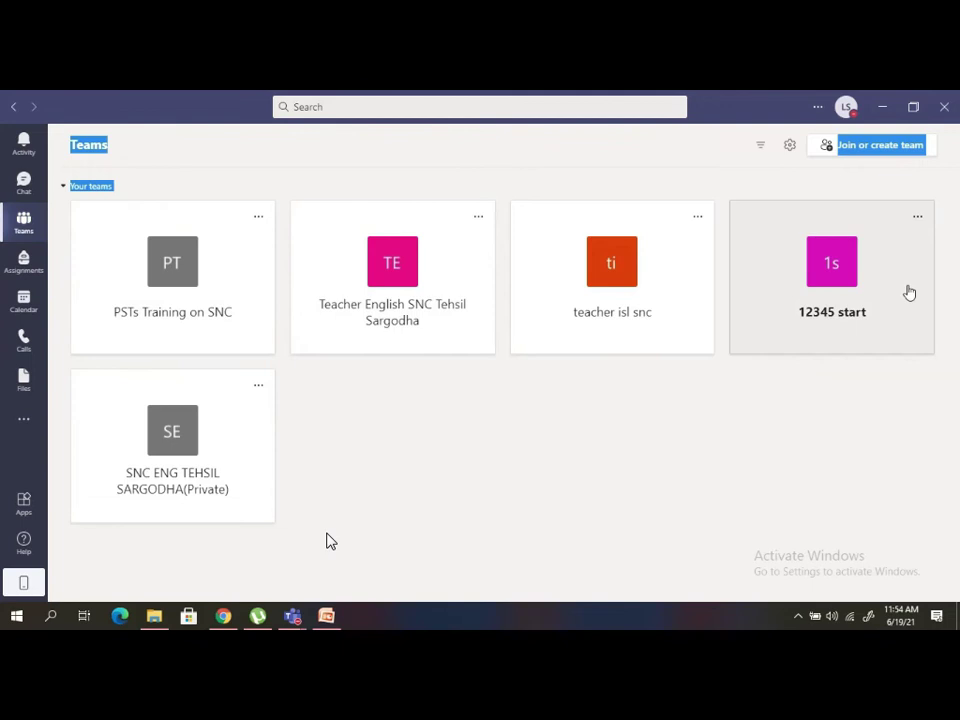
pyautogui.click(863, 150)
pyautogui.click(168, 342)
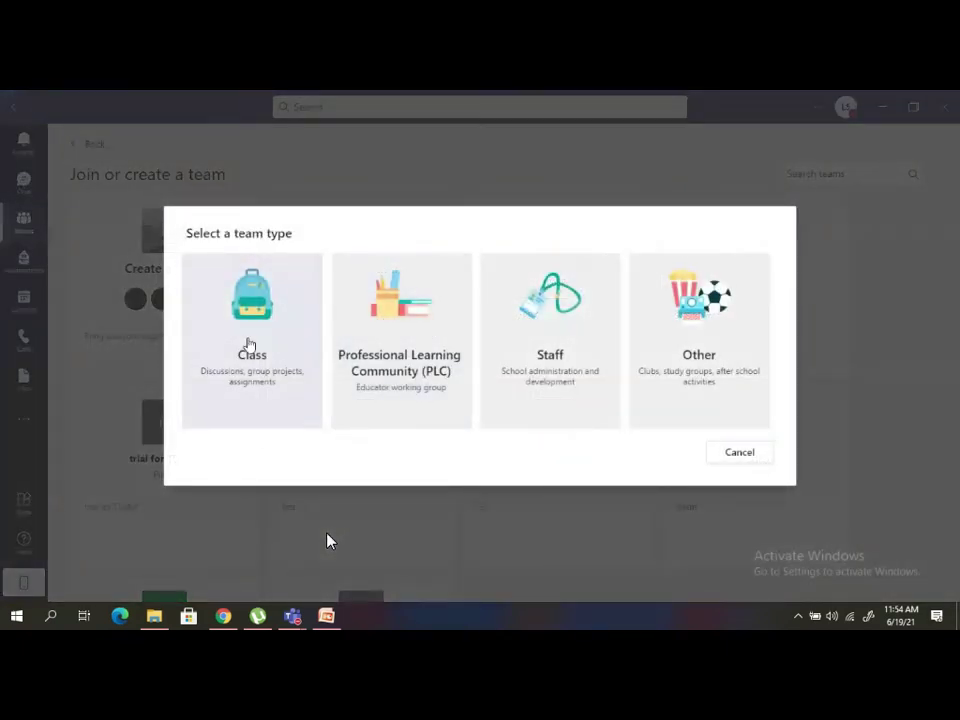
pyautogui.click(740, 453)
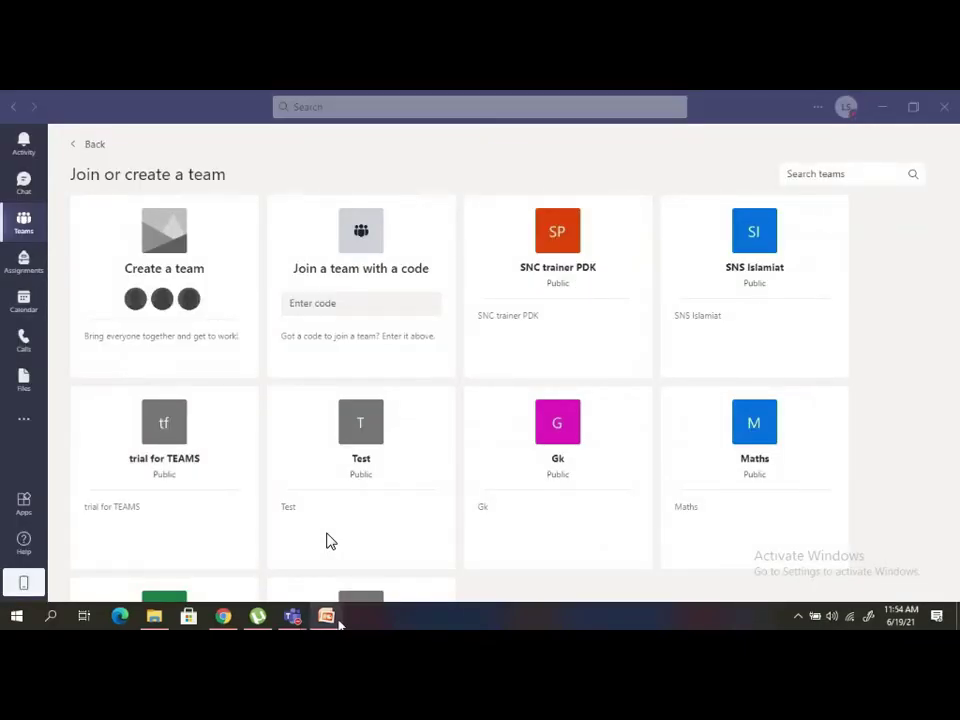
# Switch to the PowerPoint presentation, maximize its window and place the cursor in the Microsoft Teams Features bullet list
pyautogui.click(337, 620)
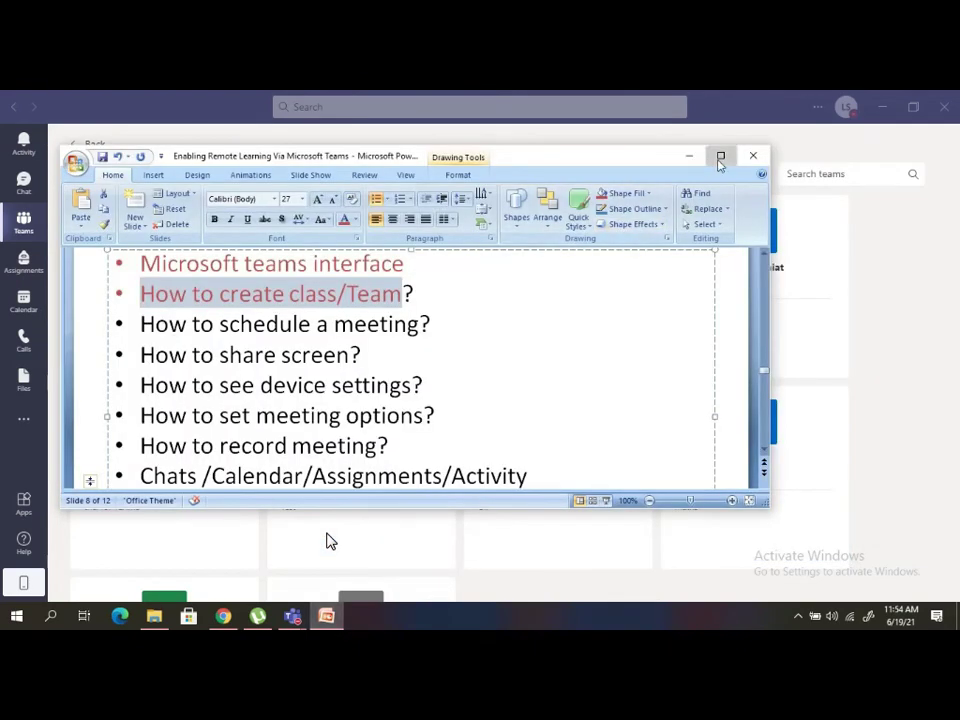
pyautogui.press('super+Up')
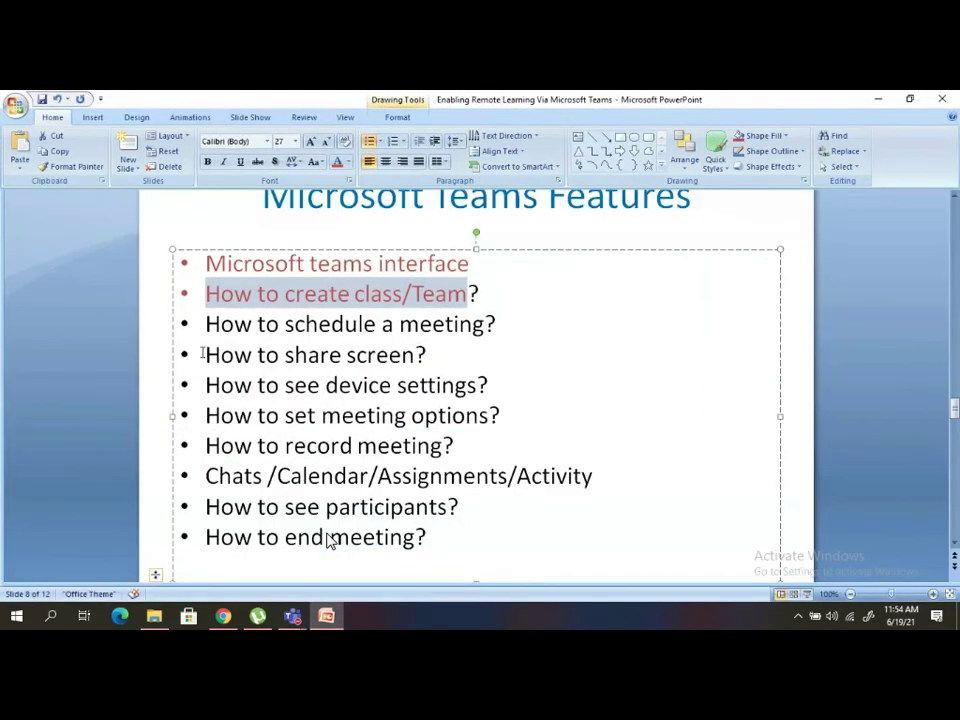
pyautogui.click(351, 293)
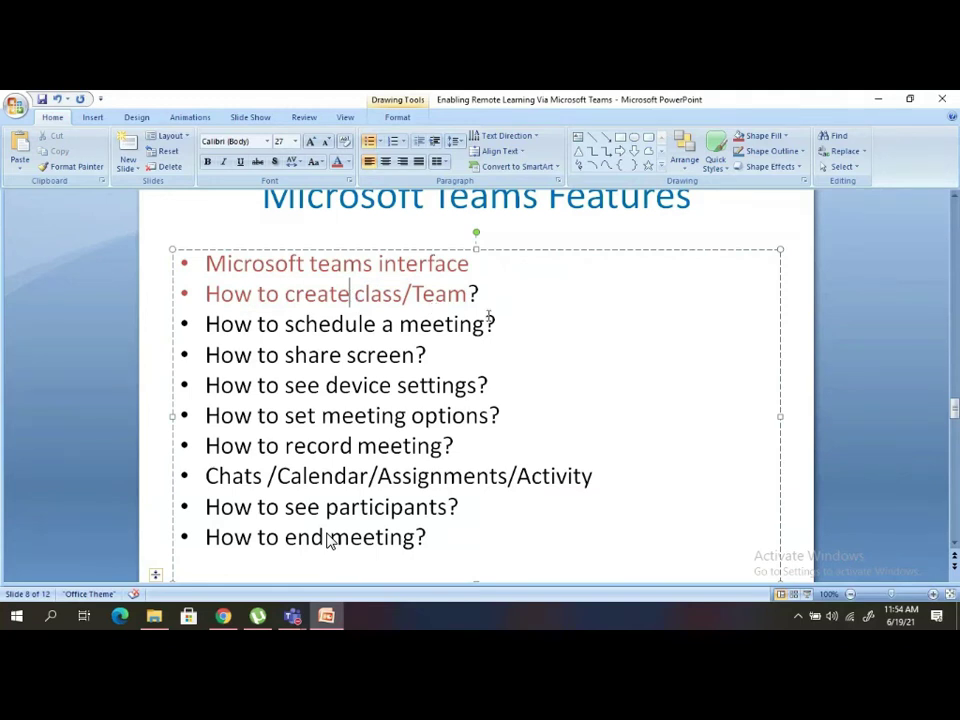
pyautogui.moveTo(205, 324); pyautogui.dragTo(437, 324)
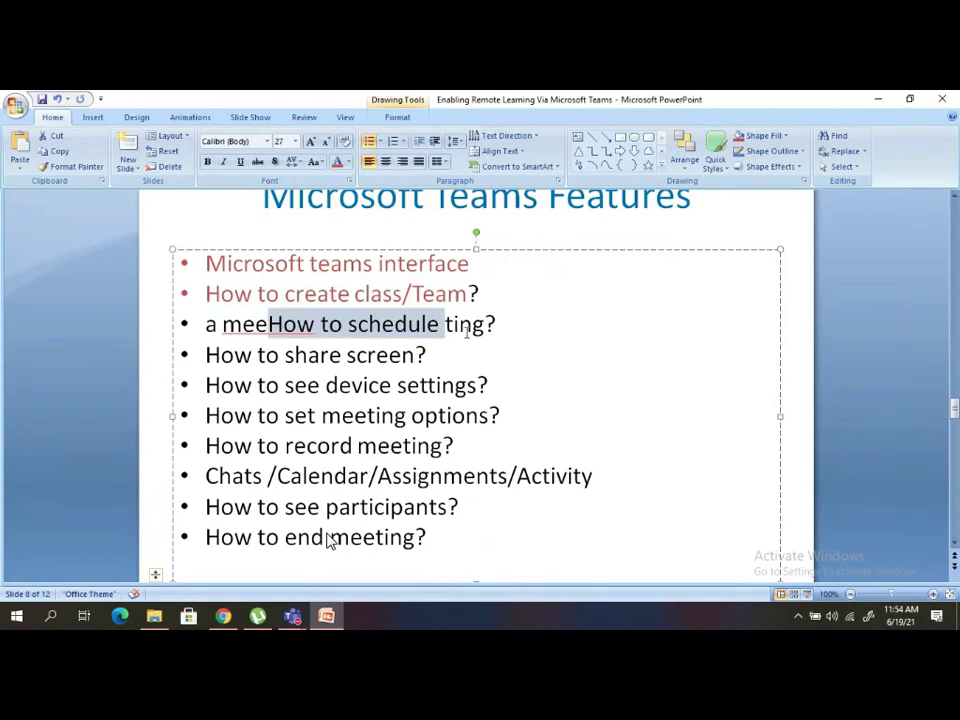
pyautogui.hotkey('ctrl', 'z')
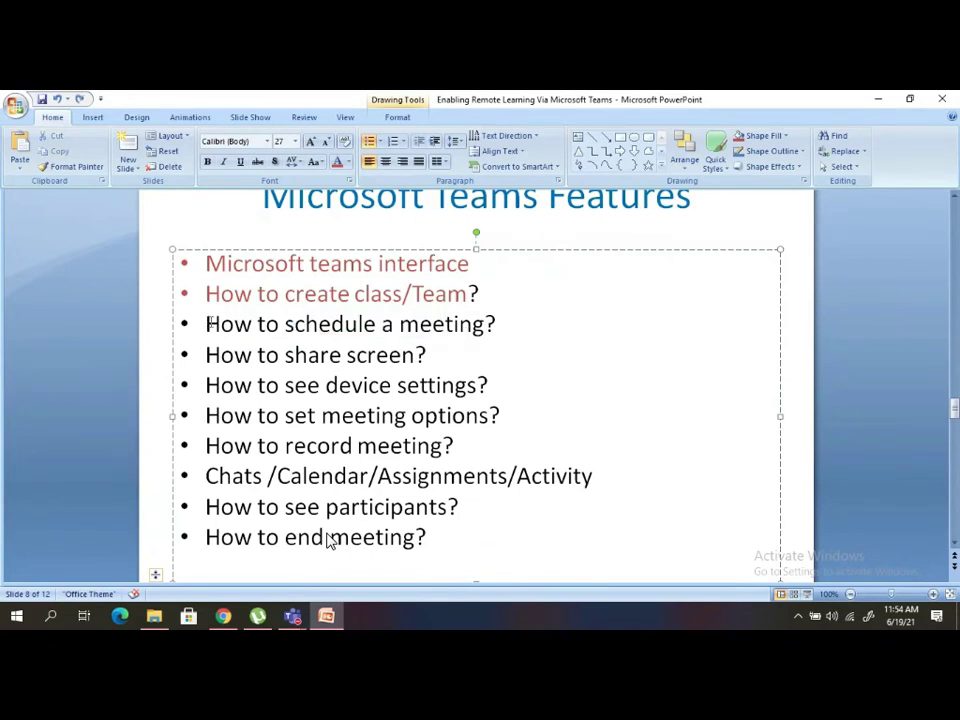
pyautogui.rightClick(208, 322)
pyautogui.press('Escape')
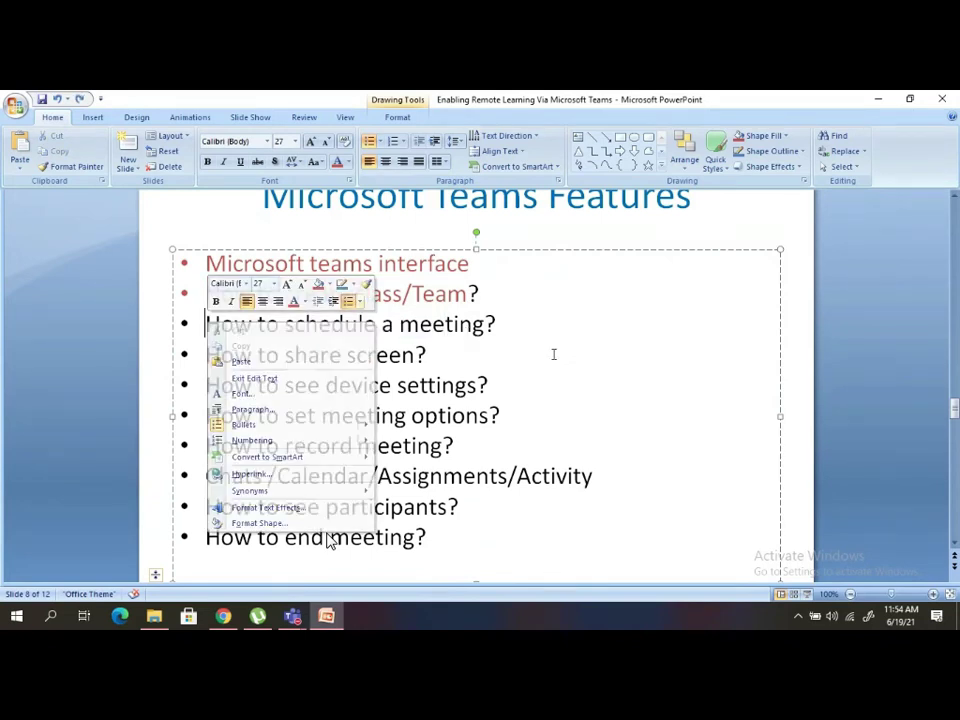
pyautogui.moveTo(497, 324); pyautogui.dragTo(381, 326)
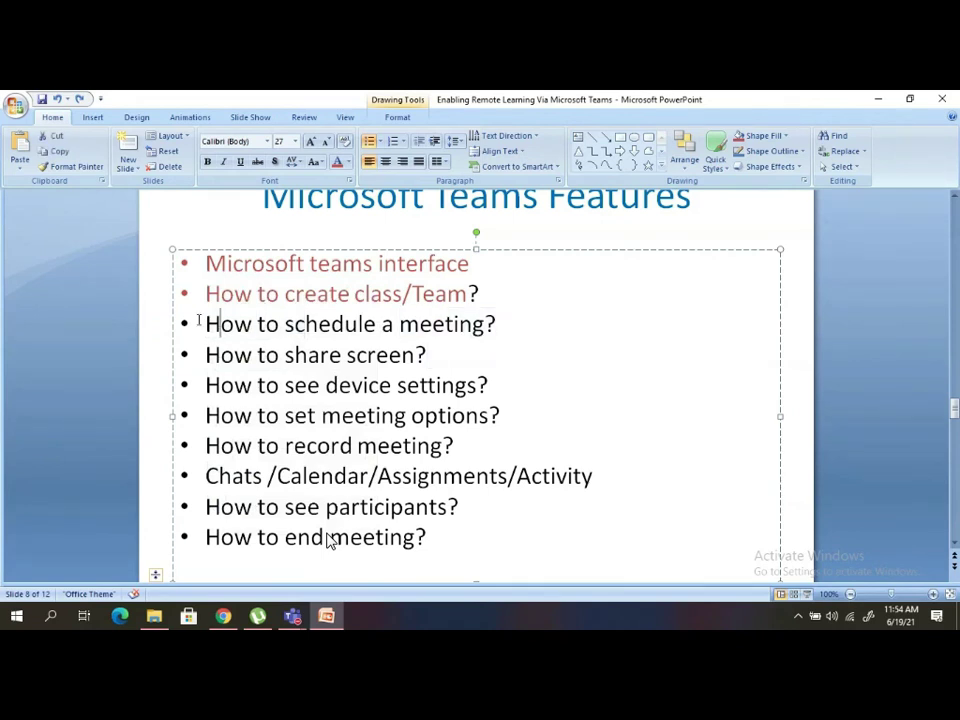
pyautogui.click(492, 350)
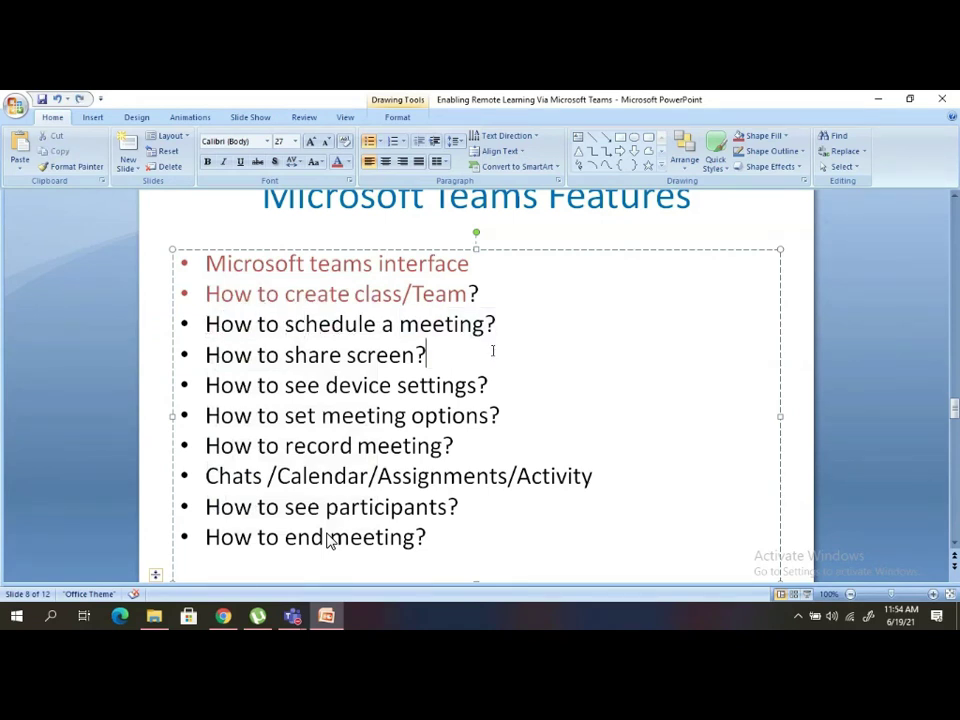
# Colour the whole "How to schedule a meeting?" bullet red like the bullets above it
pyautogui.tripleClick(205, 324)
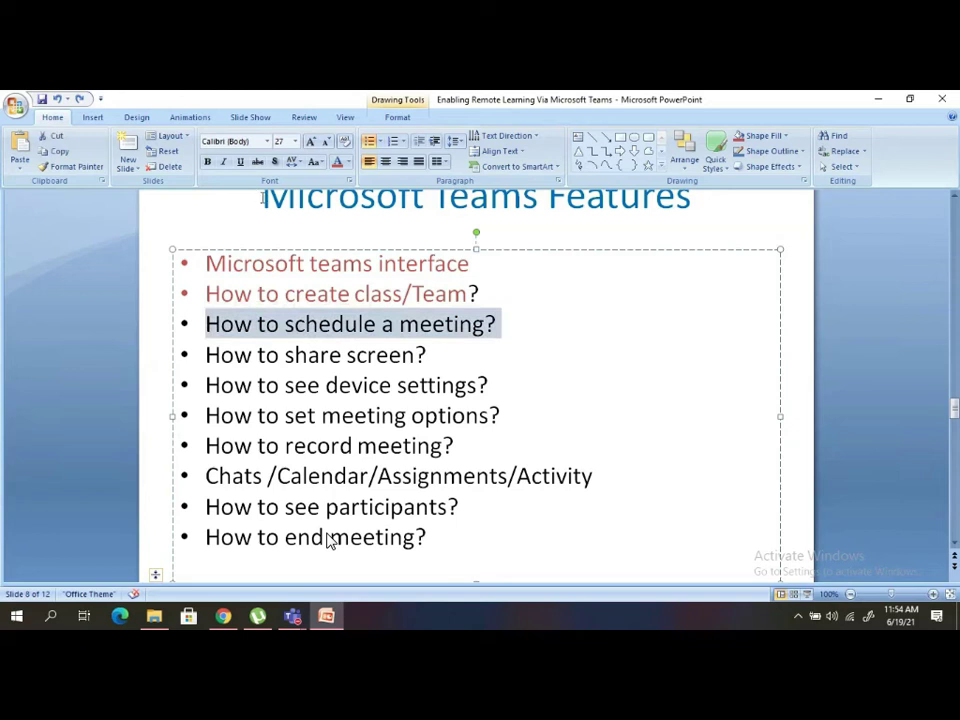
pyautogui.click(337, 161)
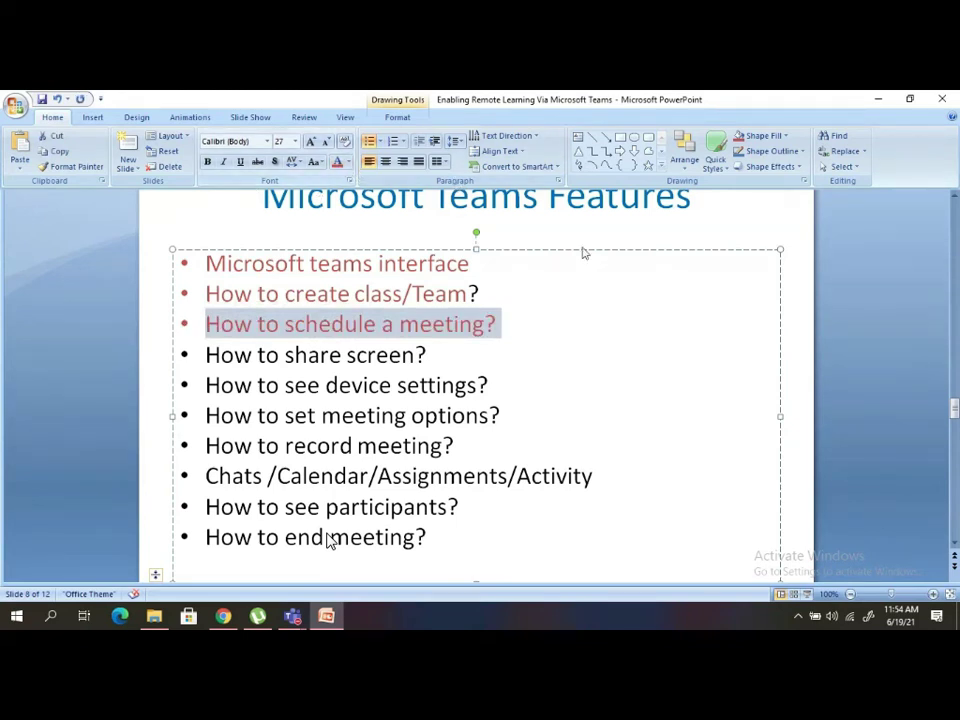
pyautogui.click(676, 338)
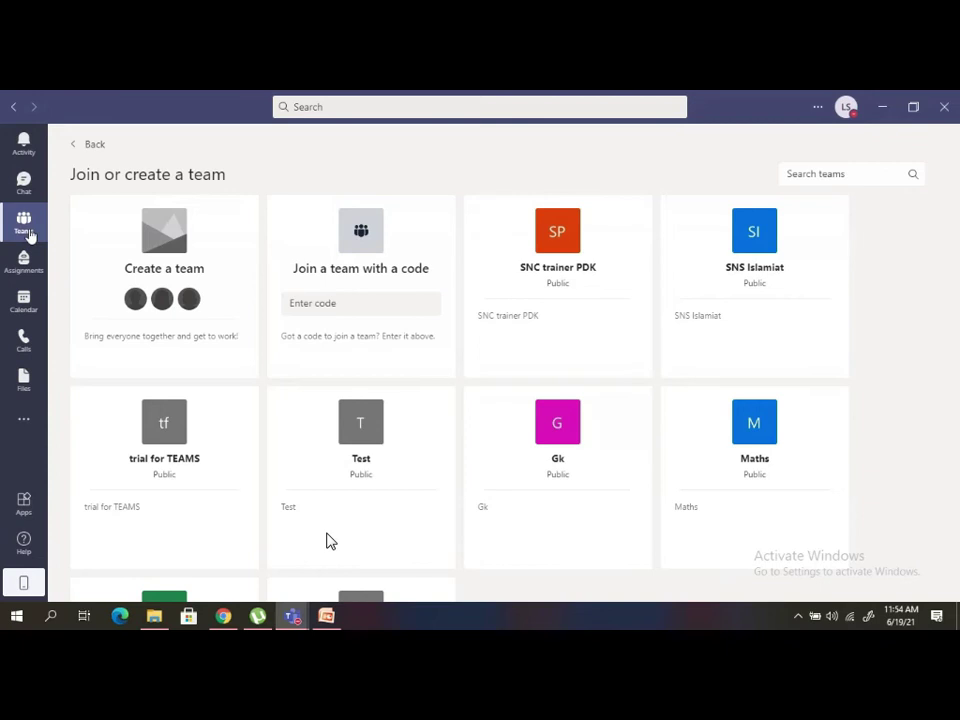
# In the Microsoft Teams calendar, start a new meeting in the 2:30 PM slot on Saturday, June 19
pyautogui.click(24, 302)
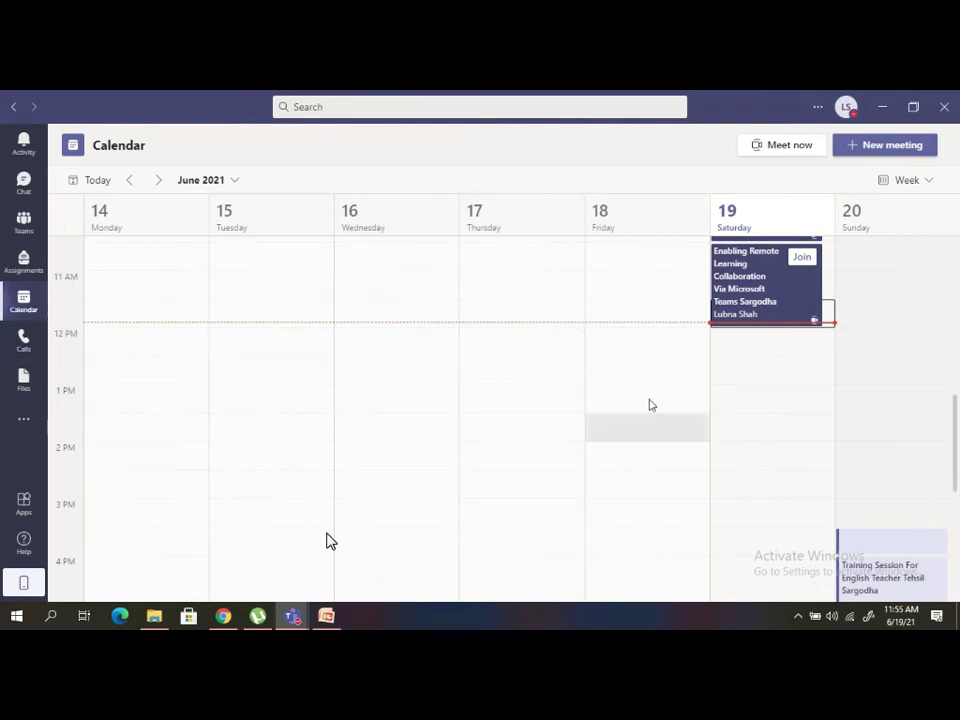
pyautogui.click(763, 494)
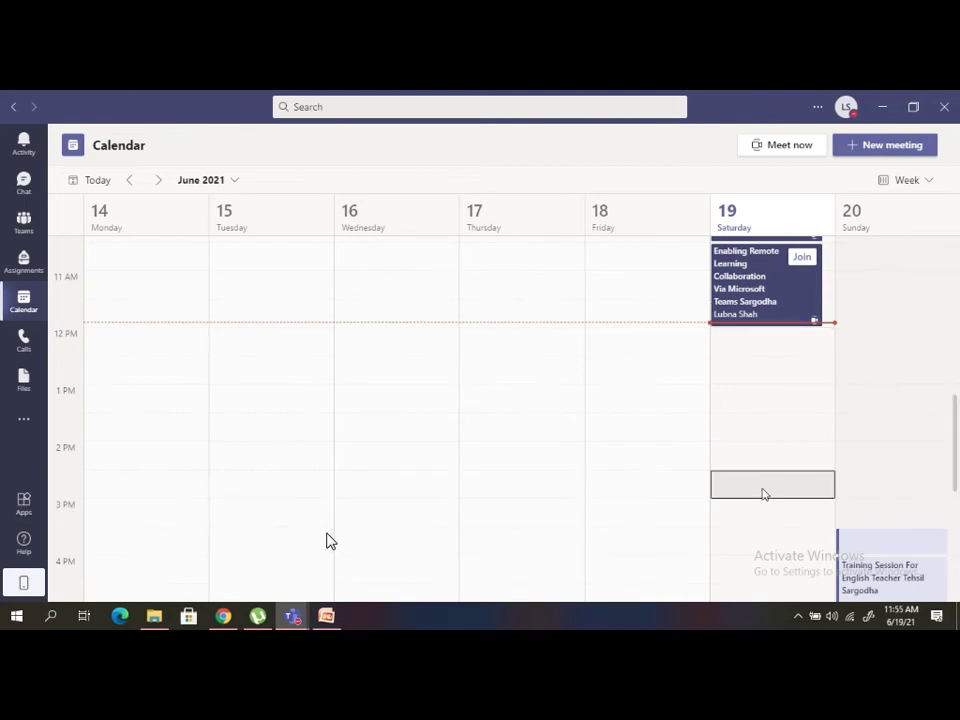
pyautogui.doubleClick(763, 494)
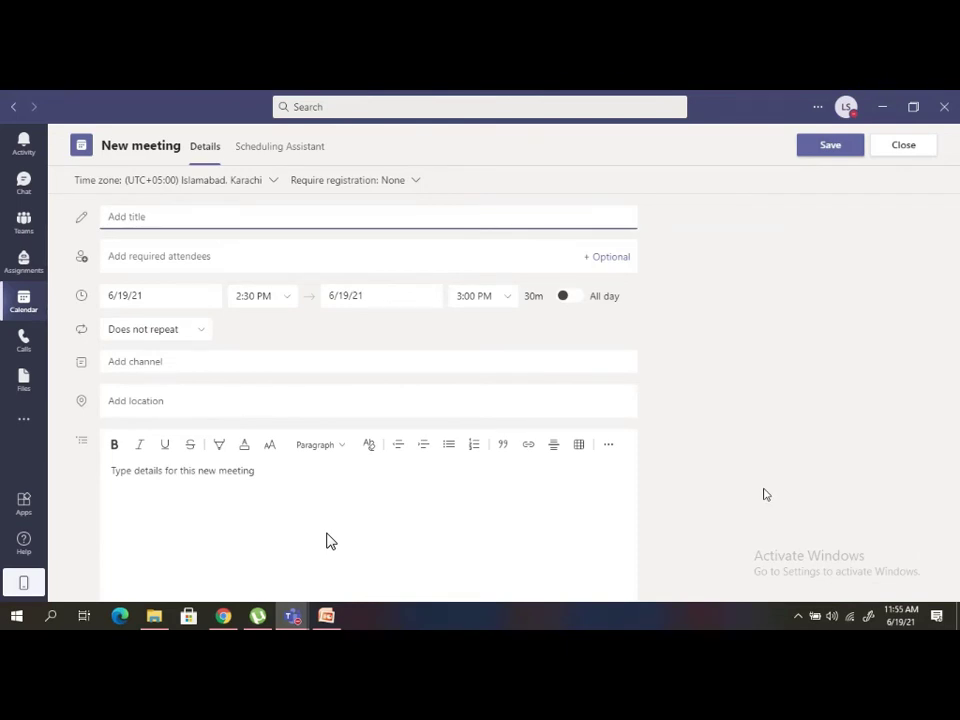
# Title the new meeting "SNC ENG TEHSIL SARGODHA (PRIVATE)"
pyautogui.write('SNC')
pyautogui.write(' WN')
pyautogui.write('G')
pyautogui.write(' TEHSI')
pyautogui.write('LL')
pyautogui.press('BackSpace')
pyautogui.write('SARGODHA (PRIVATE')
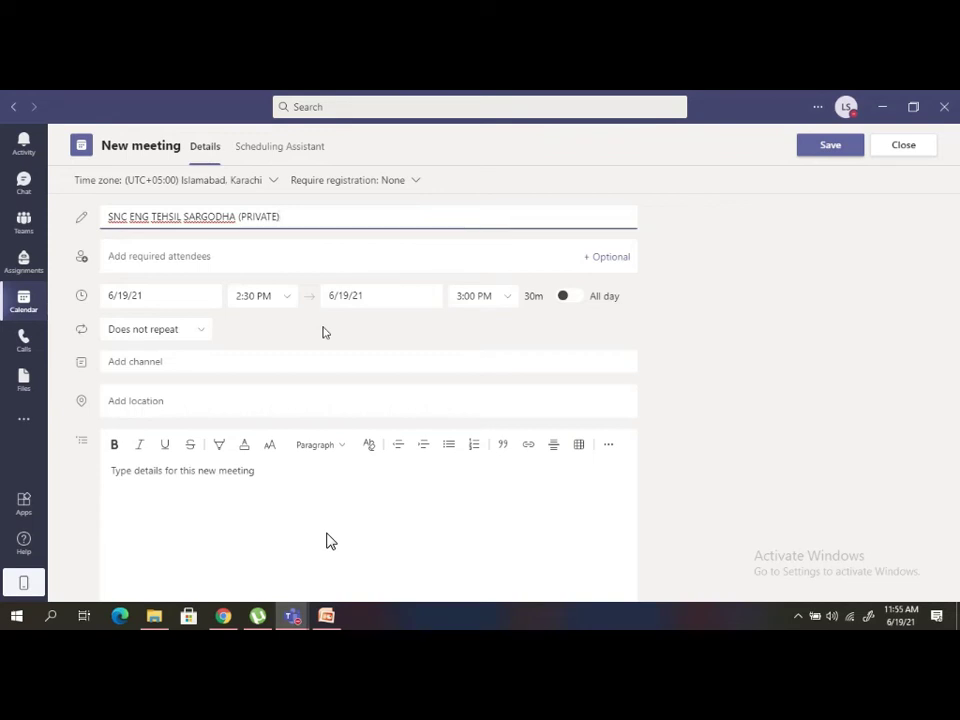
# Schedule the meeting on 6/19/21 from 3:00 PM to 5:00 PM
pyautogui.doubleClick(176, 295)
pyautogui.click(176, 295)
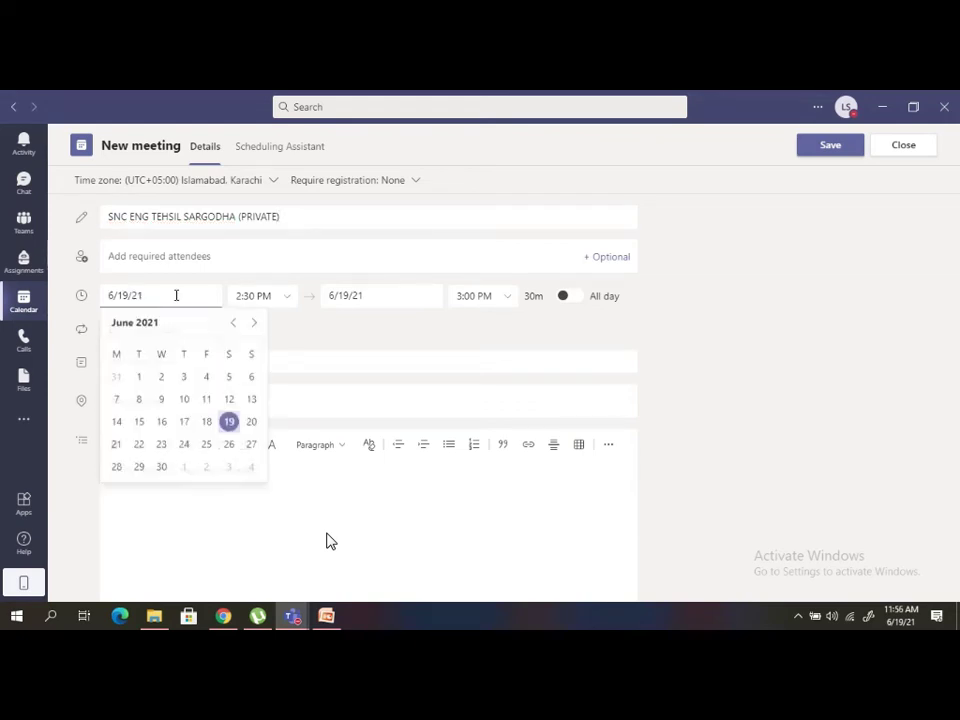
pyautogui.click(230, 423)
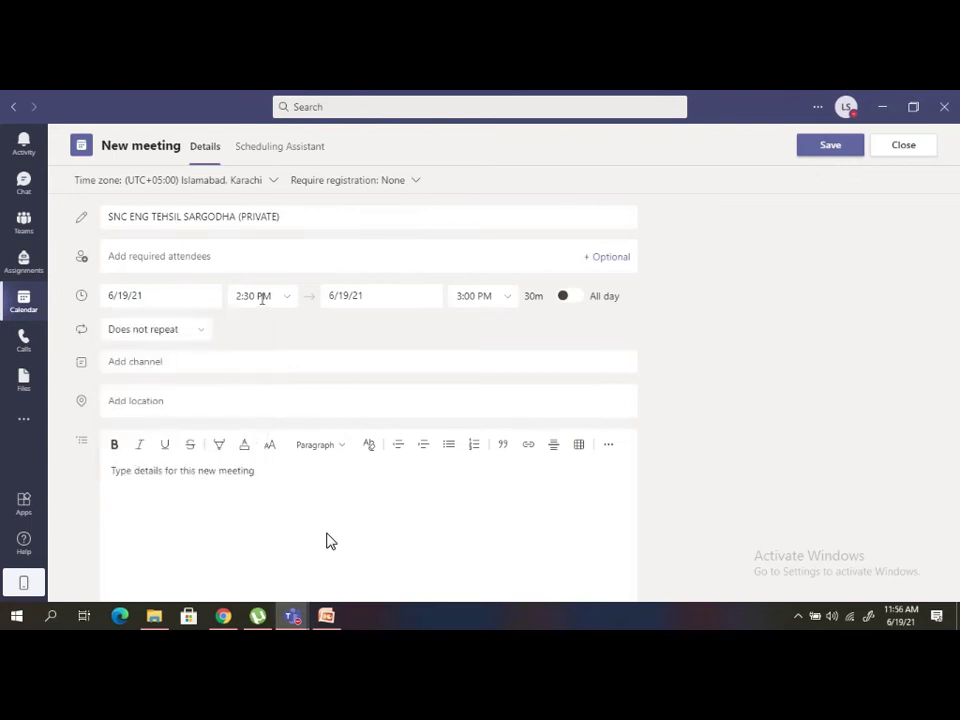
pyautogui.click(262, 296)
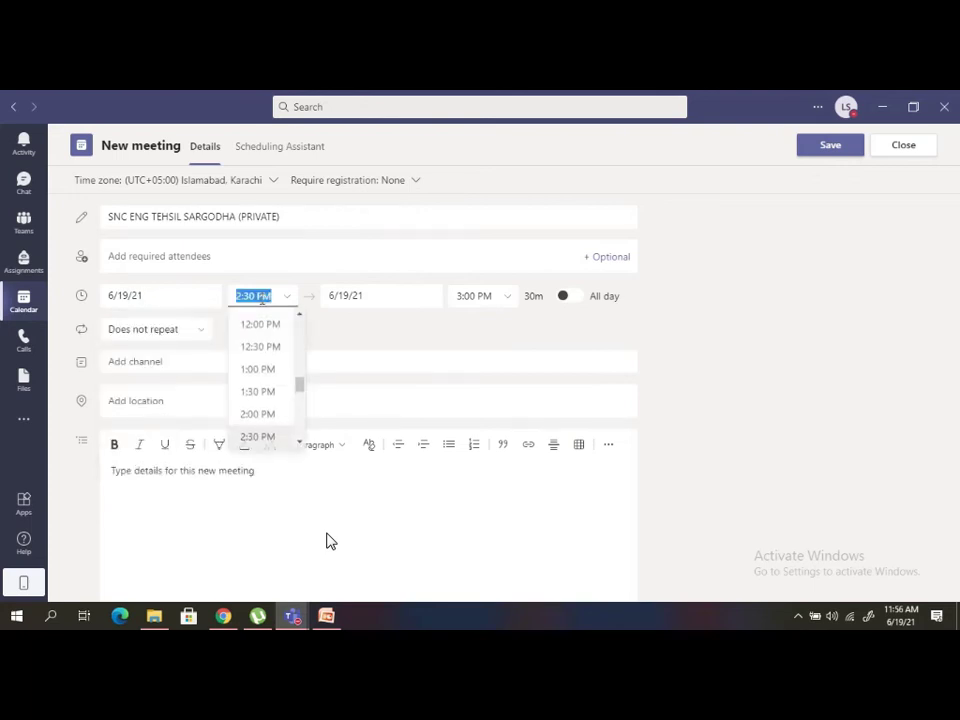
pyautogui.click(298, 449)
pyautogui.click(279, 438)
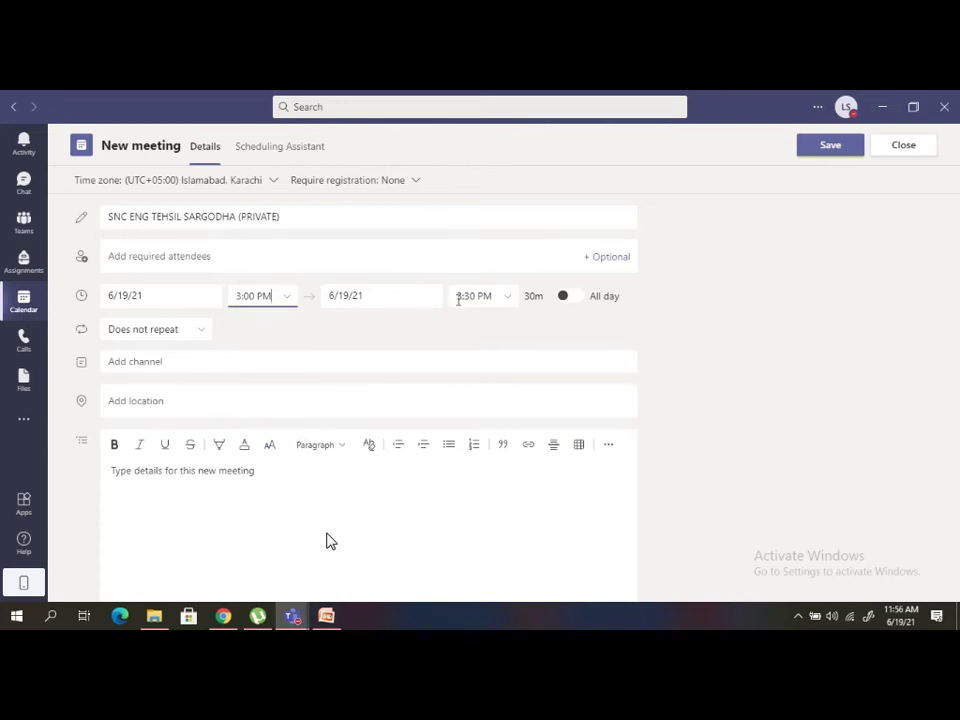
pyautogui.click(507, 301)
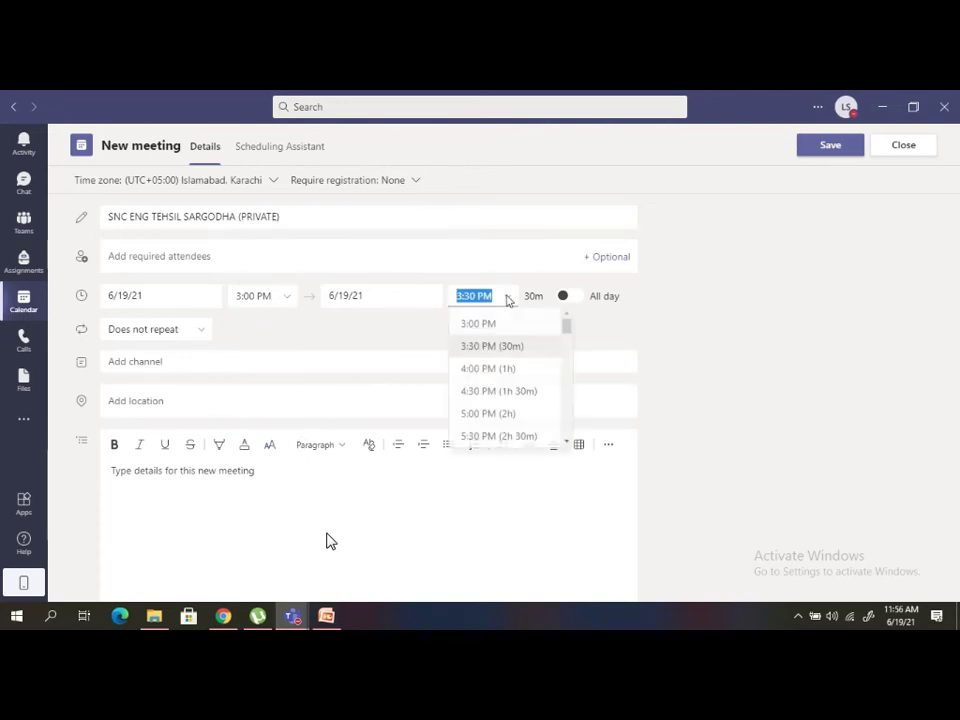
pyautogui.click(493, 416)
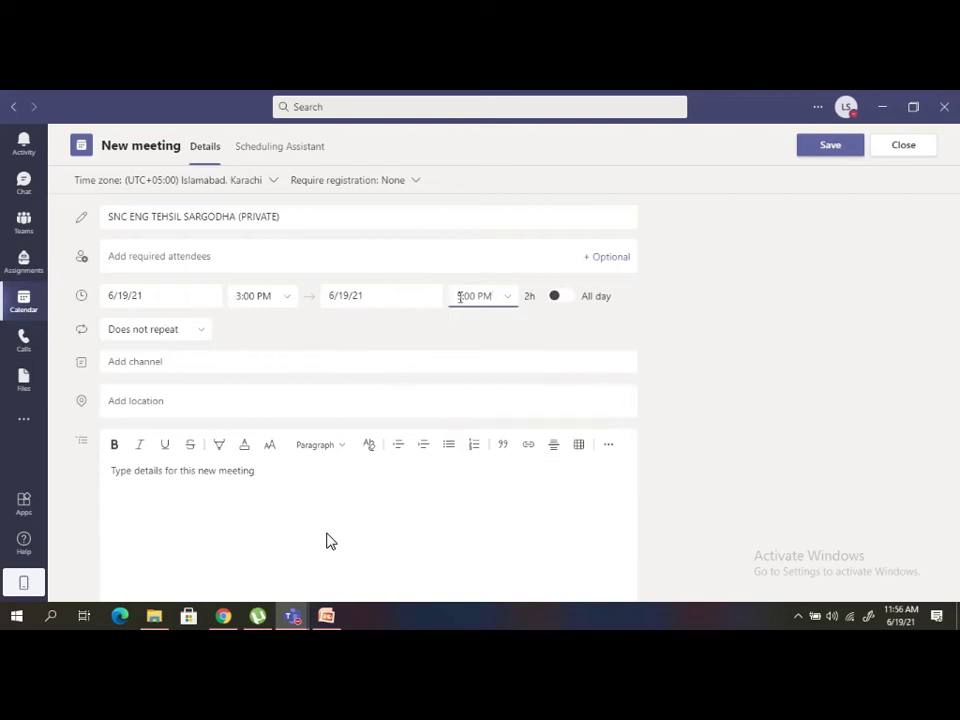
# Add the meeting details "Please join meeting with your notebook and pen." and save the meeting
pyautogui.click(231, 494)
pyautogui.write('Please')
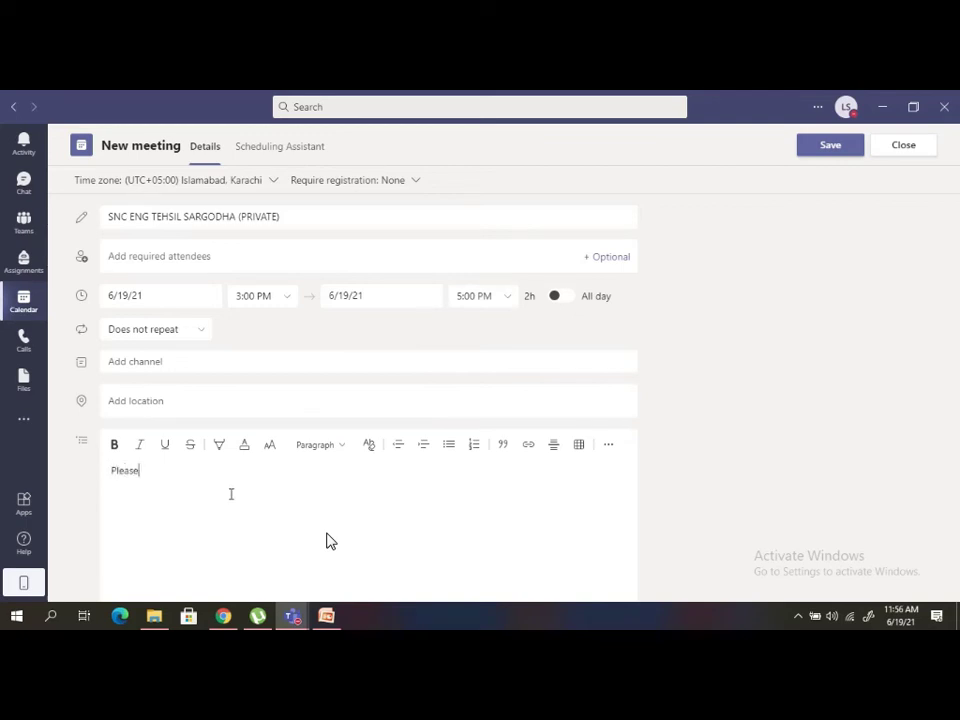
pyautogui.write(' join meeting with your notebook and pen.')
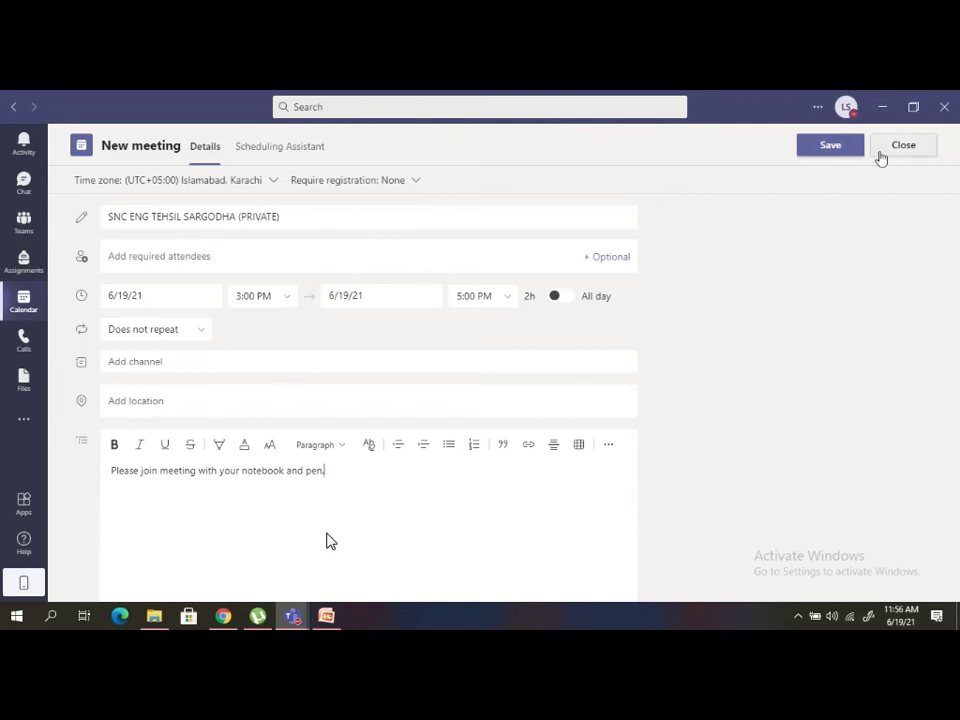
pyautogui.click(813, 152)
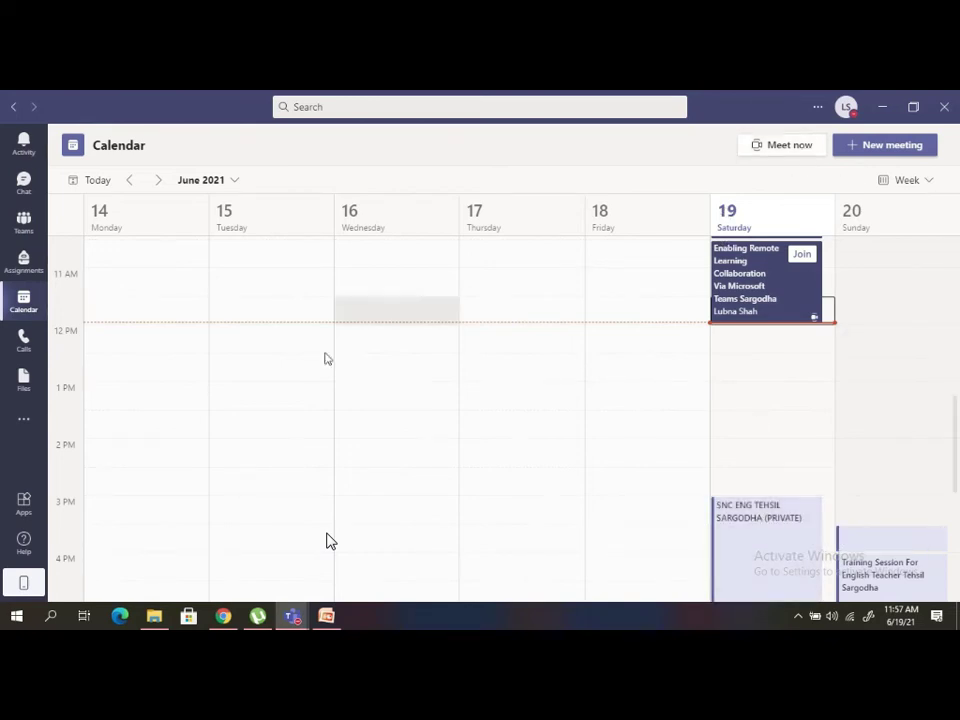
# Open the saved SNC ENG TEHSIL SARGODHA (PRIVATE) meeting from the calendar, review its details, and close it
pyautogui.click(759, 530)
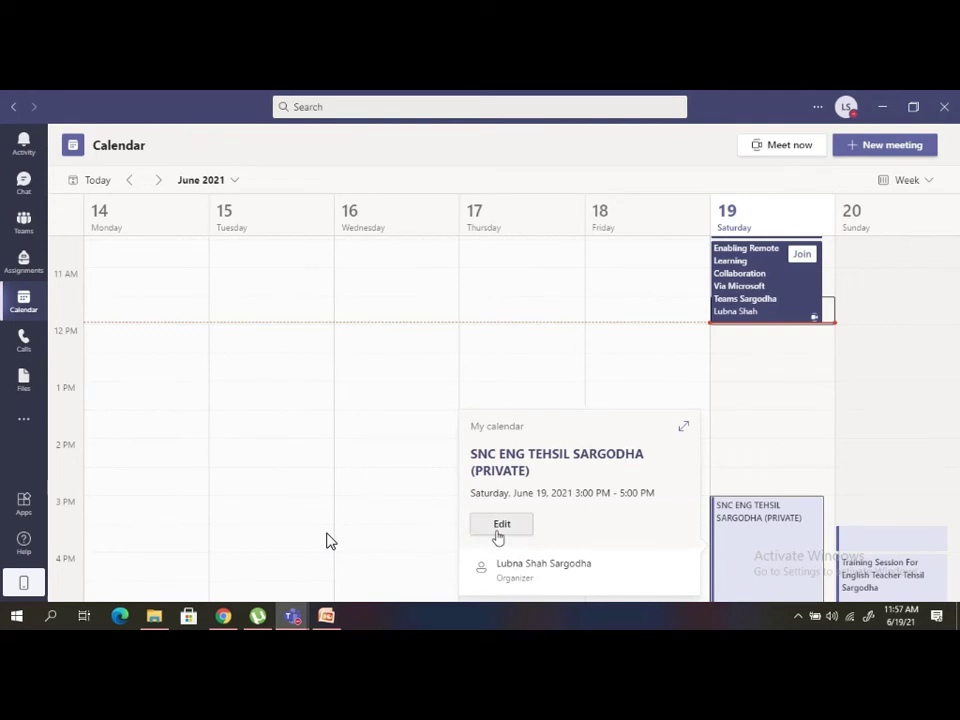
pyautogui.doubleClick(724, 519)
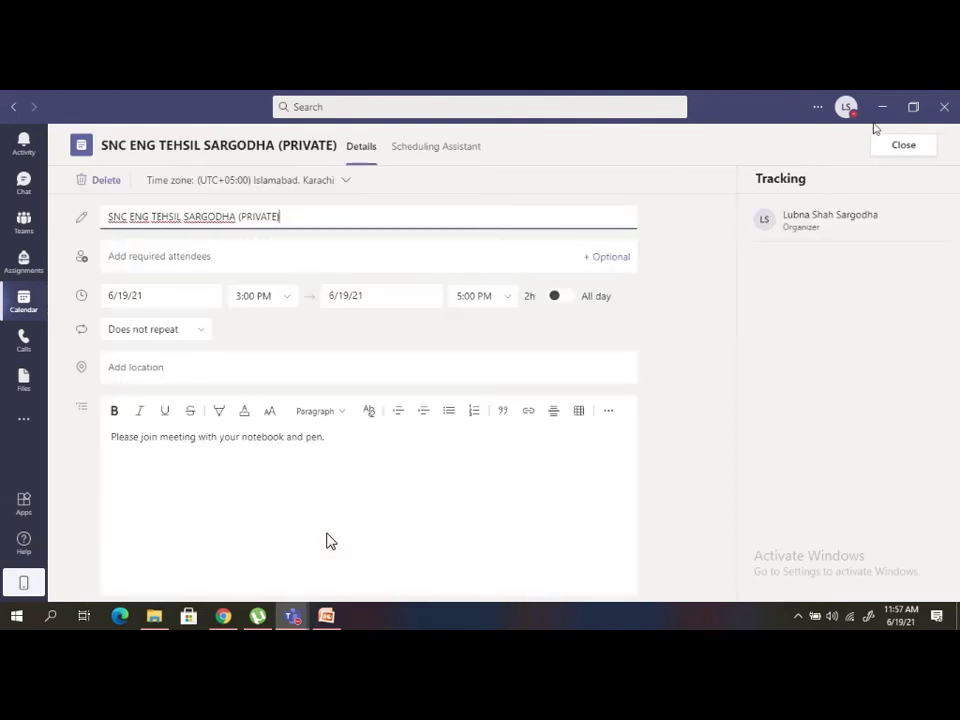
pyautogui.click(885, 146)
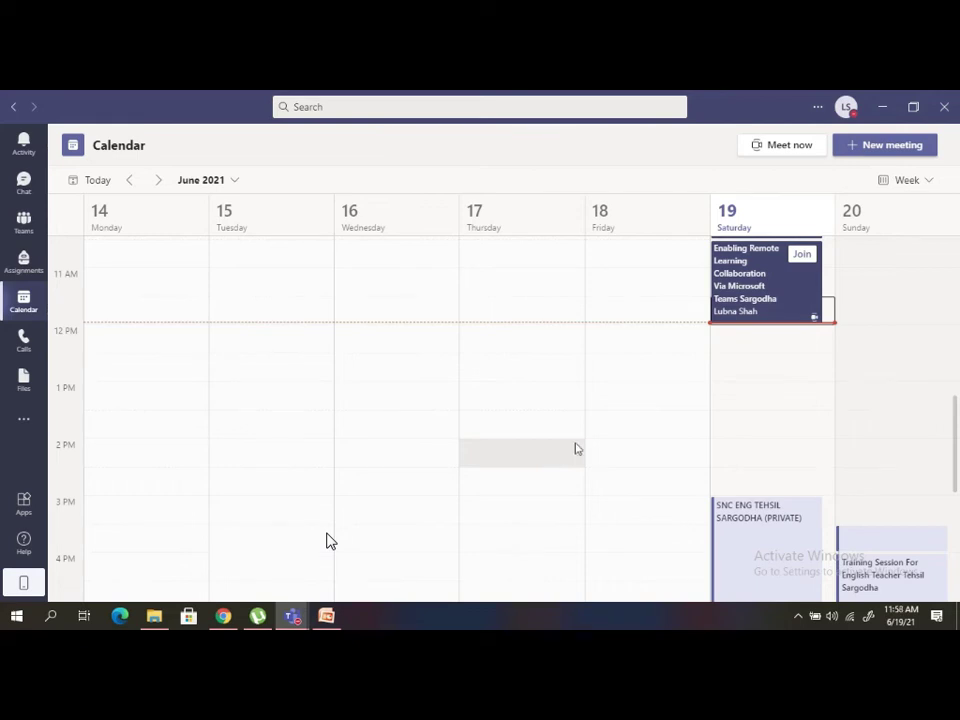
# Show the available actions for Saturday's Enabling Remote Learning meeting and check the features list in PowerPoint before returning to Teams
pyautogui.rightClick(748, 302)
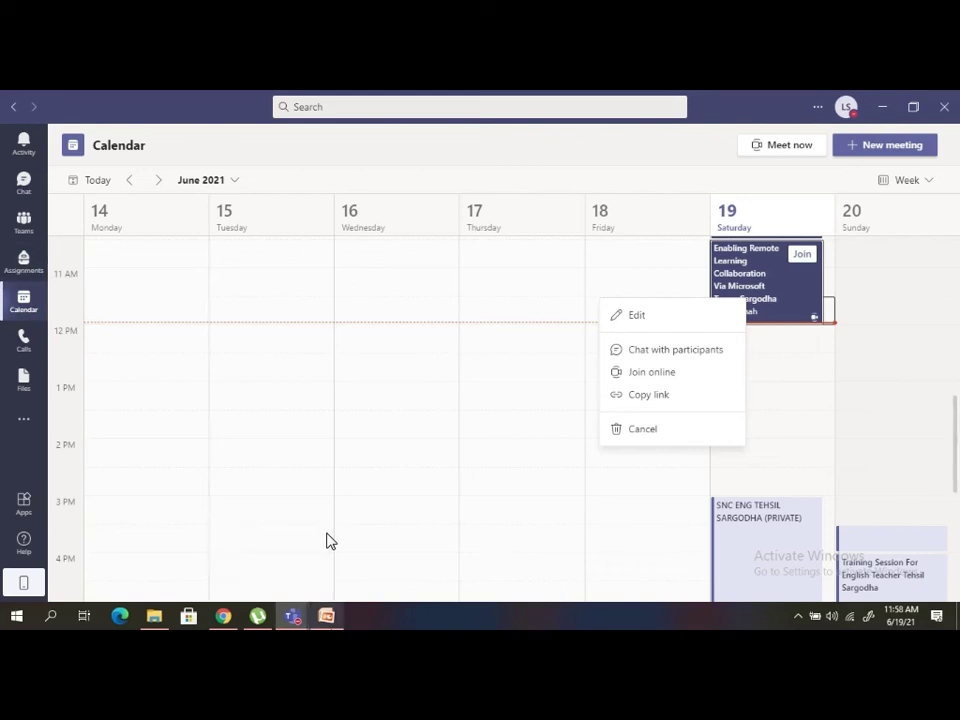
pyautogui.moveTo(333, 620)
pyautogui.click(330, 541)
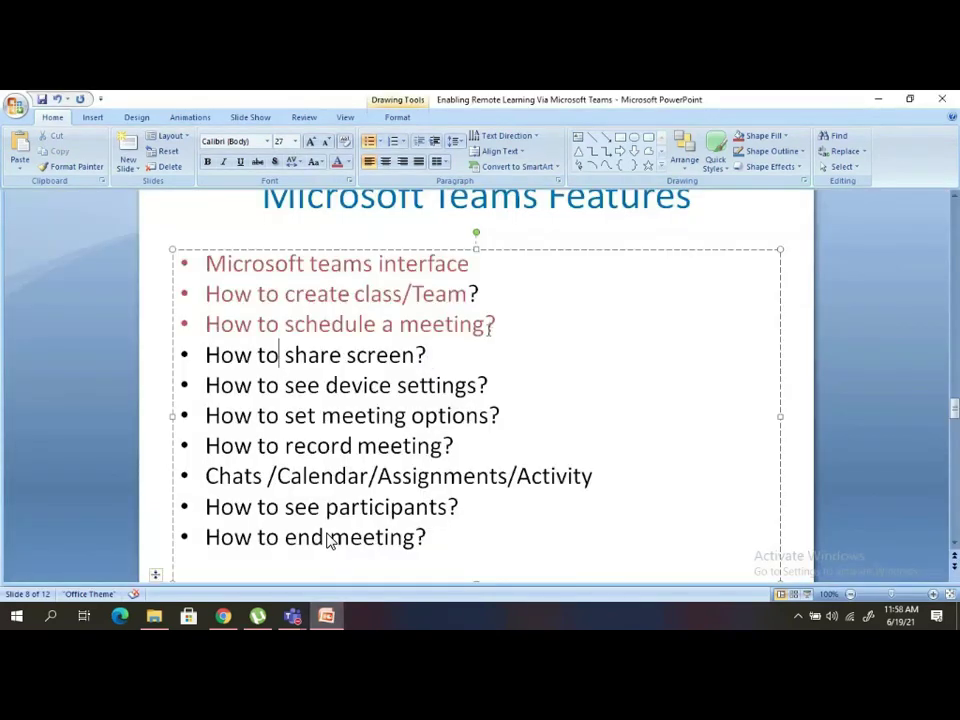
pyautogui.click(872, 102)
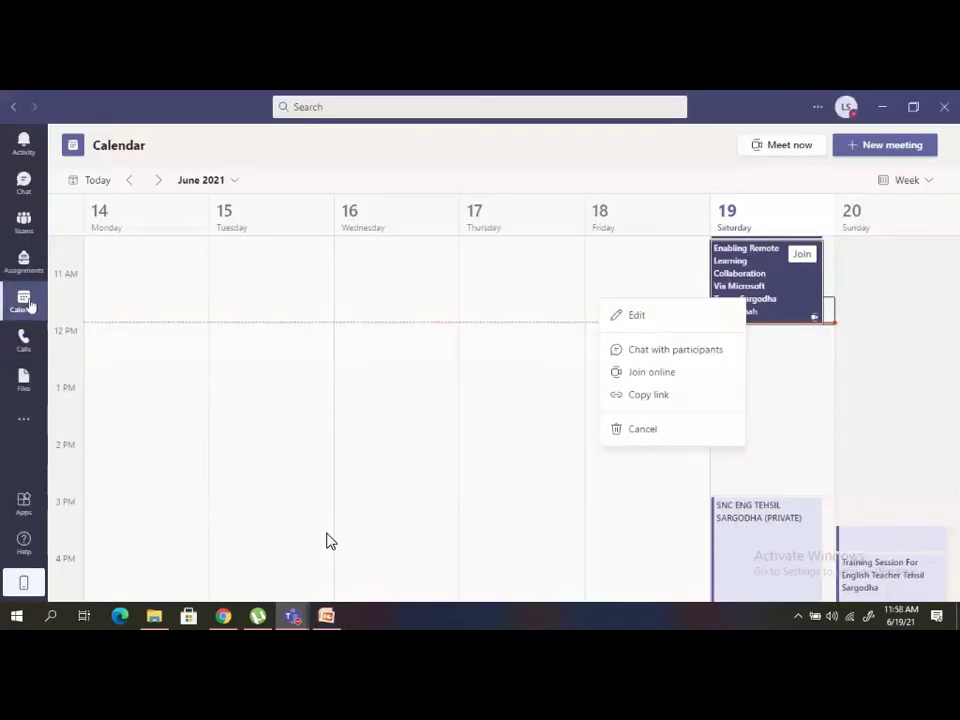
# Go to the week of August 5, 2021 in the Teams calendar
pyautogui.click(234, 182)
pyautogui.click(329, 211)
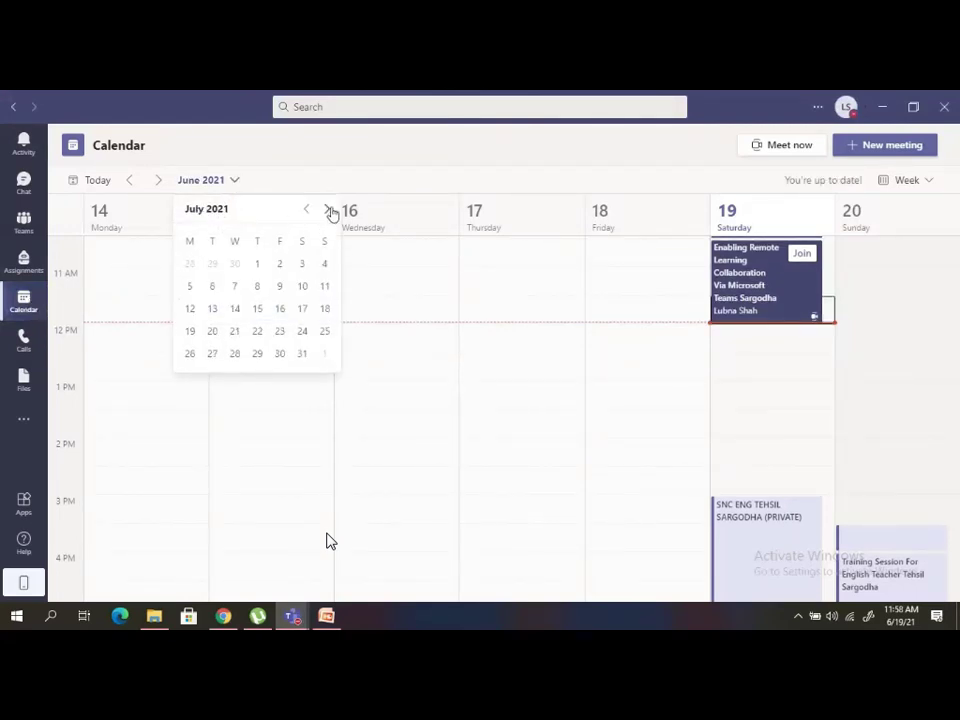
pyautogui.click(328, 211)
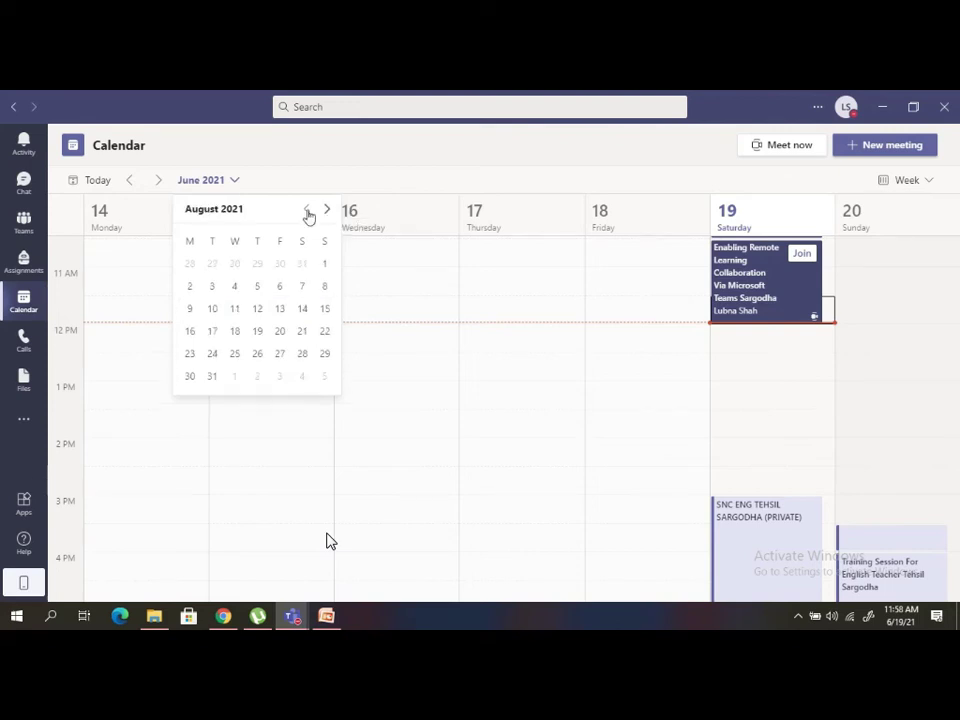
pyautogui.click(259, 288)
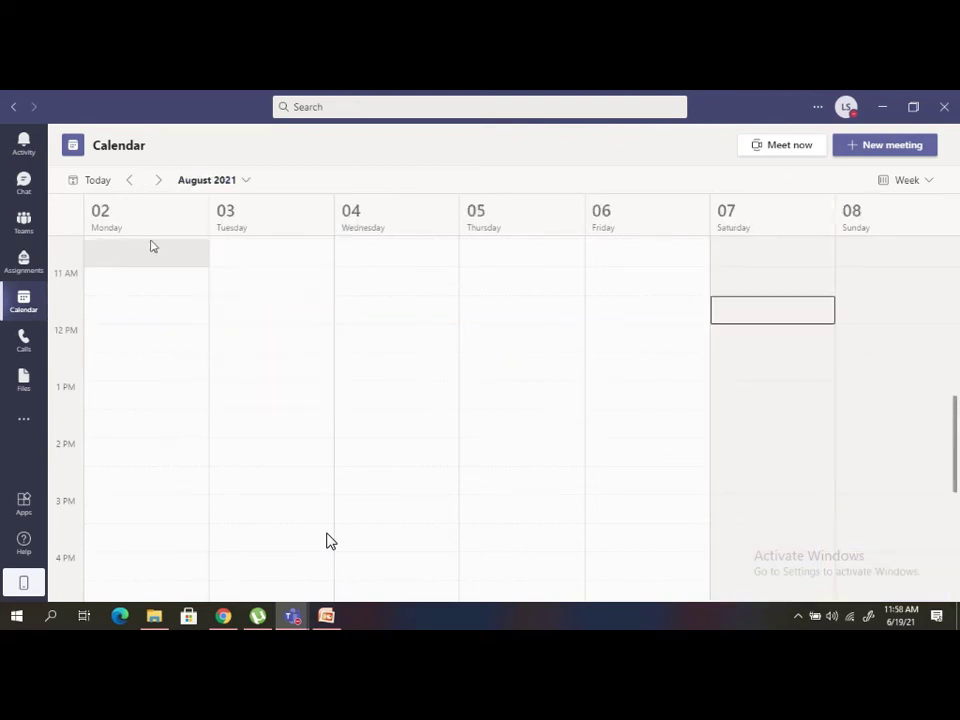
# Open a new meeting for 2:00 PM on Monday, August 2, review its title, date, time and details fields, and close it unsaved
pyautogui.click(139, 450)
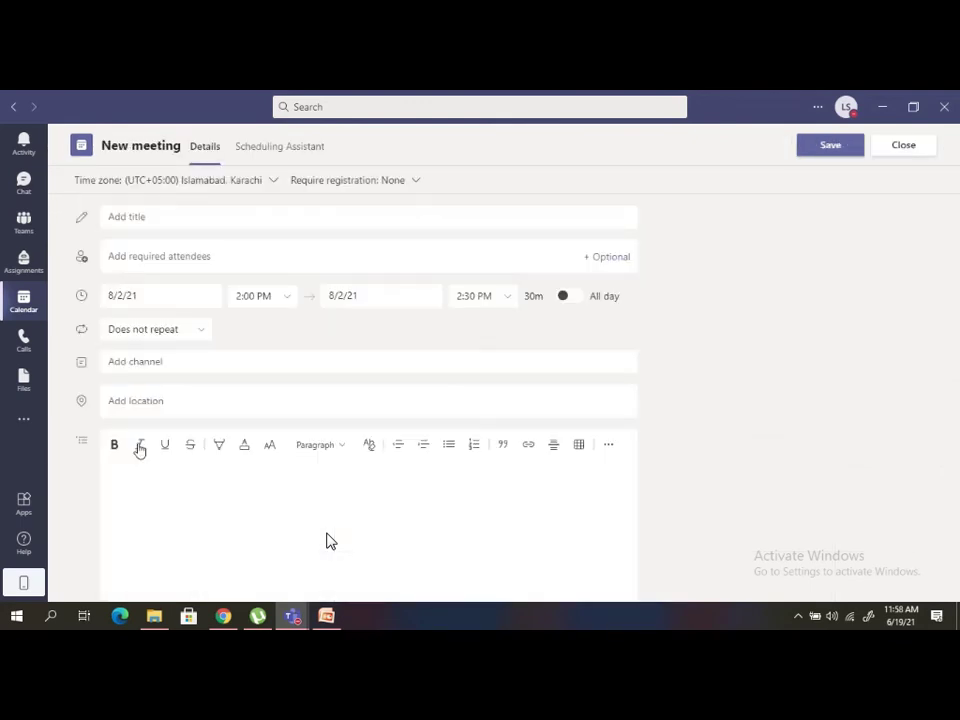
pyautogui.click(130, 216)
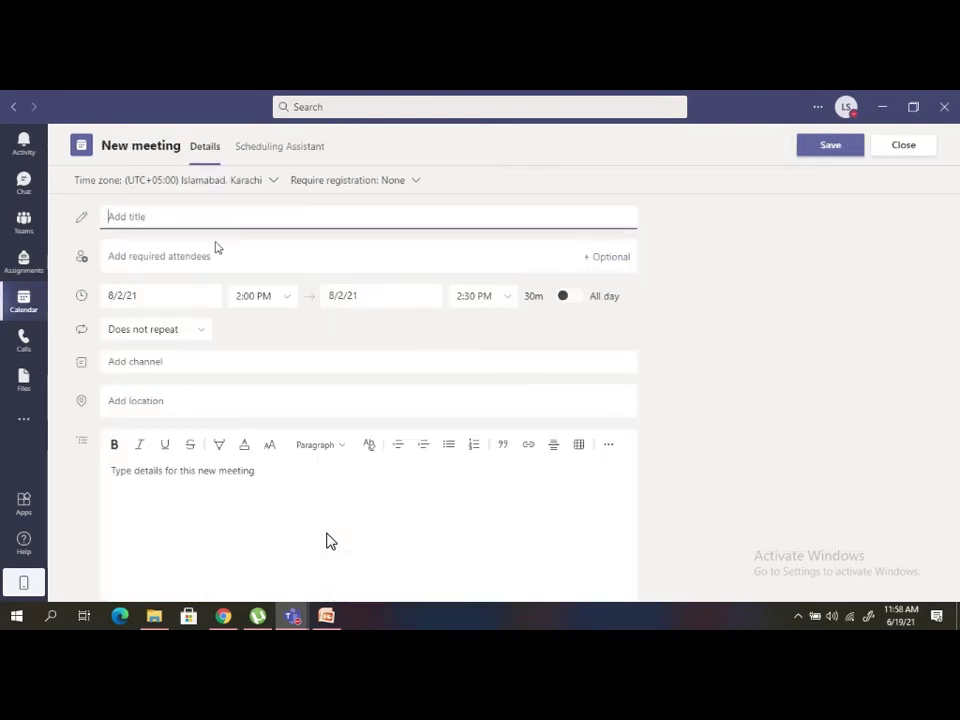
pyautogui.doubleClick(141, 295)
pyautogui.click(257, 296)
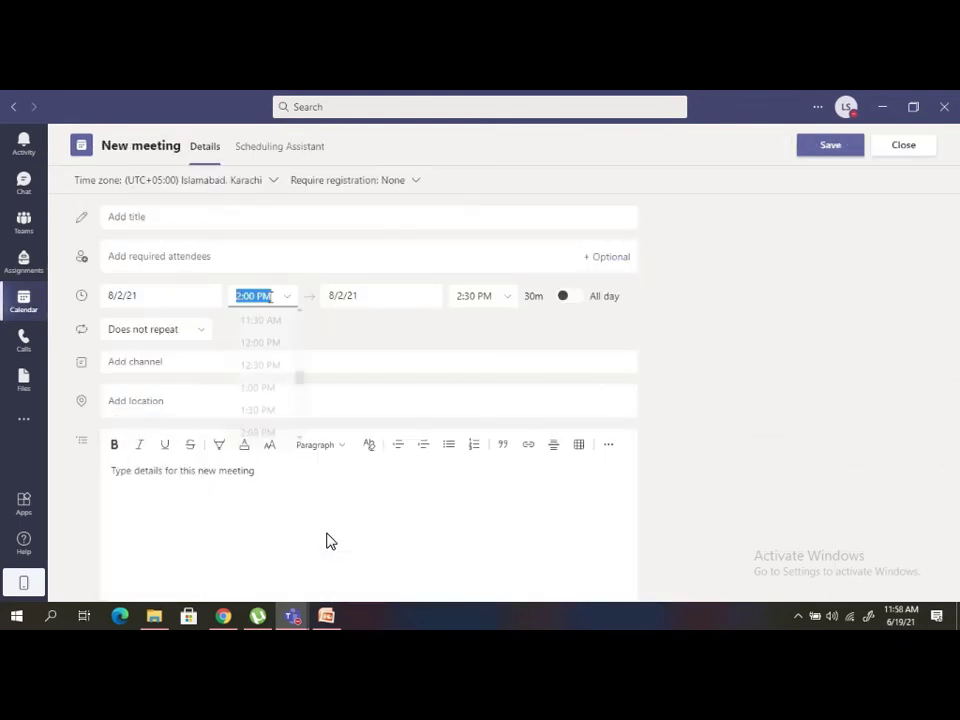
pyautogui.click(482, 298)
pyautogui.click(311, 496)
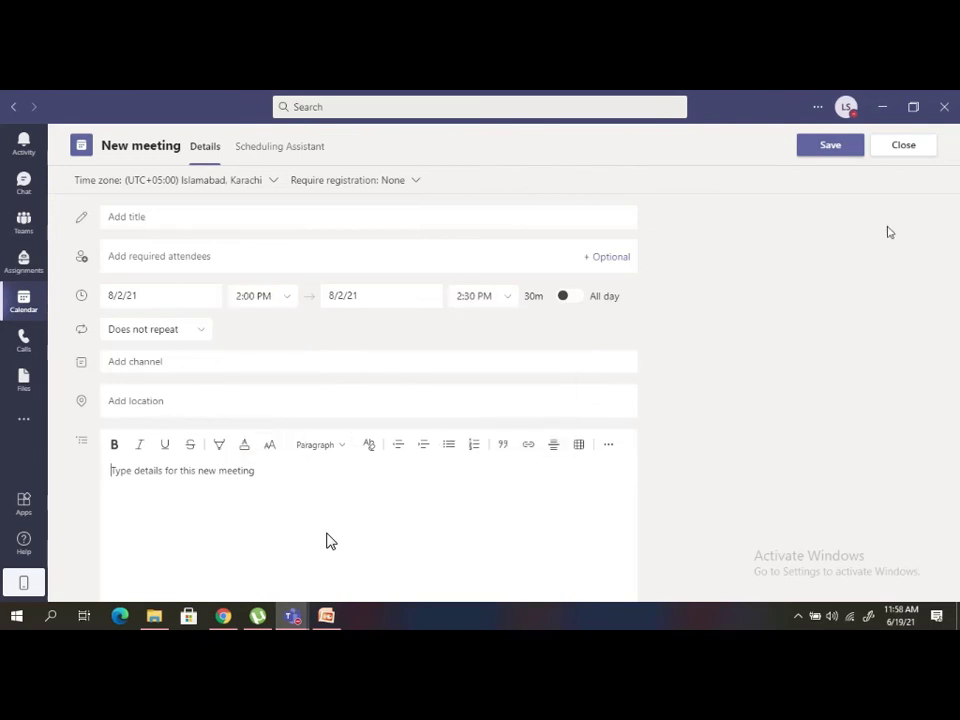
pyautogui.click(895, 152)
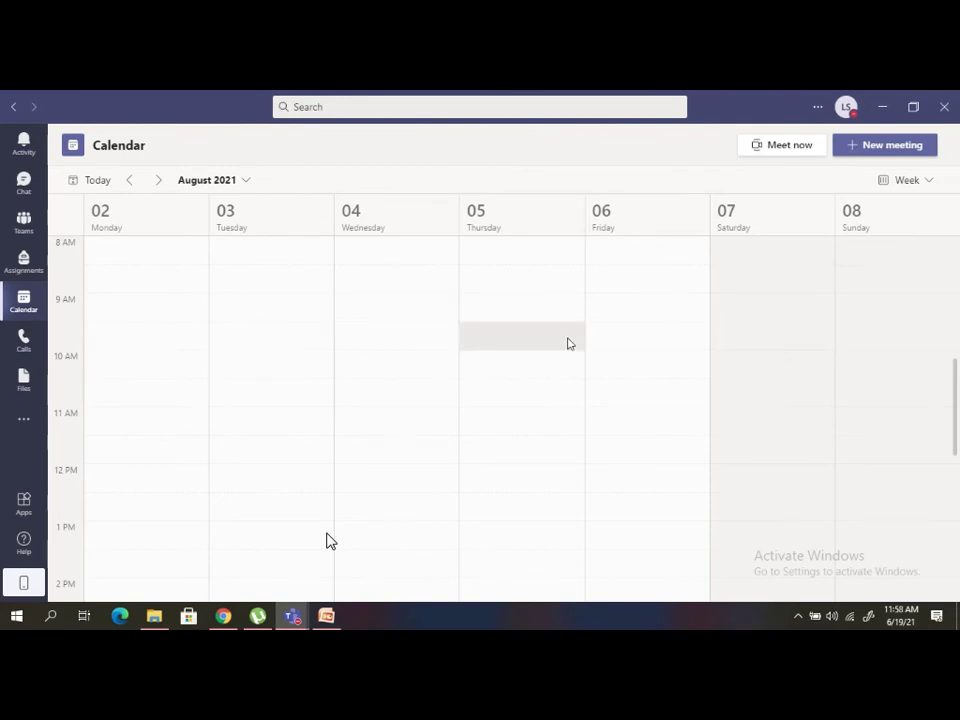
# Generate a shareable link for an instant meeting under the suggested meeting name and copy it
pyautogui.click(783, 148)
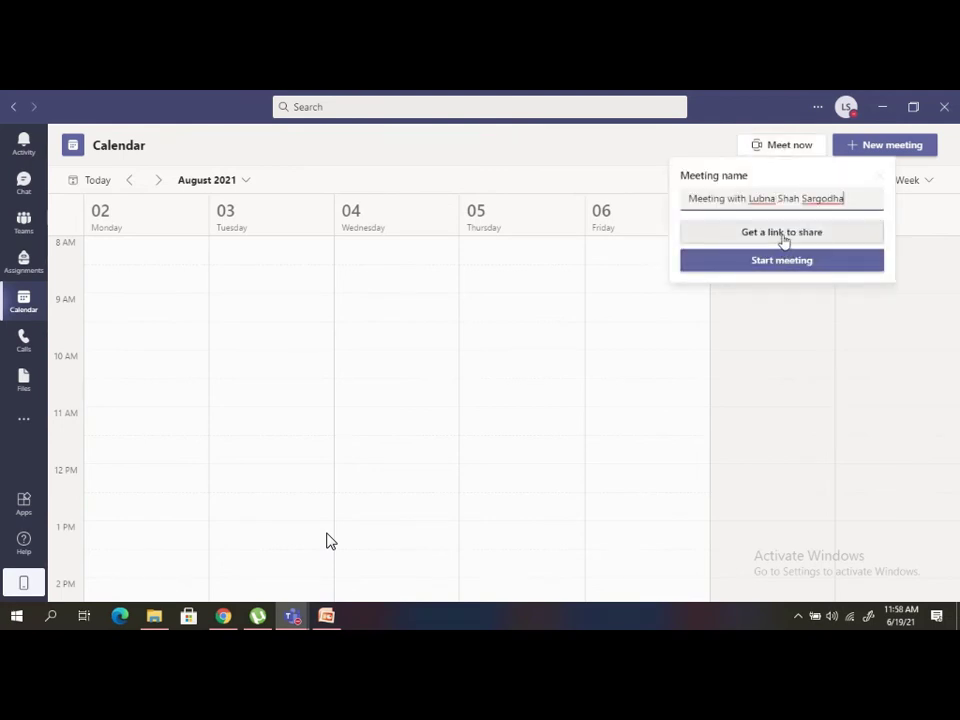
pyautogui.click(783, 232)
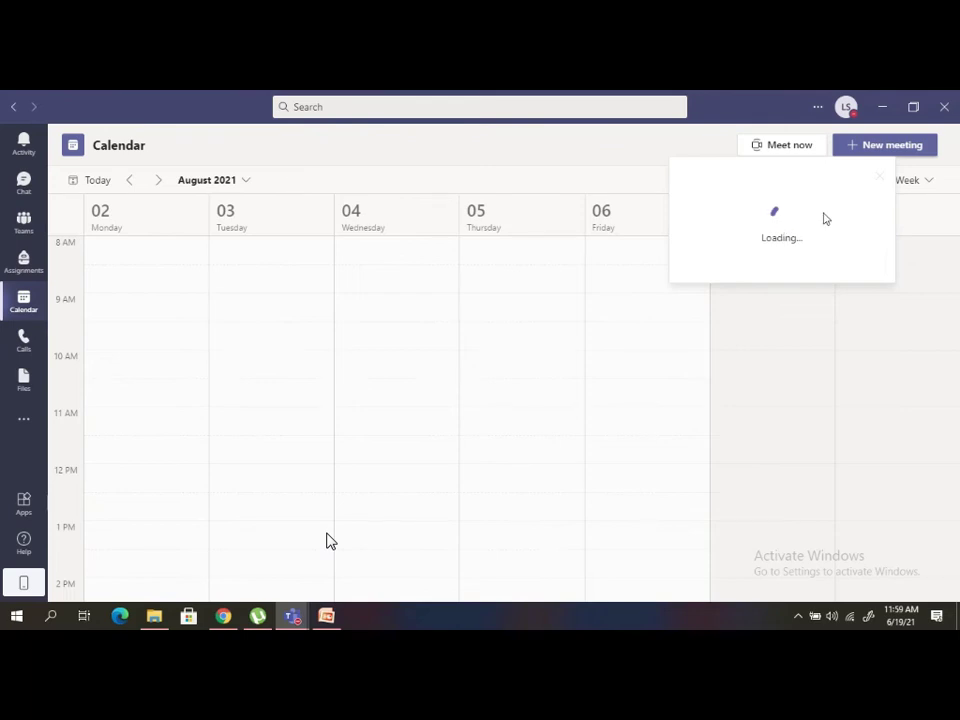
pyautogui.click(876, 218)
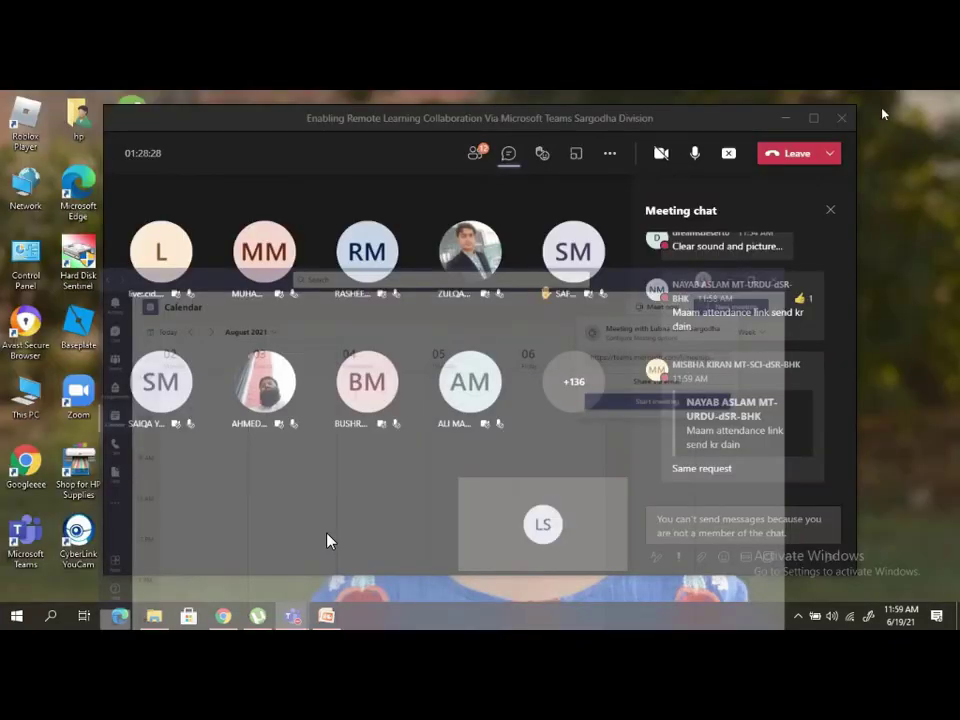
# Switch to PowerPoint and colour the words "How to share screen" red like the bullets above them, leaving out the question mark
pyautogui.click(336, 620)
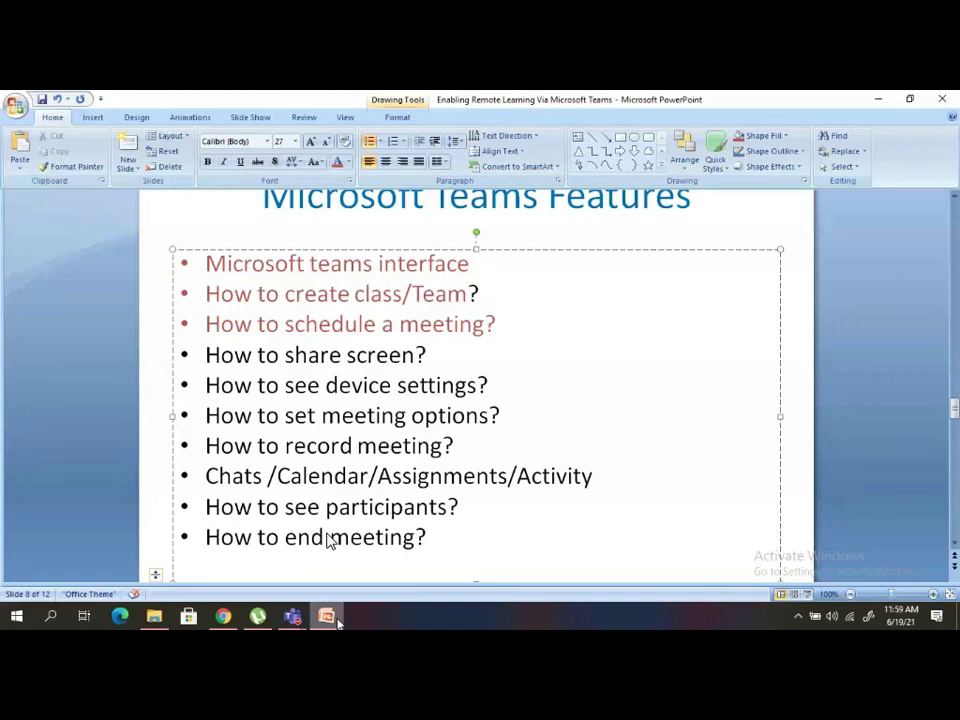
pyautogui.press('Down')
pyautogui.press('Down')
pyautogui.press('Down')
pyautogui.press('Right')
pyautogui.press('Right')
pyautogui.press('Right')
pyautogui.press('Right')
pyautogui.press('Right')
pyautogui.press('Right')
pyautogui.press('Home')
pyautogui.hotkey('shift', 'Right')
pyautogui.hotkey('shift', 'Right')
pyautogui.hotkey('shift', 'Right')
pyautogui.hotkey('shift', 'Right')
pyautogui.hotkey('shift', 'Right')
pyautogui.hotkey('shift', 'Right')
pyautogui.hotkey('shift', 'Right')
pyautogui.hotkey('shift', 'Right')
pyautogui.hotkey('shift', 'Right')
pyautogui.hotkey('shift', 'Right')
pyautogui.hotkey('shift', 'Right')
pyautogui.hotkey('shift', 'Right')
pyautogui.hotkey('shift', 'Right')
pyautogui.hotkey('shift', 'Right')
pyautogui.hotkey('shift', 'Right')
pyautogui.hotkey('shift', 'Right')
pyautogui.hotkey('shift', 'Right')
pyautogui.hotkey('shift', 'Right')
pyautogui.hotkey('shift', 'Right')
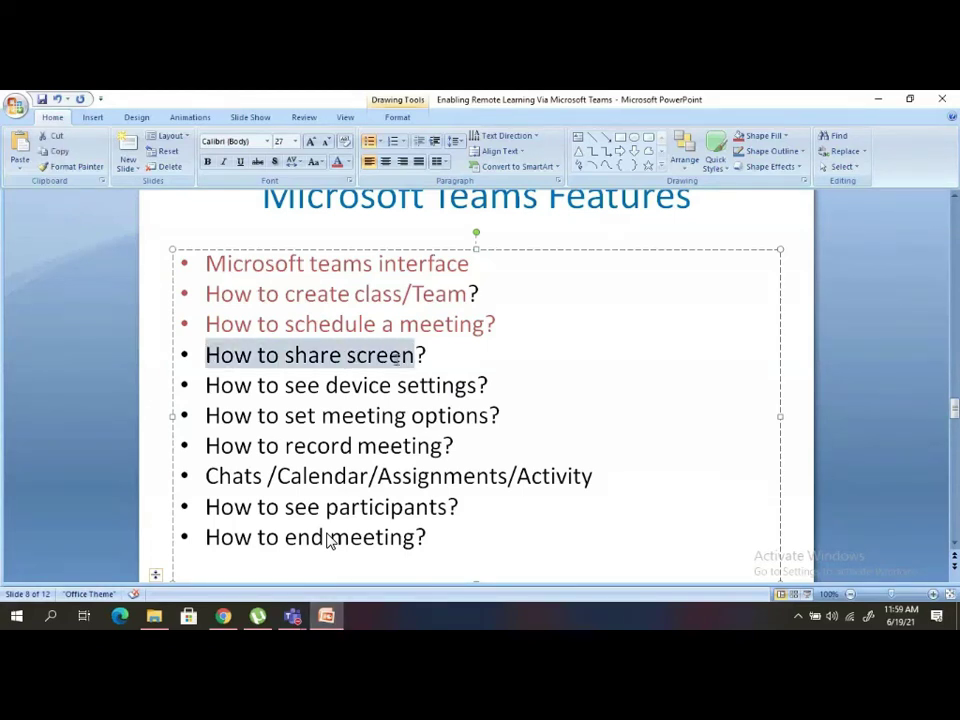
pyautogui.press('F4')
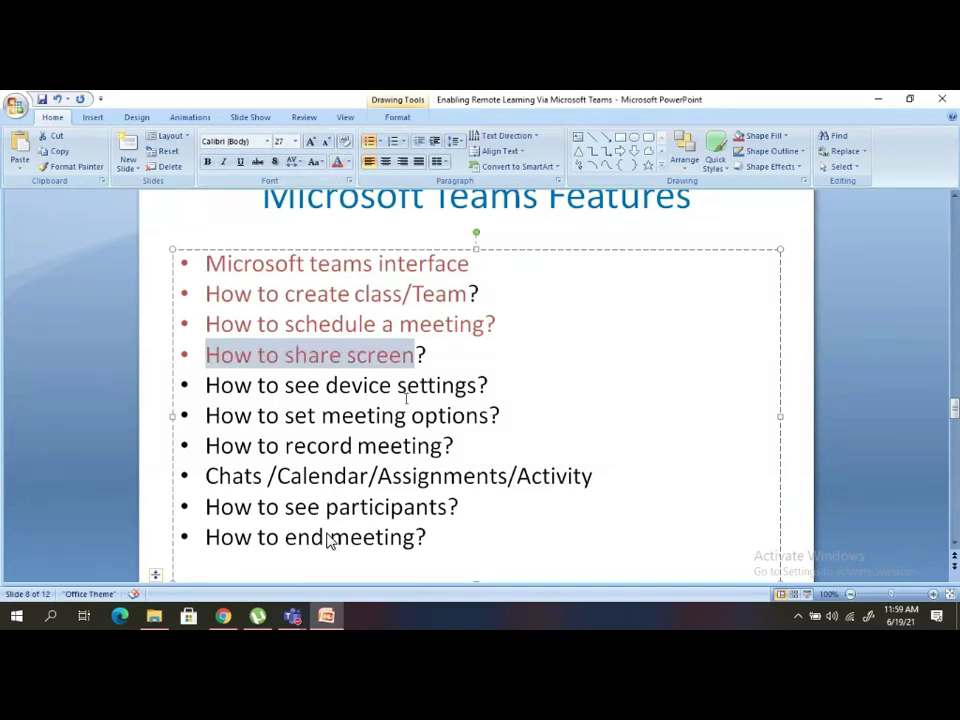
pyautogui.press('Down')
pyautogui.press('Home')
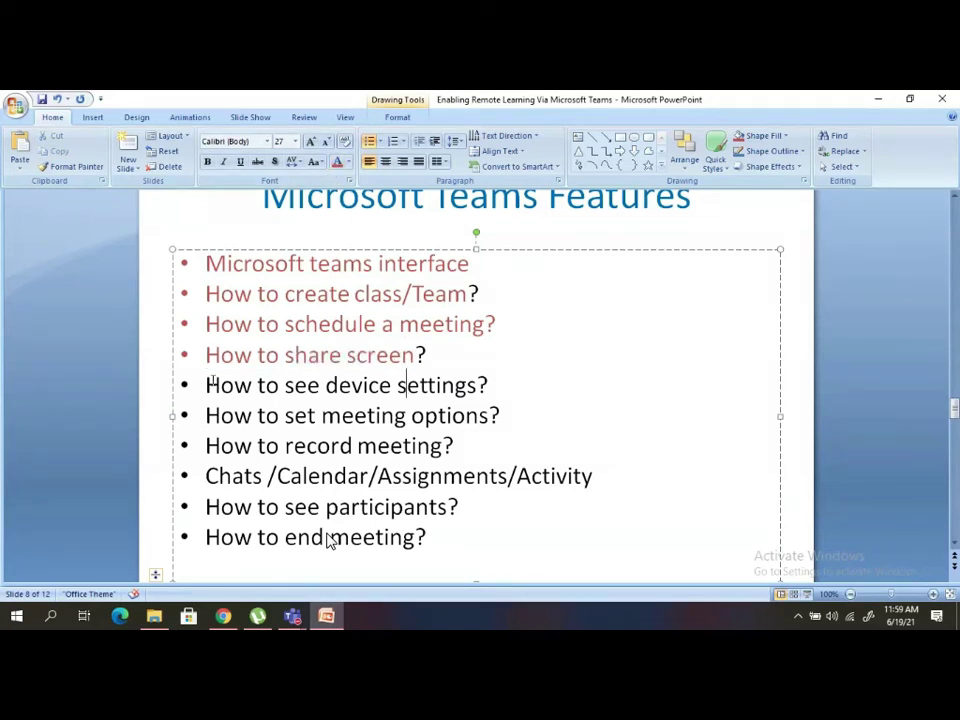
# Switch to the running Teams meeting, show its device settings, and hide them again
pyautogui.click(877, 101)
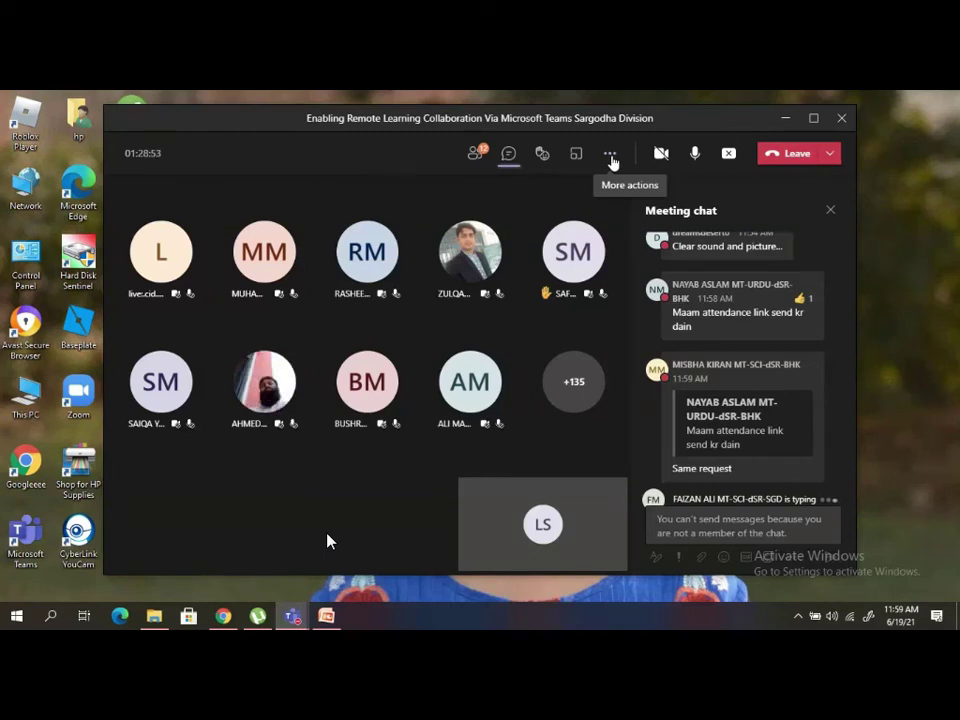
pyautogui.click(611, 158)
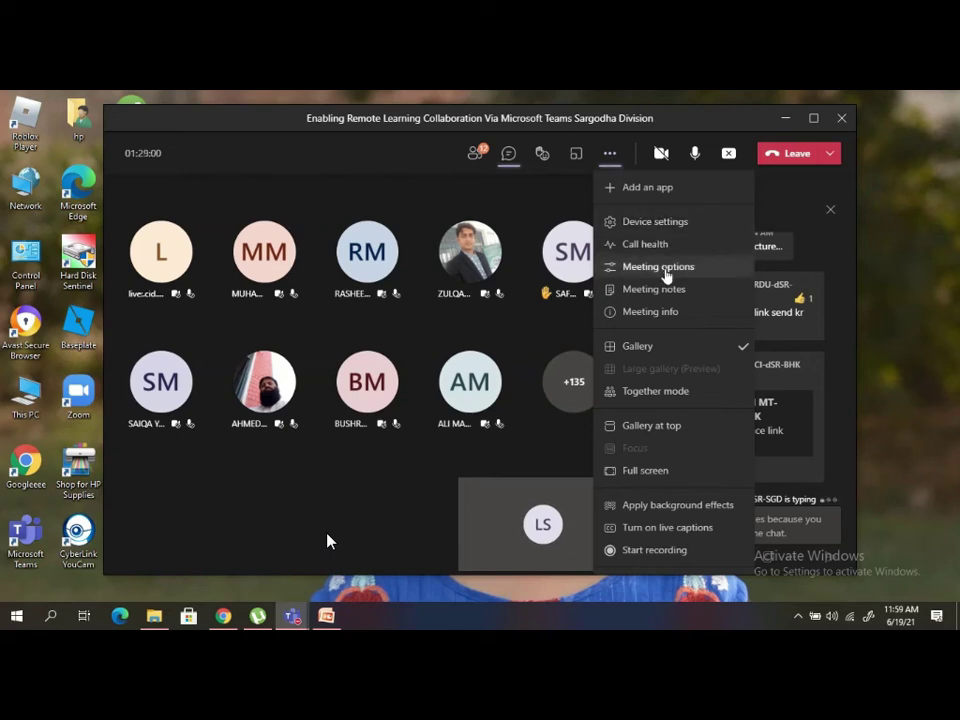
pyautogui.click(668, 227)
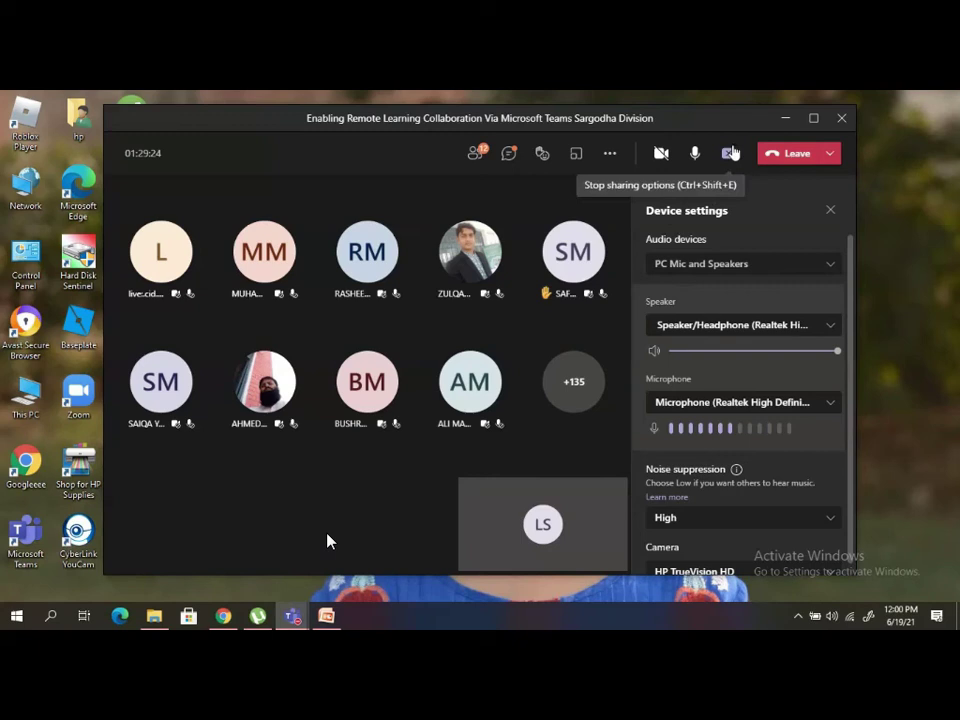
pyautogui.click(612, 155)
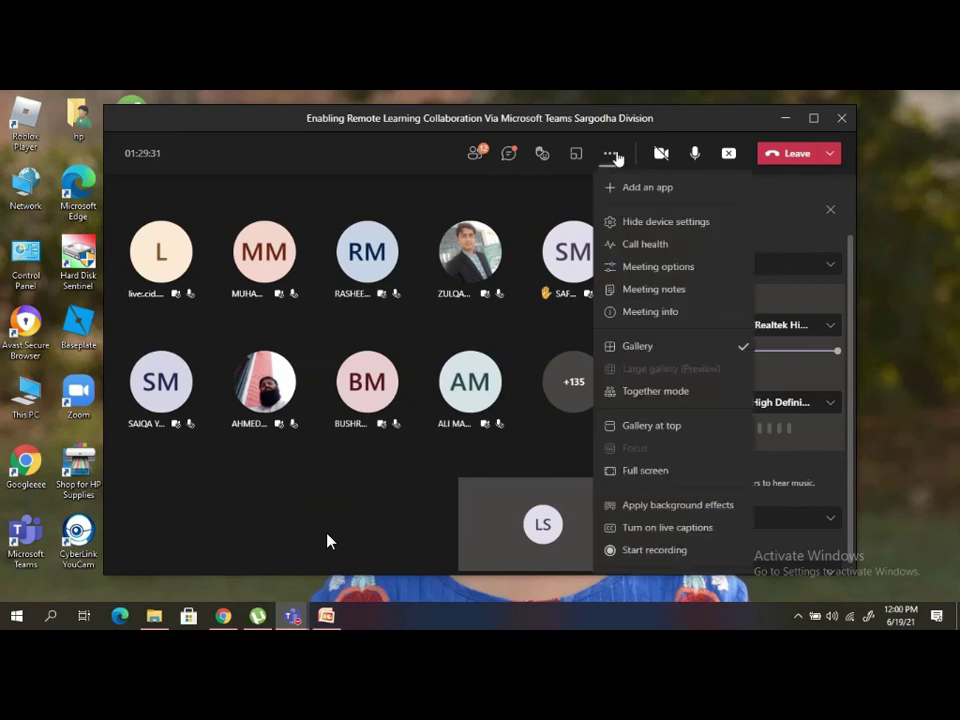
pyautogui.click(658, 231)
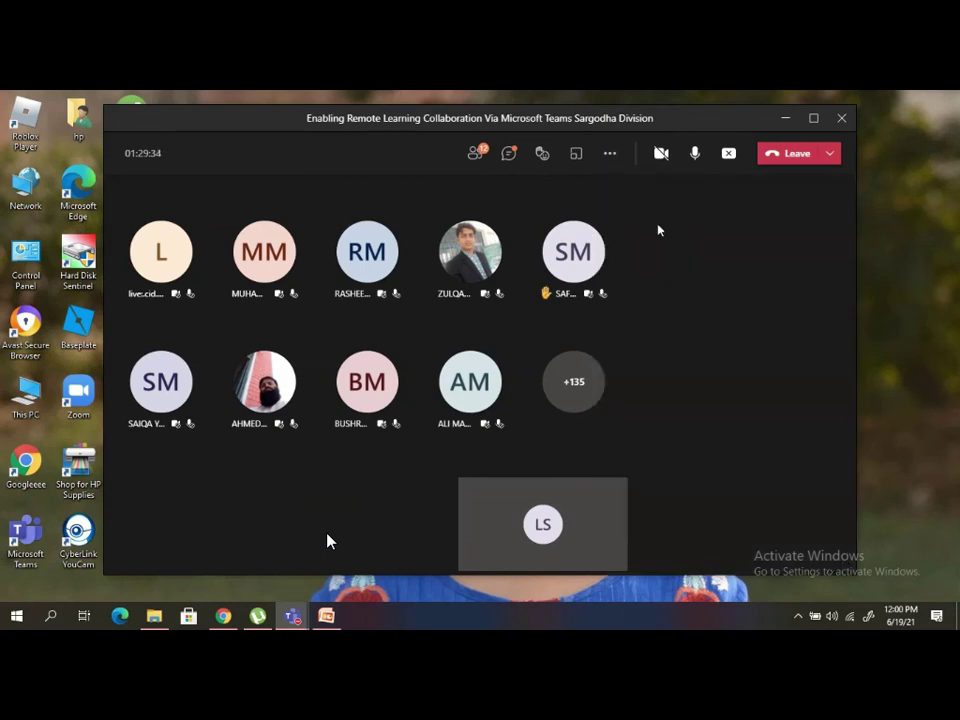
# Reopen the meeting's device settings, examine the audio, noise suppression and camera options, and hide them
pyautogui.click(610, 155)
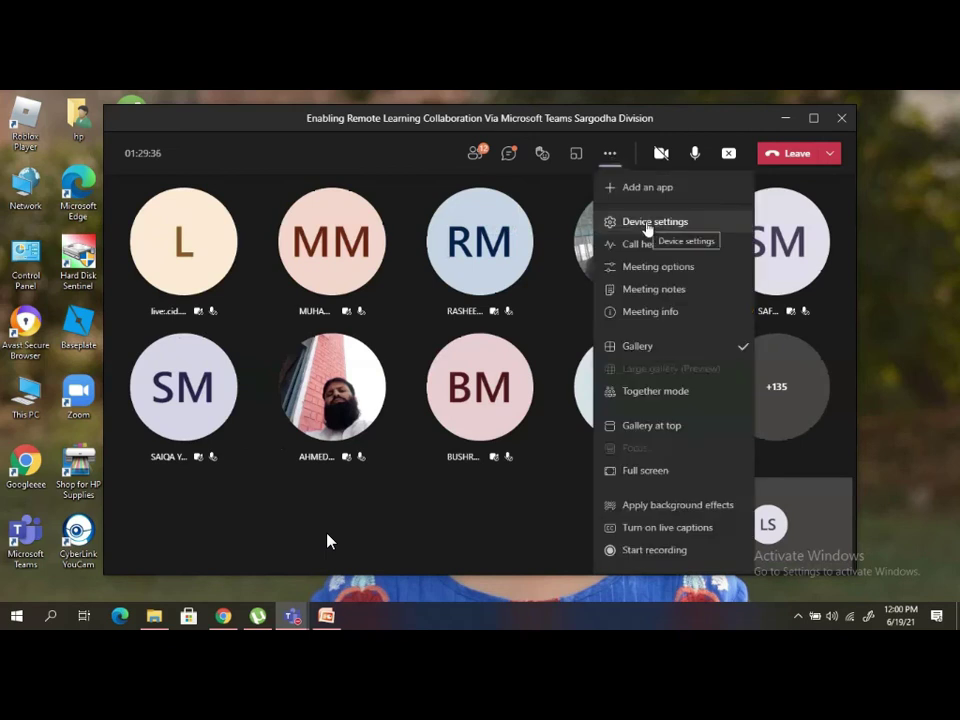
pyautogui.click(648, 224)
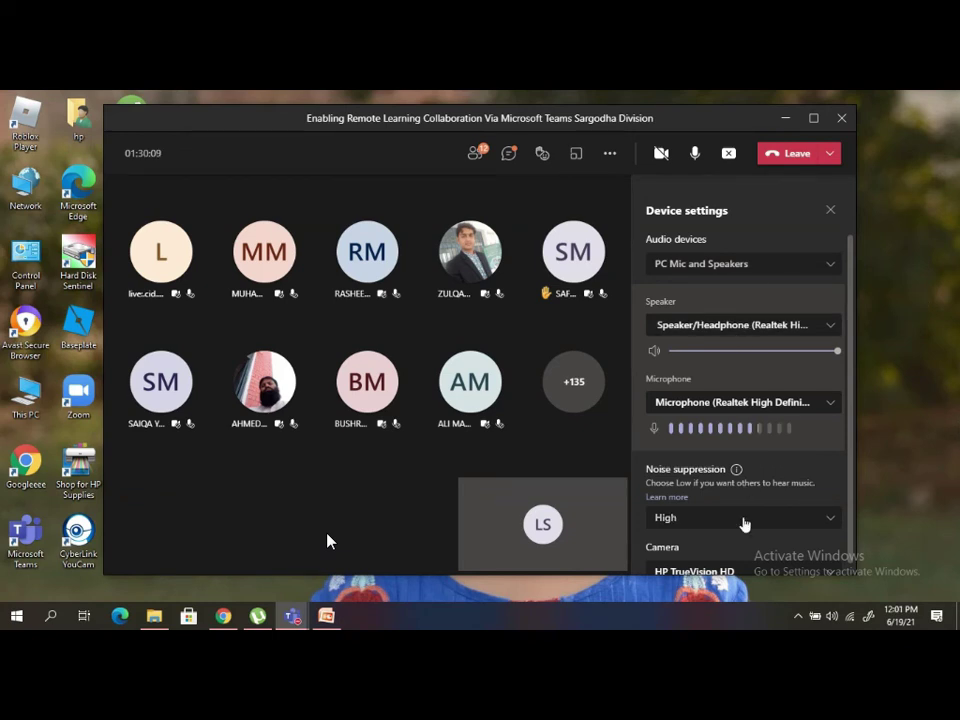
pyautogui.scroll(-1, 855, 412)
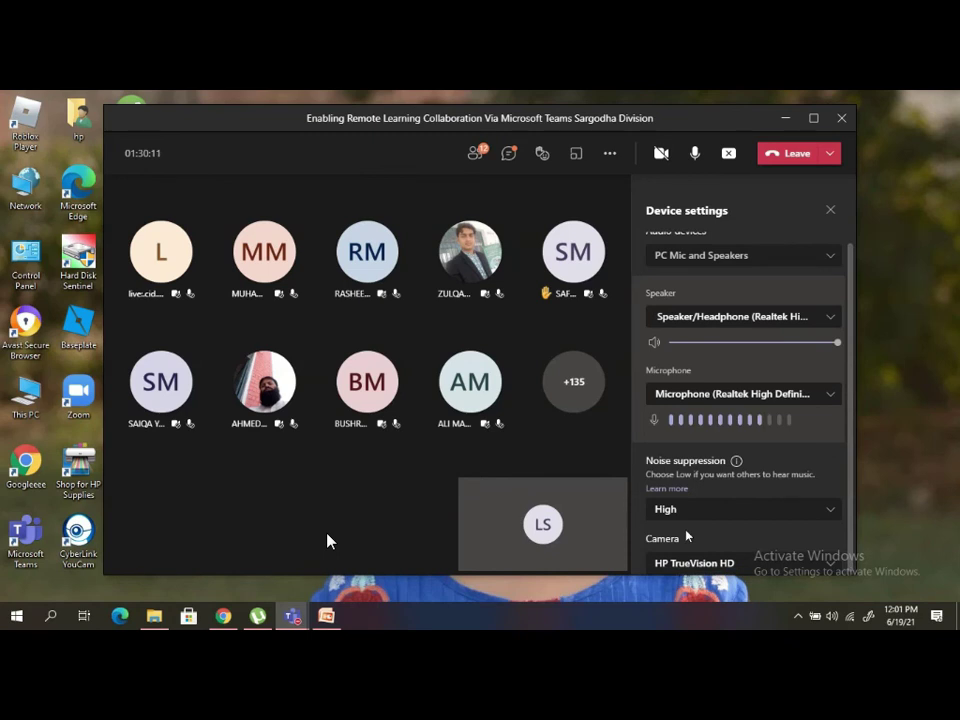
pyautogui.click(607, 154)
pyautogui.click(659, 224)
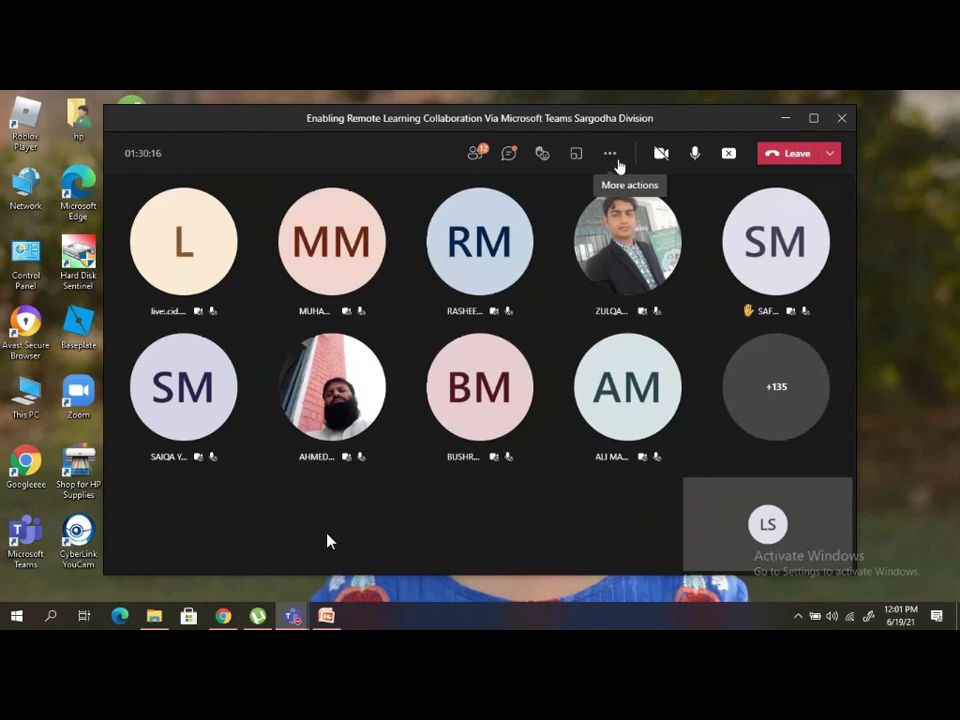
# Show the device settings once more to review the speaker, microphone and noise suppression choices, and close them
pyautogui.click(612, 155)
pyautogui.click(659, 223)
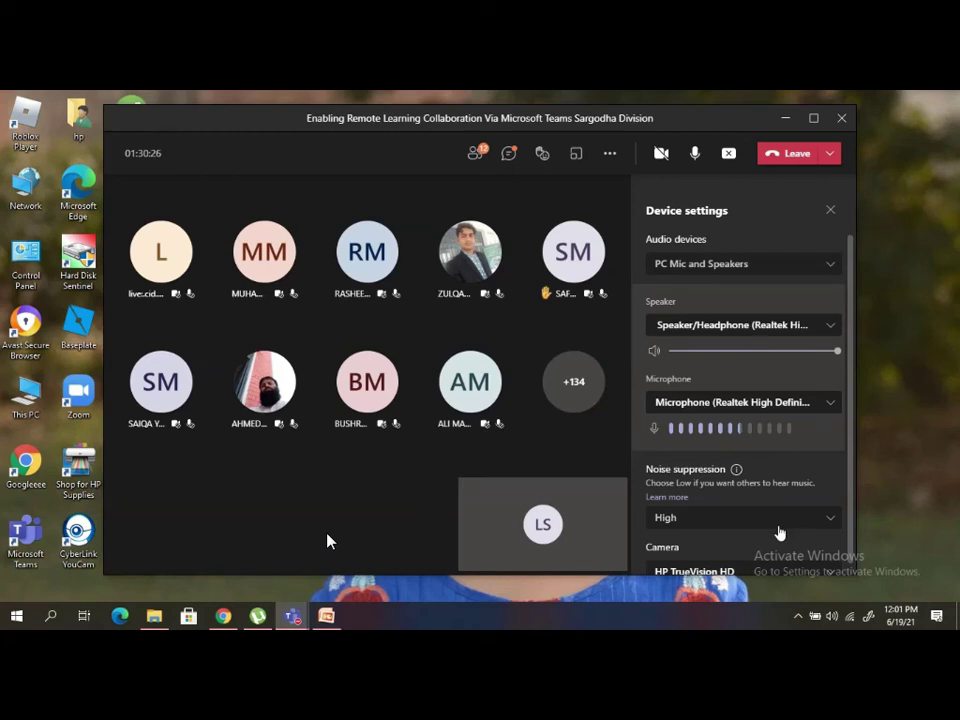
pyautogui.click(829, 210)
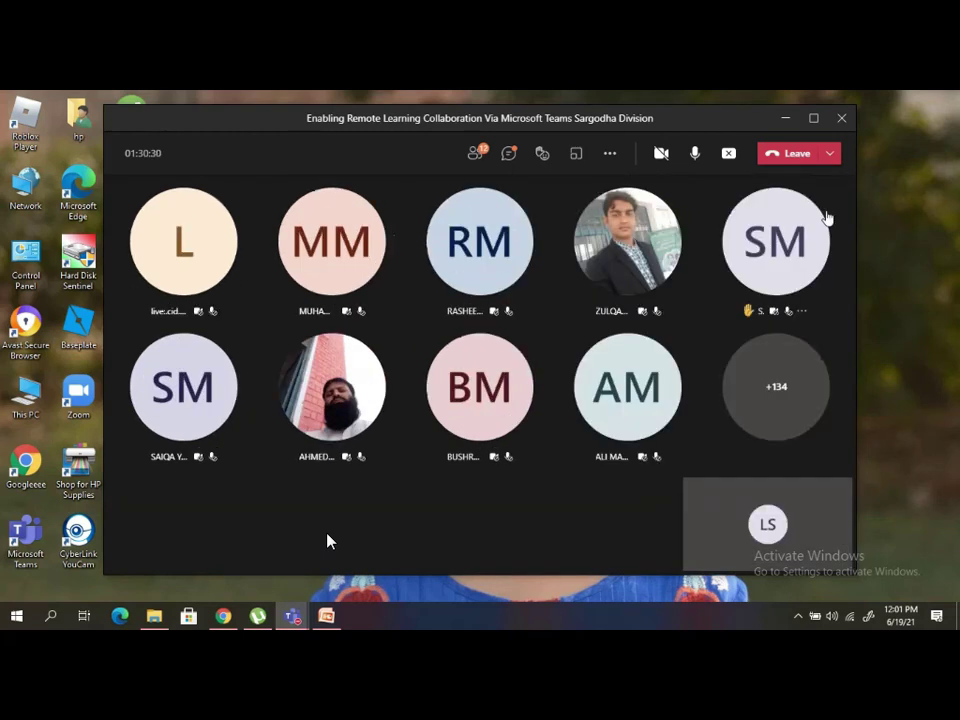
# Turn on live captions in the meeting, let the spoken words be captioned, and turn the captions off again
pyautogui.click(612, 158)
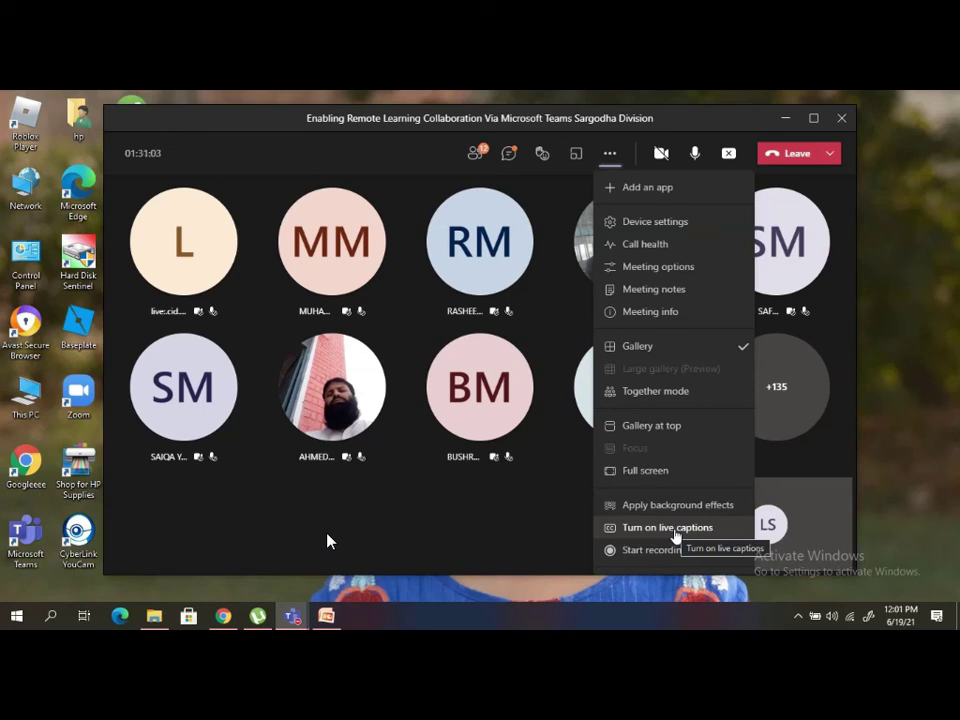
pyautogui.click(675, 532)
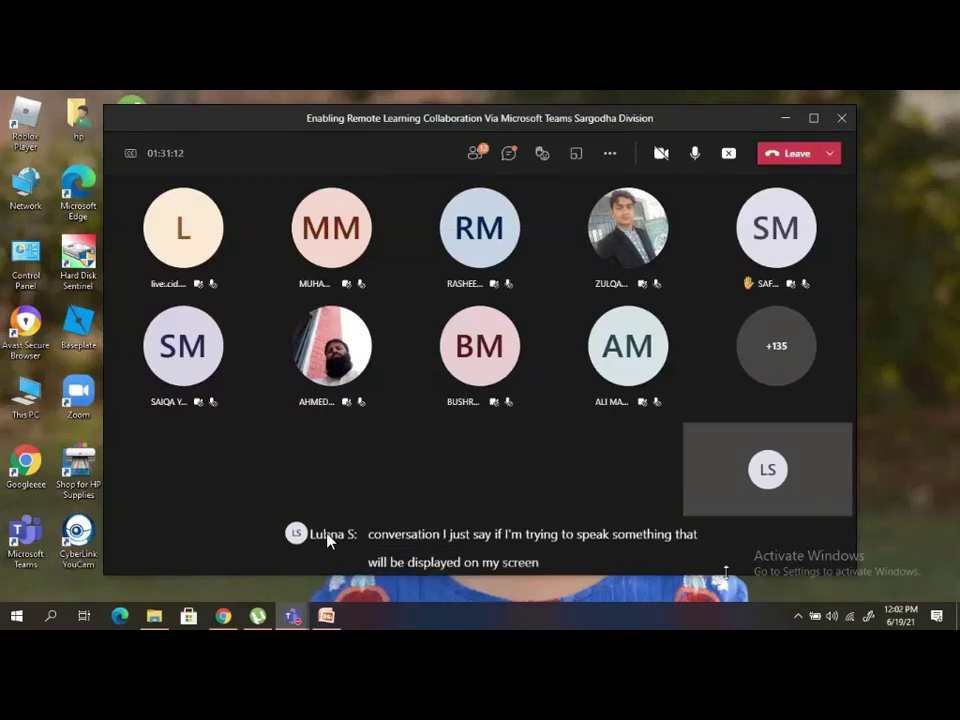
pyautogui.click(610, 155)
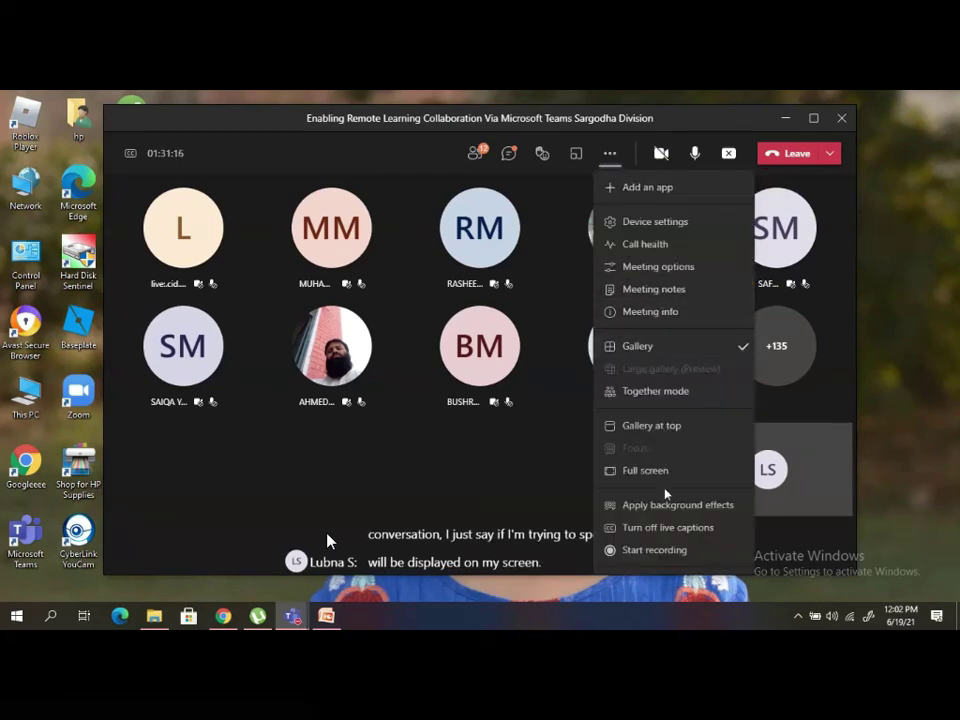
pyautogui.click(674, 535)
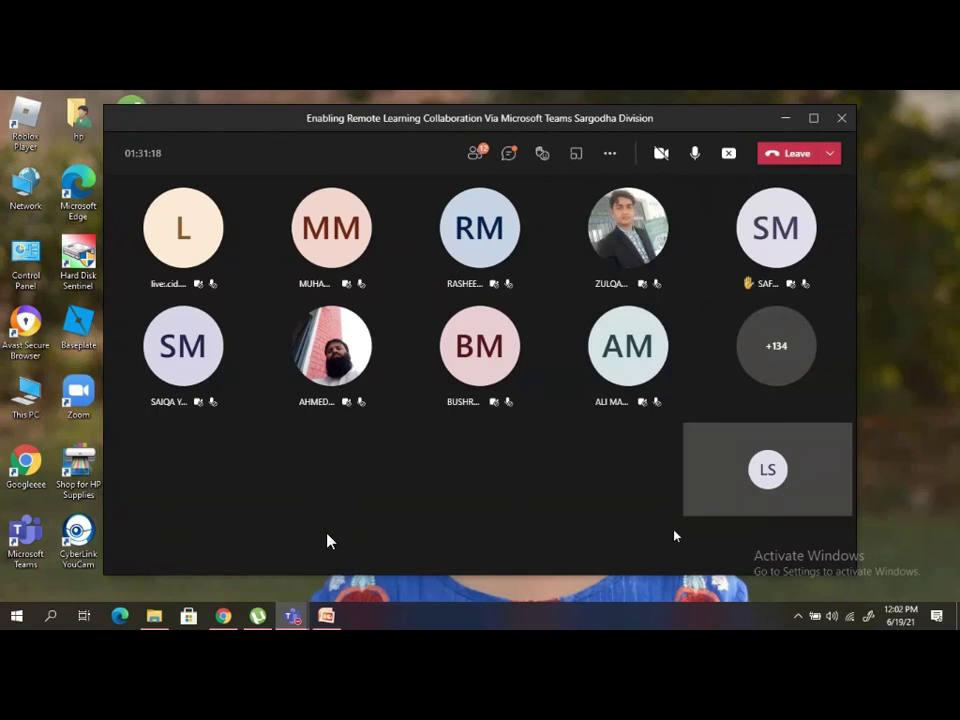
# Review the meeting options, and show the participants list with the actions available for the first attendee
pyautogui.click(610, 153)
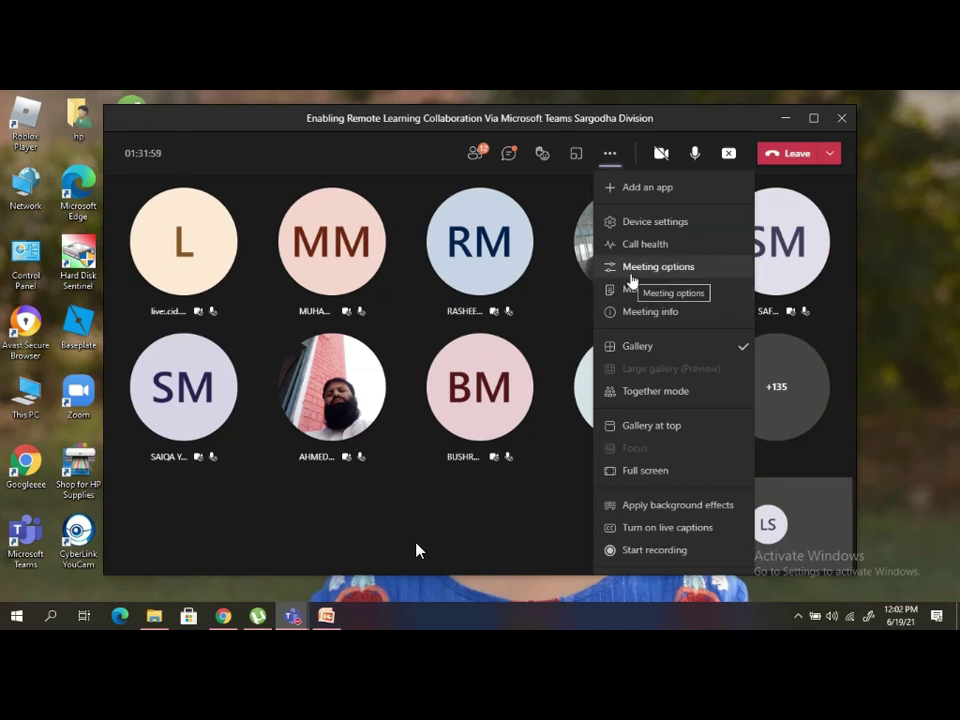
pyautogui.click(631, 272)
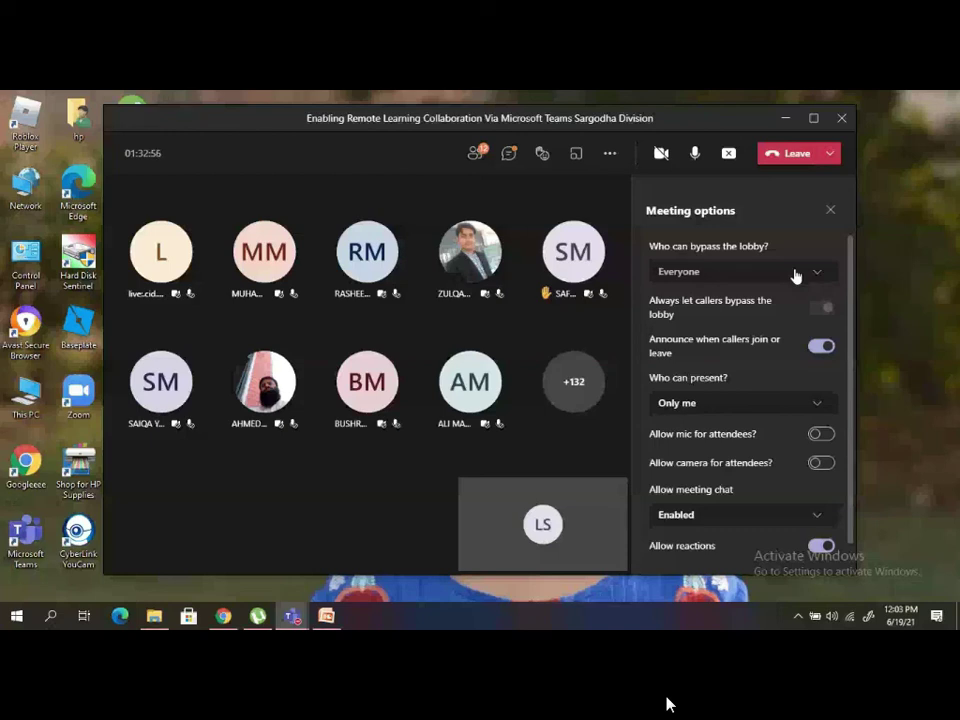
pyautogui.moveTo(600, 660)
pyautogui.click(478, 154)
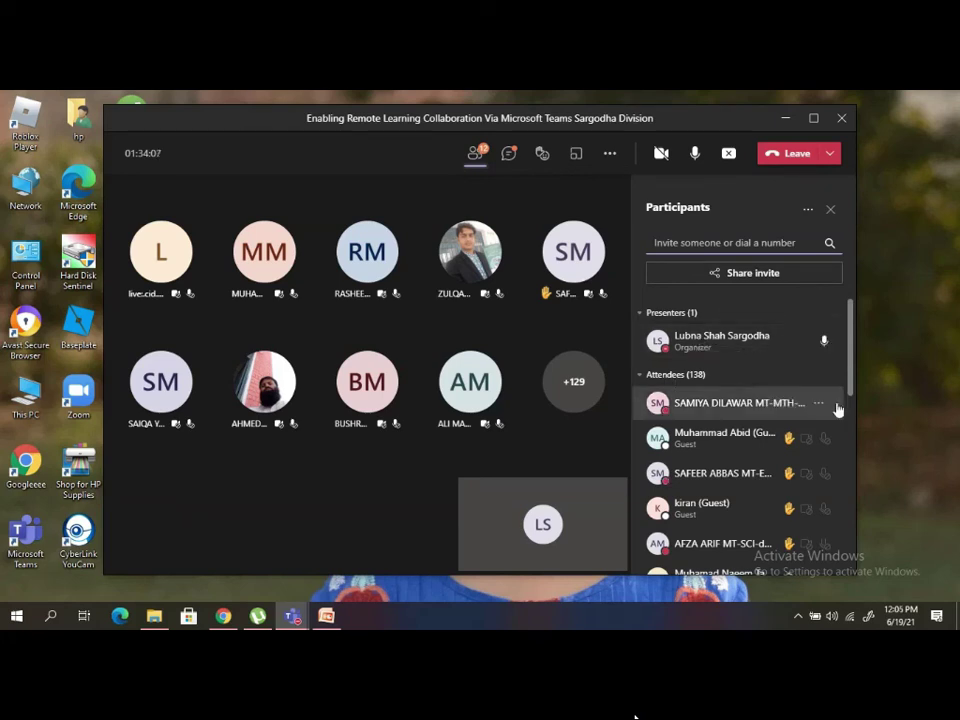
pyautogui.click(818, 404)
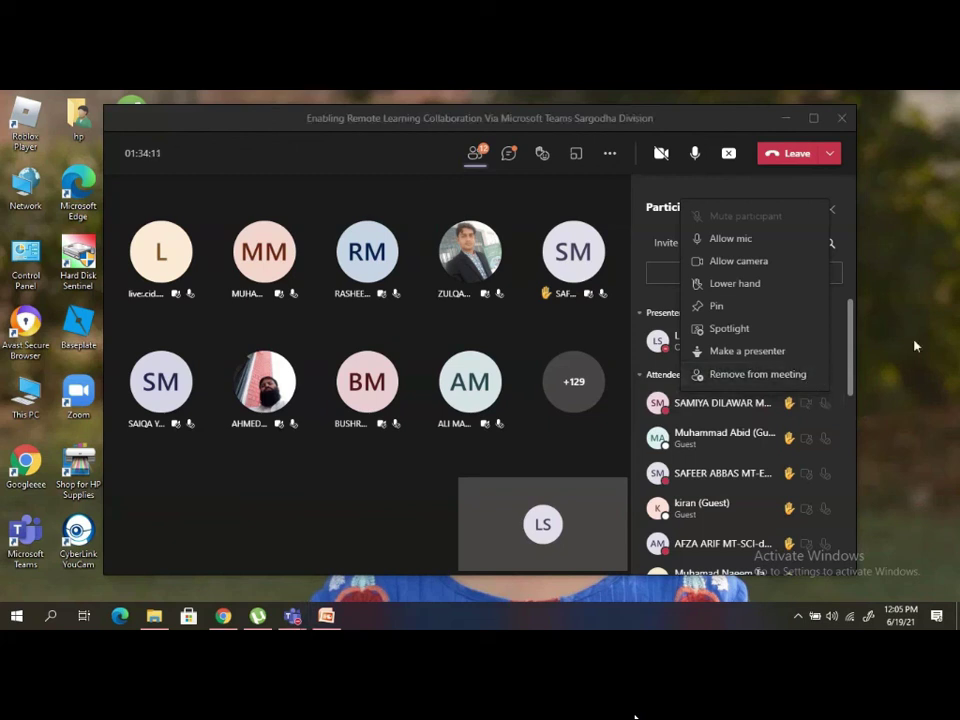
# Reopen the meeting options, look at the choices for who can present, and choose Only me
pyautogui.click(609, 158)
pyautogui.click(610, 156)
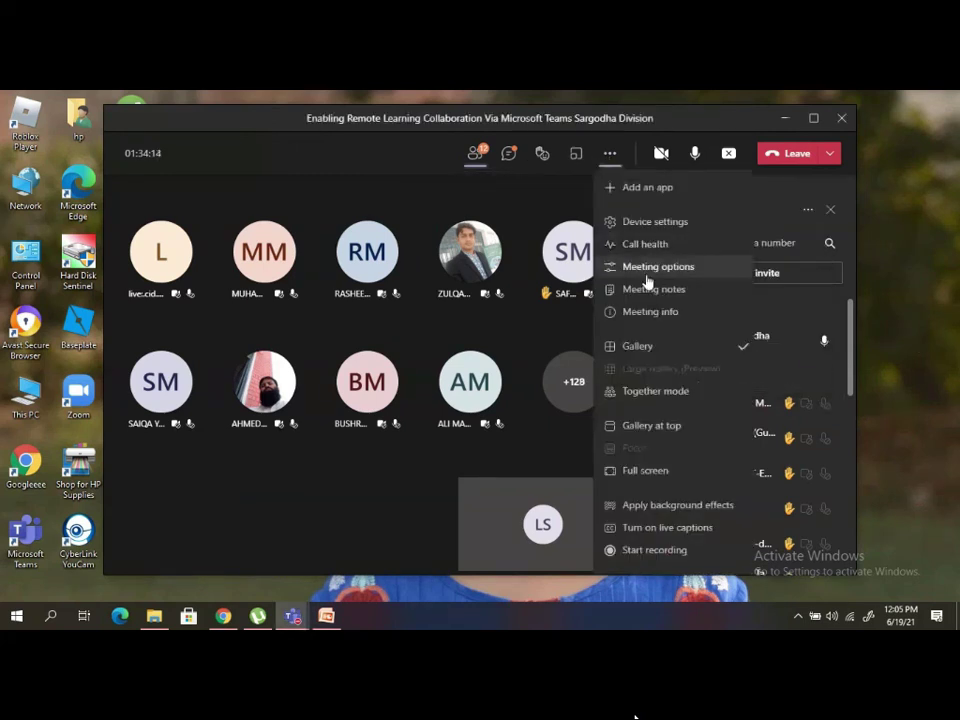
pyautogui.click(645, 267)
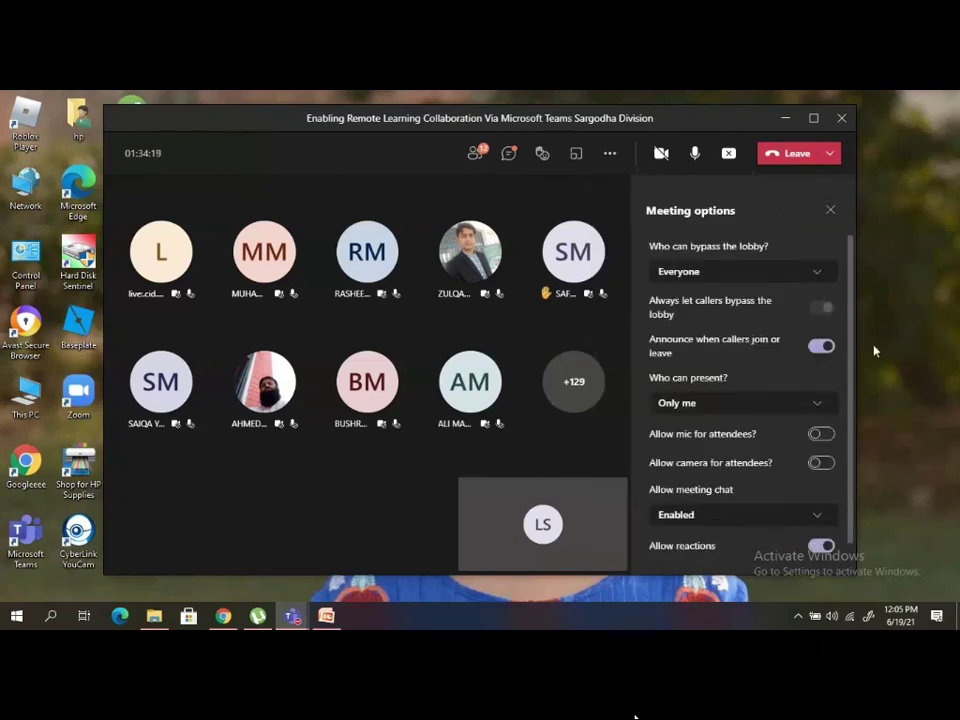
pyautogui.click(690, 405)
pyautogui.click(688, 409)
pyautogui.click(688, 410)
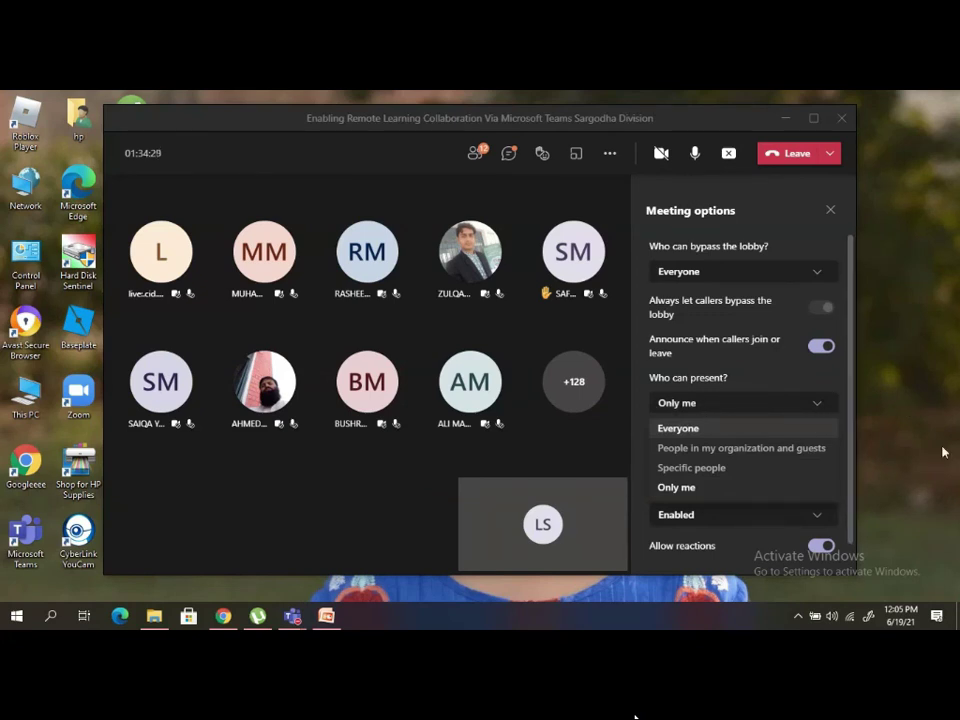
pyautogui.click(677, 487)
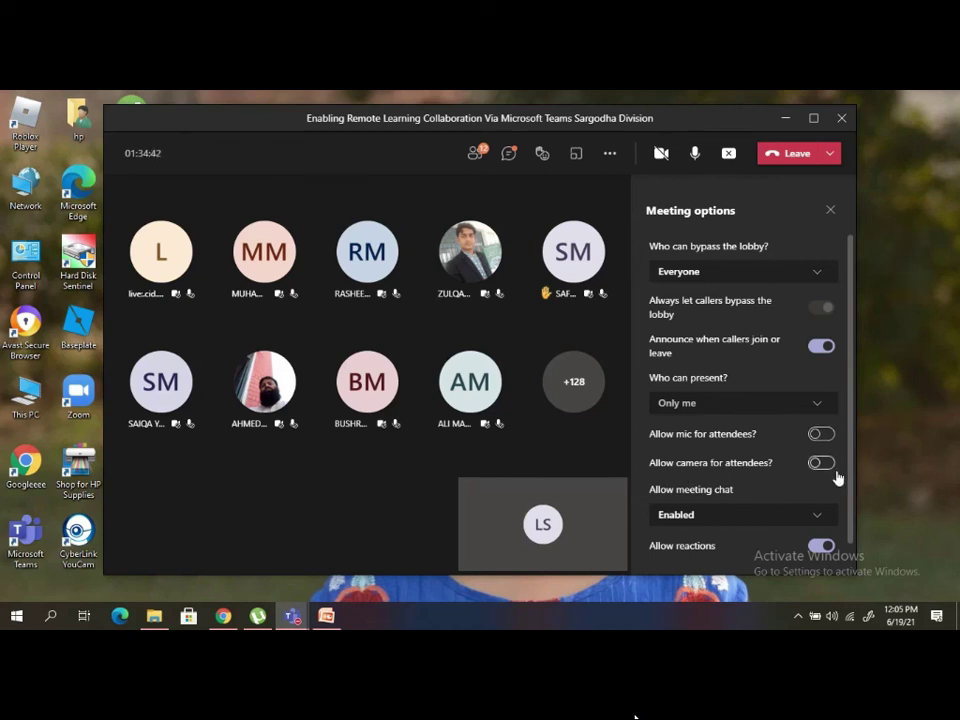
# Set the meeting chat option to Enabled, and show the meeting's additional actions
pyautogui.click(681, 519)
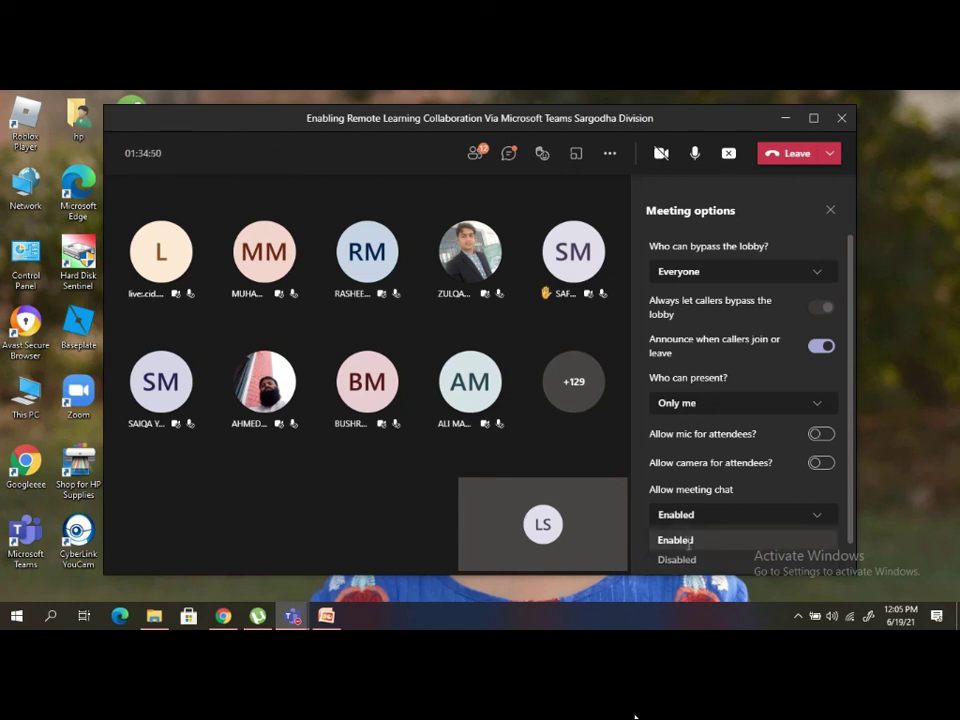
pyautogui.click(688, 541)
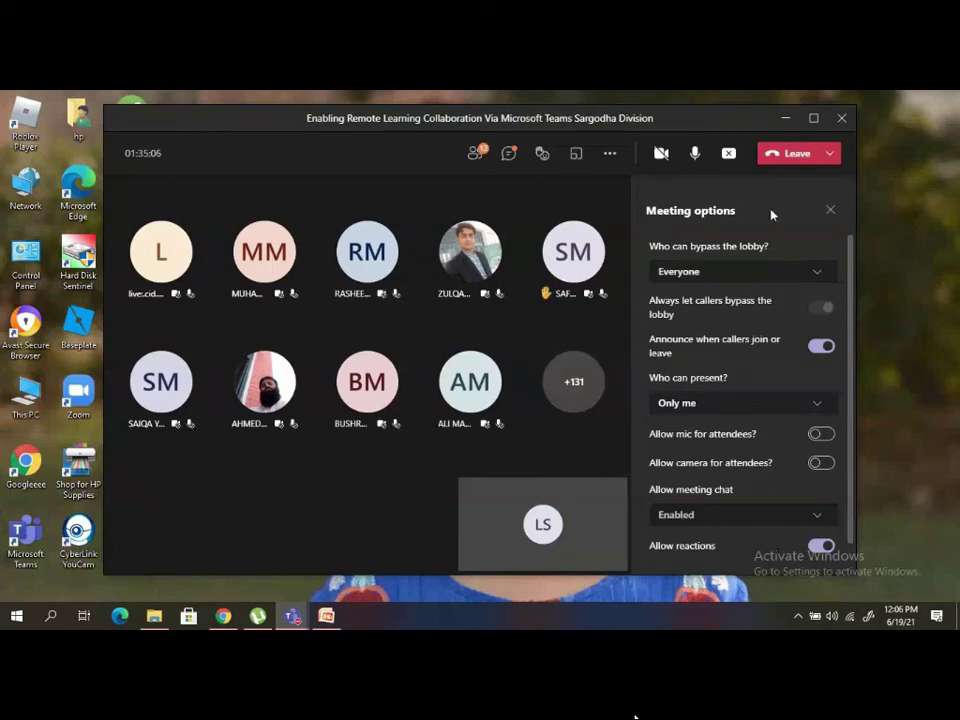
pyautogui.click(610, 153)
pyautogui.moveTo(291, 616)
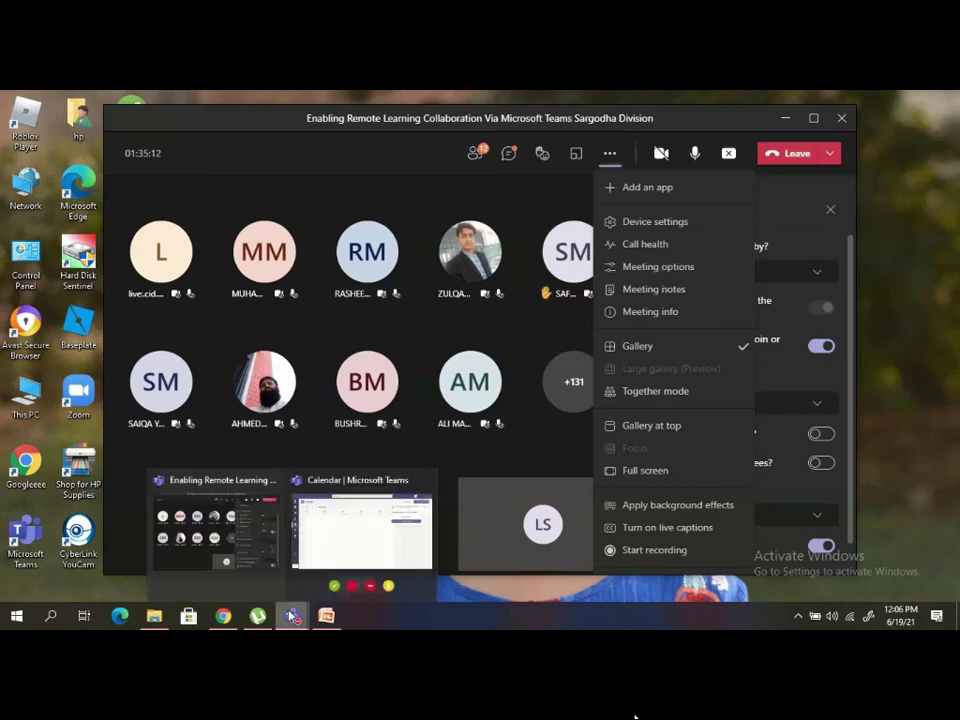
# Switch to PowerPoint, colour the device settings, meeting options and record meeting bullets red, and select the "Chats /Calendar/Assignments/Activity" bullet
pyautogui.click(326, 616)
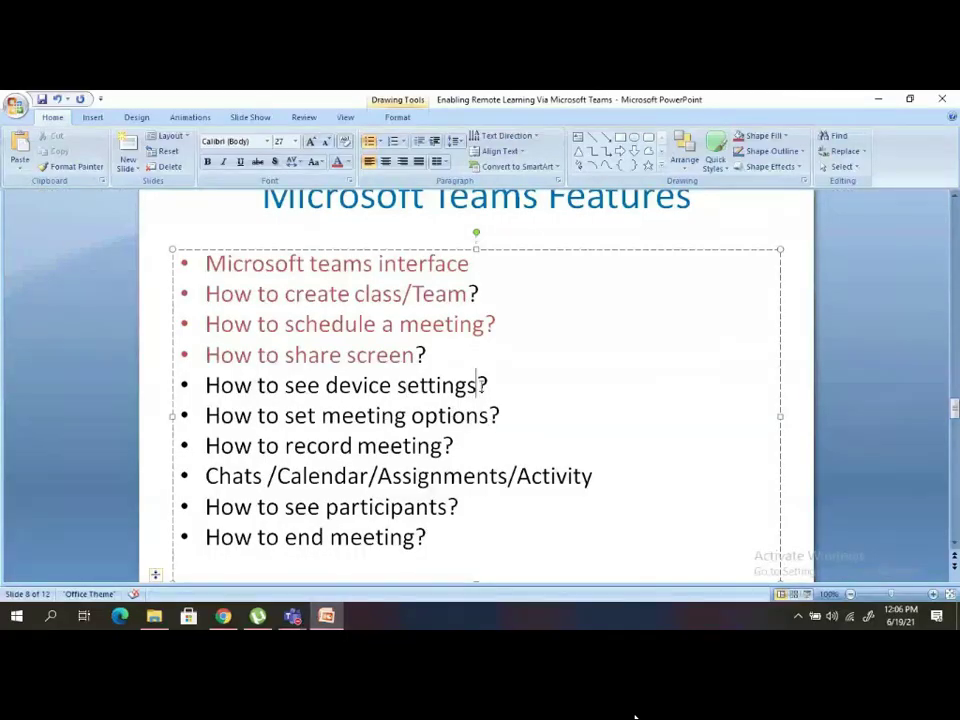
pyautogui.click(186, 388)
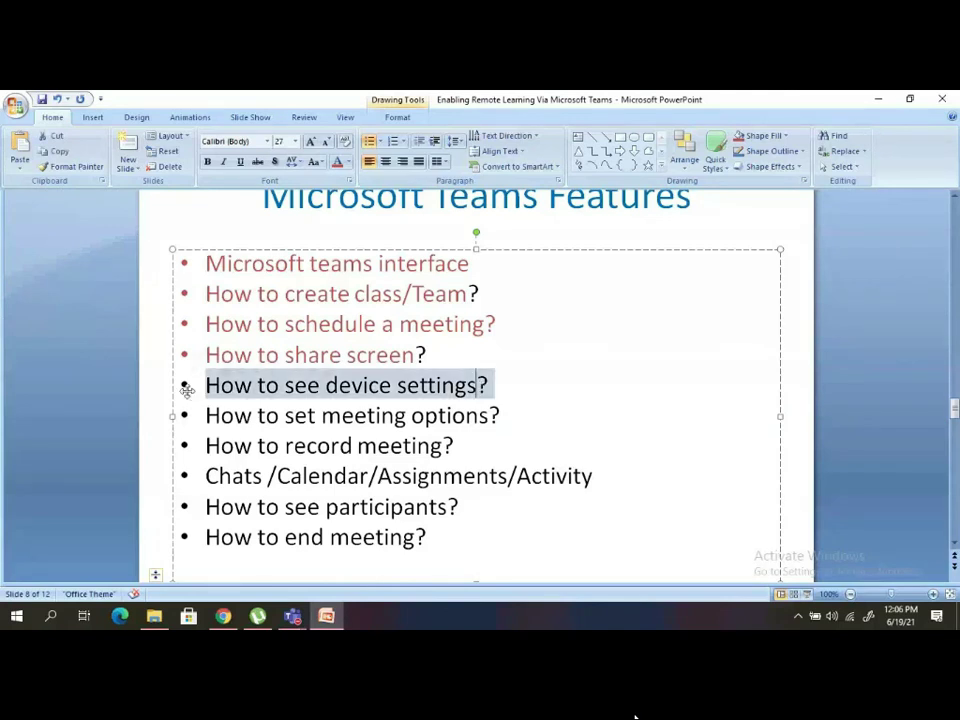
pyautogui.click(340, 162)
pyautogui.moveTo(256, 415); pyautogui.dragTo(200, 418)
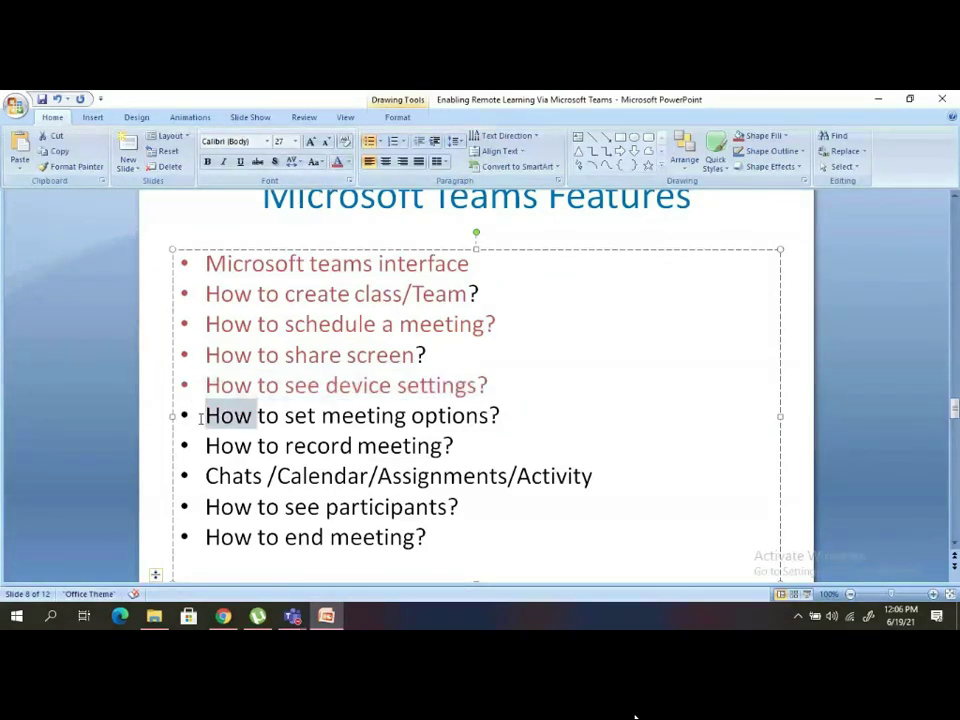
pyautogui.click(201, 418)
pyautogui.tripleClick(201, 418)
pyautogui.click(340, 162)
pyautogui.tripleClick(200, 446)
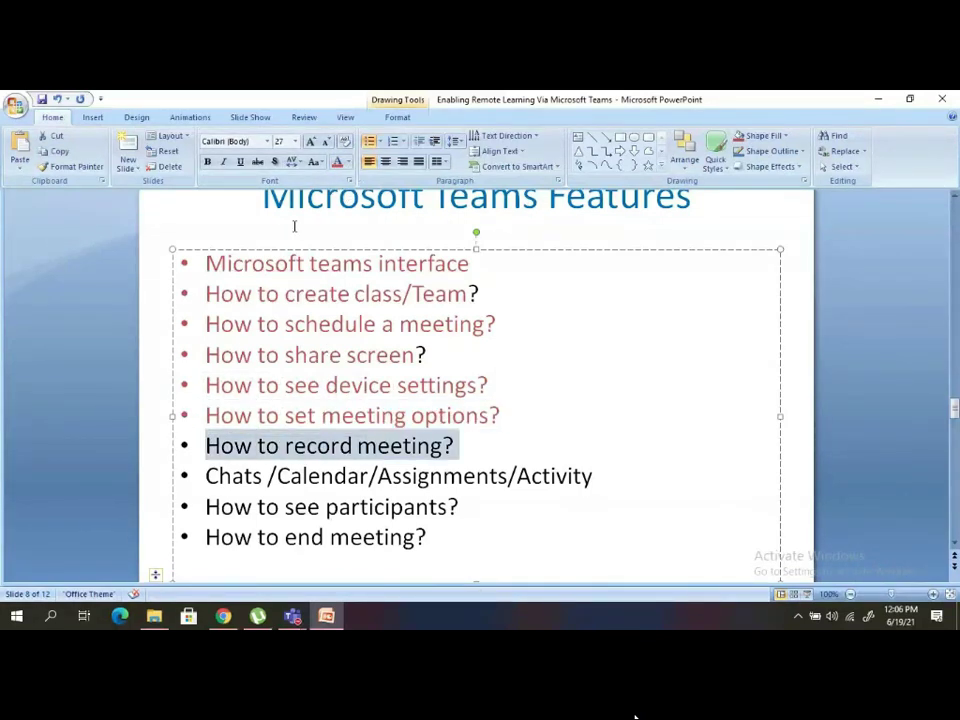
pyautogui.click(340, 162)
pyautogui.doubleClick(230, 476)
pyautogui.tripleClick(207, 476)
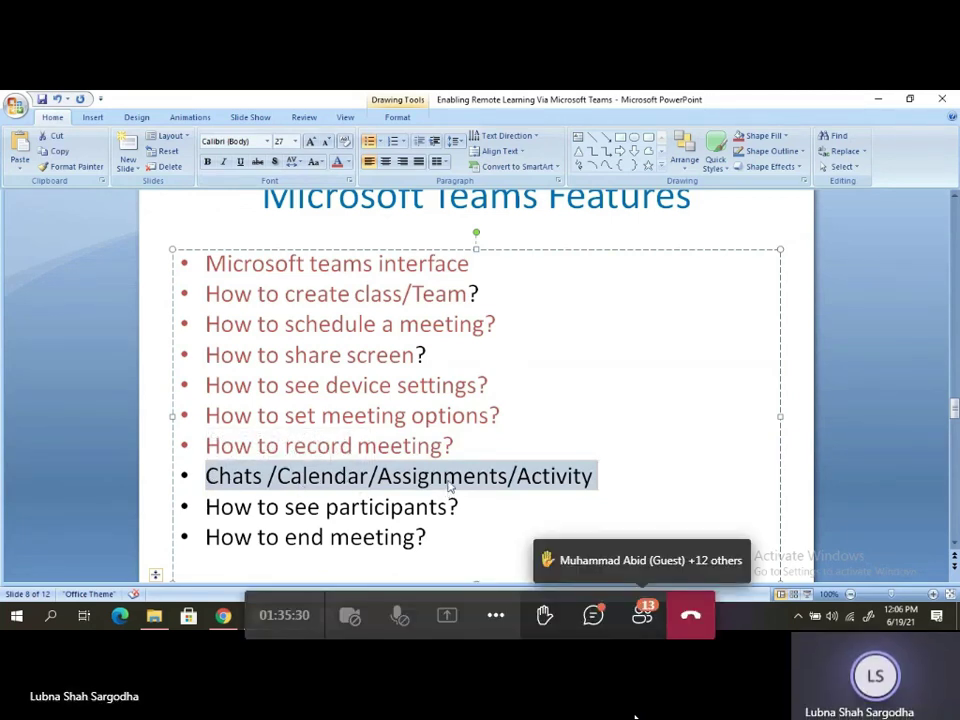
# Switch to Assignments in Teams, start a new assignment for the class SNC ENG TEHSIL SARGODHA(Private), and discard it
pyautogui.click(878, 100)
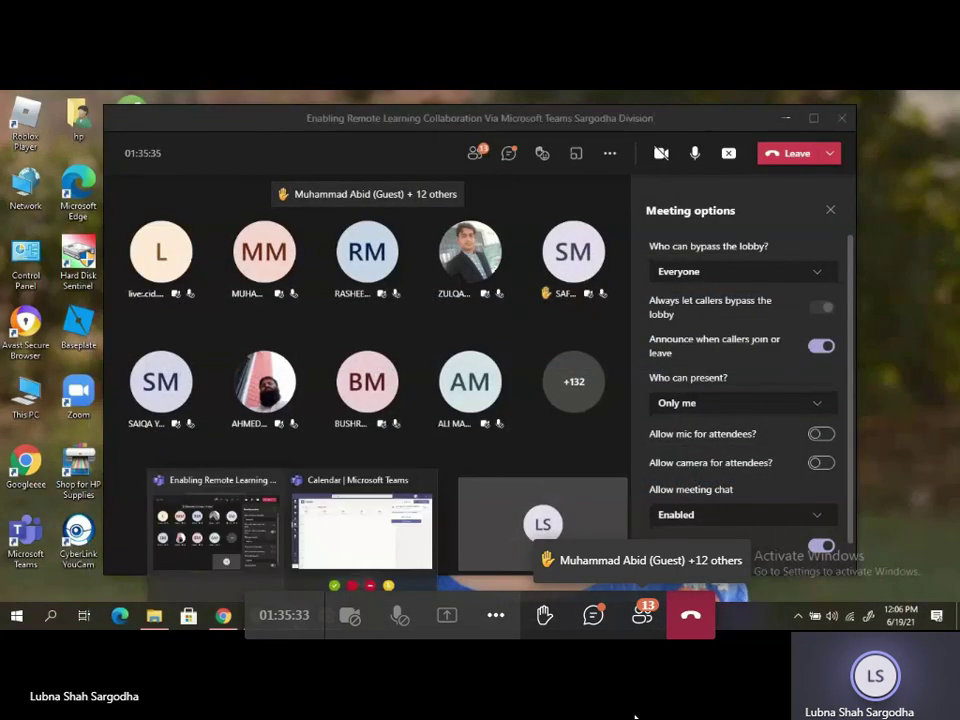
pyautogui.click(326, 552)
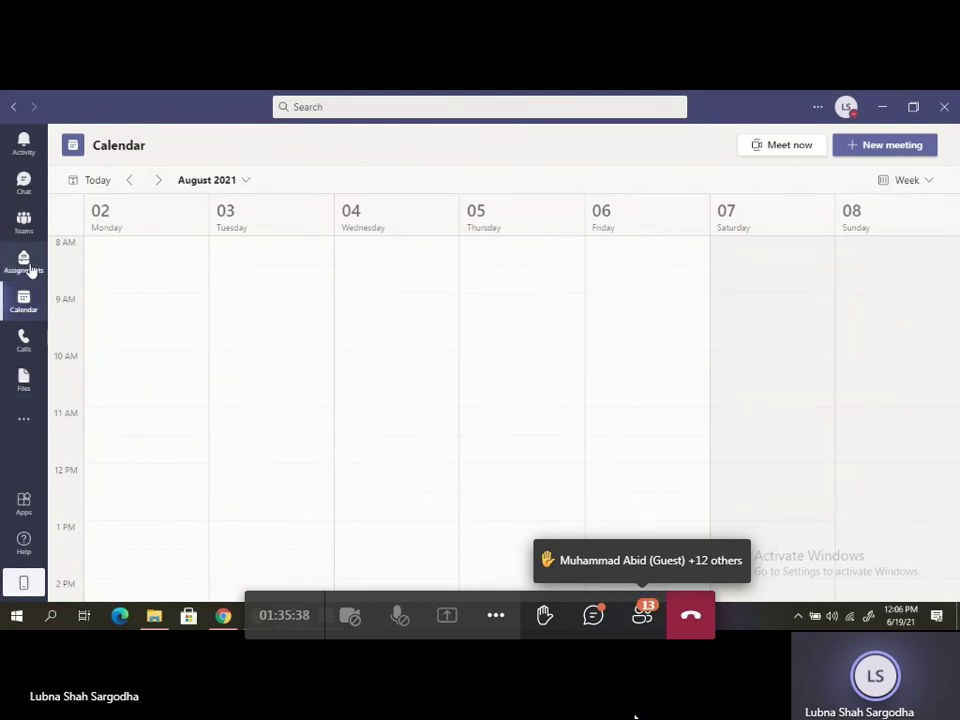
pyautogui.click(31, 268)
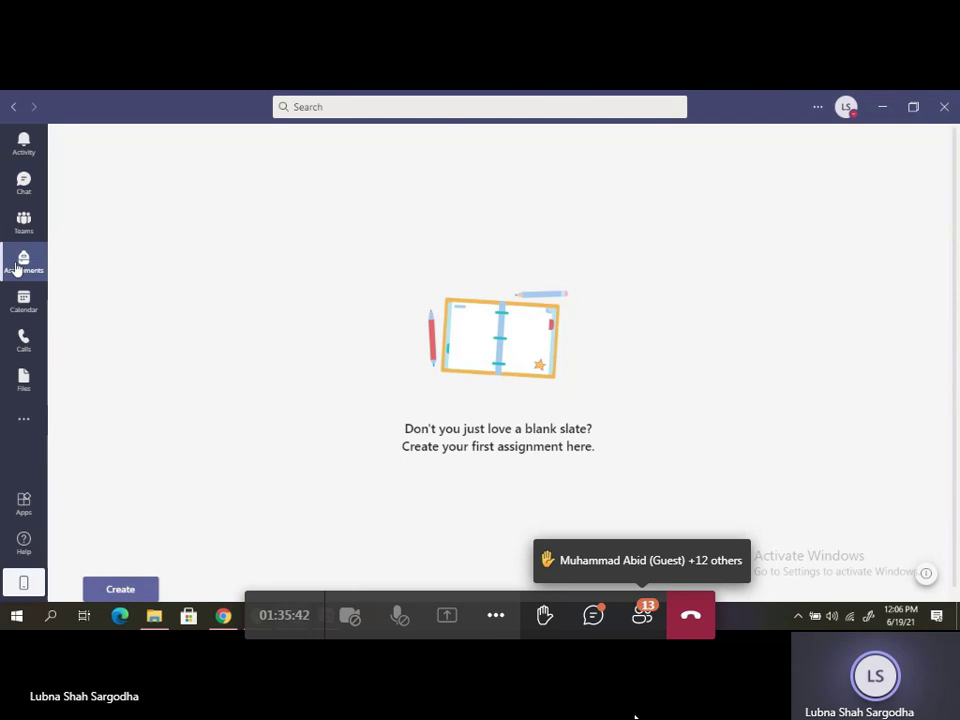
pyautogui.click(120, 589)
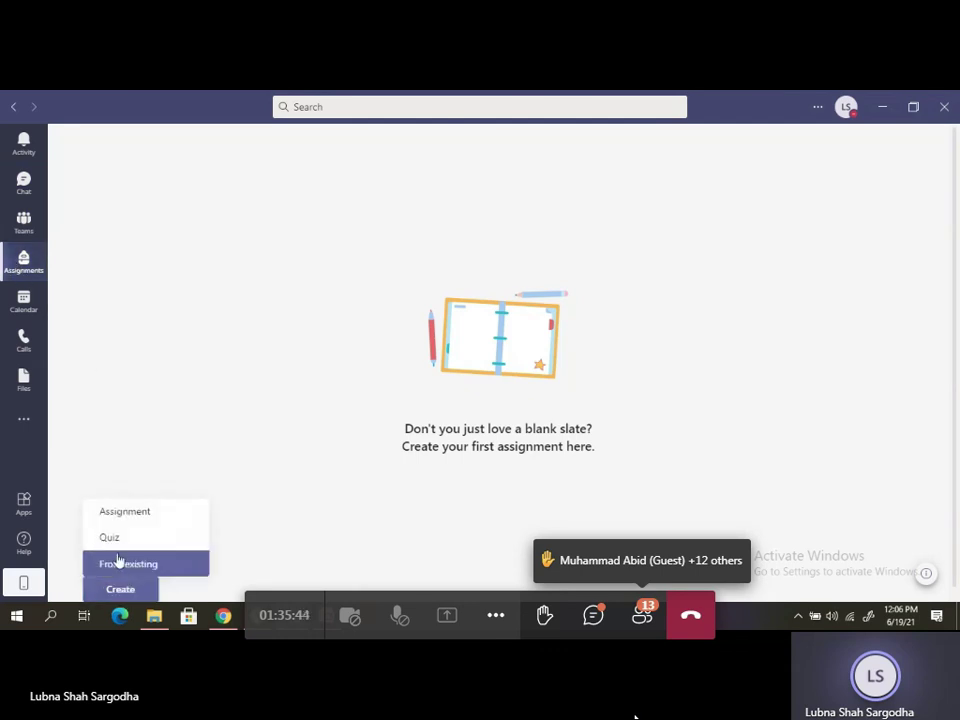
pyautogui.click(112, 514)
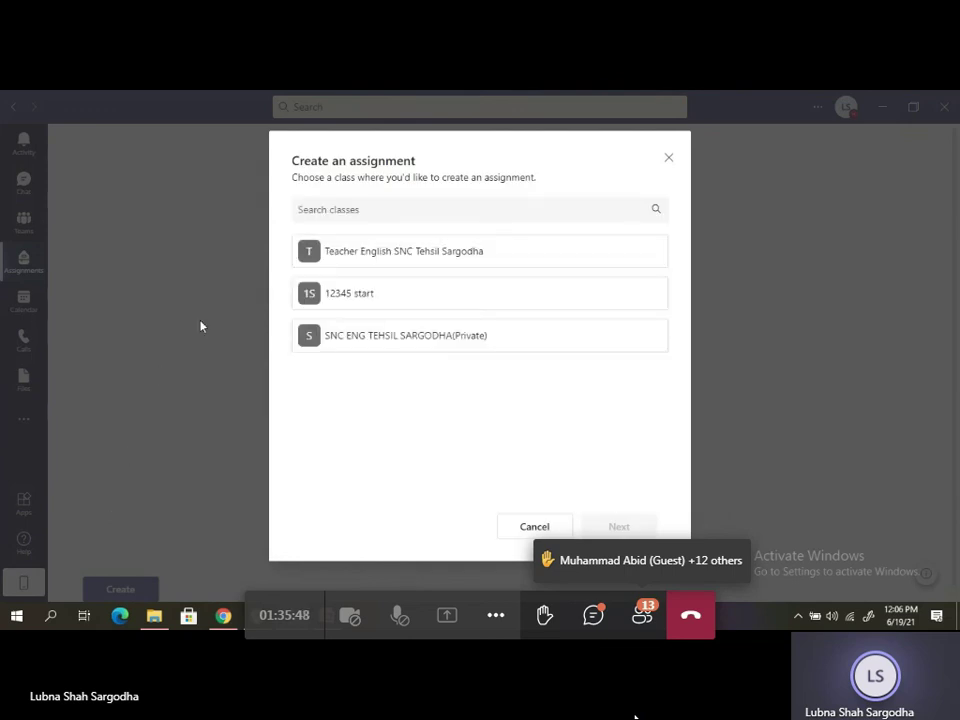
pyautogui.click(484, 343)
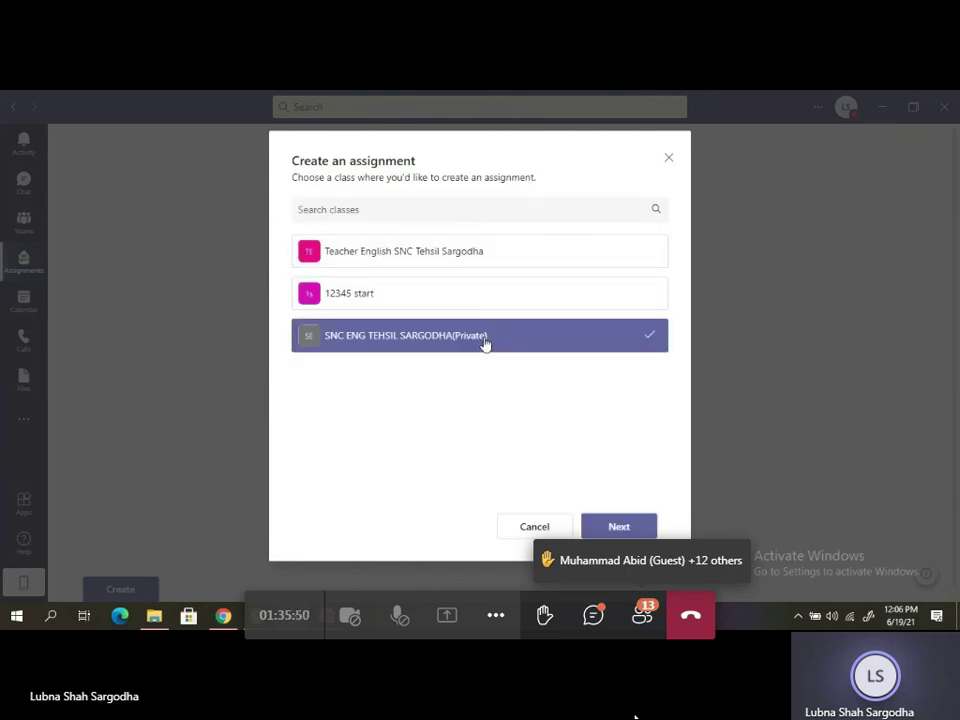
pyautogui.click(617, 526)
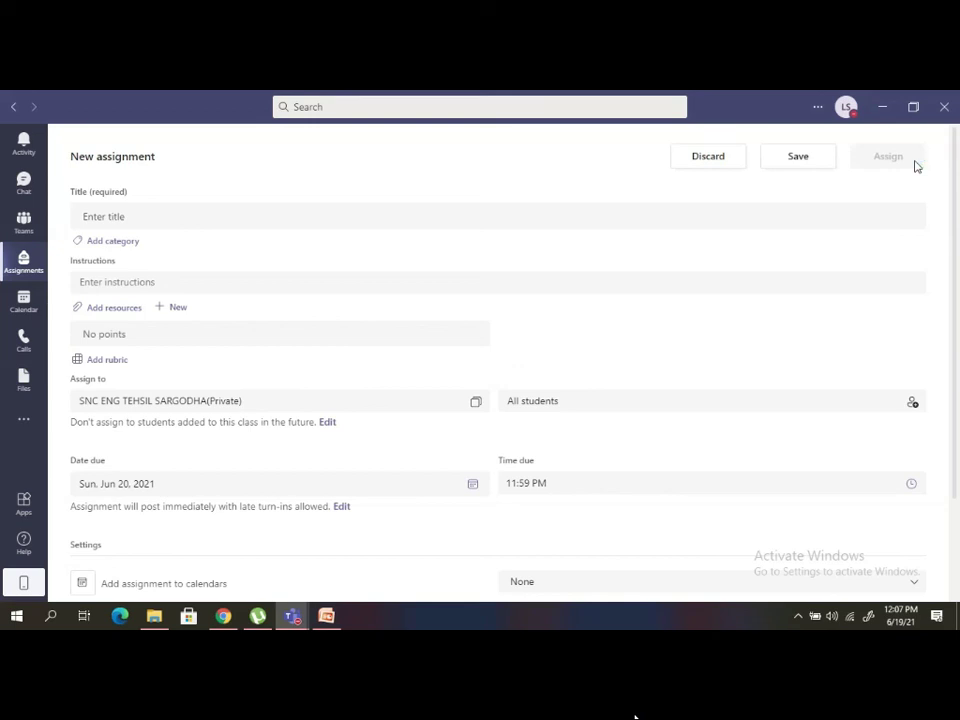
pyautogui.click(708, 157)
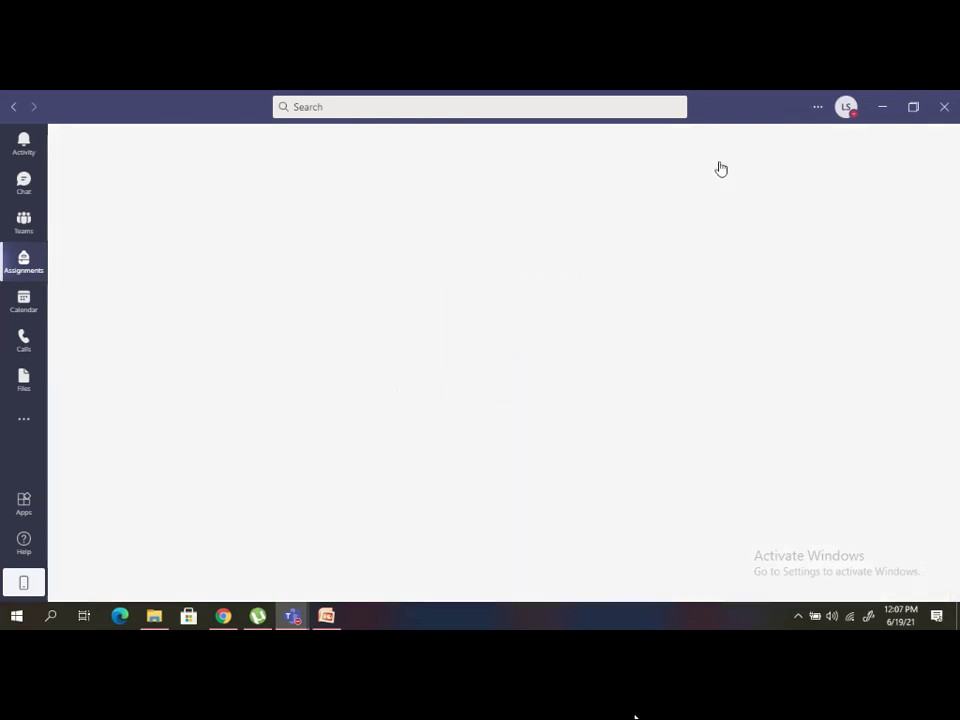
pyautogui.click(884, 108)
pyautogui.moveTo(268, 590)
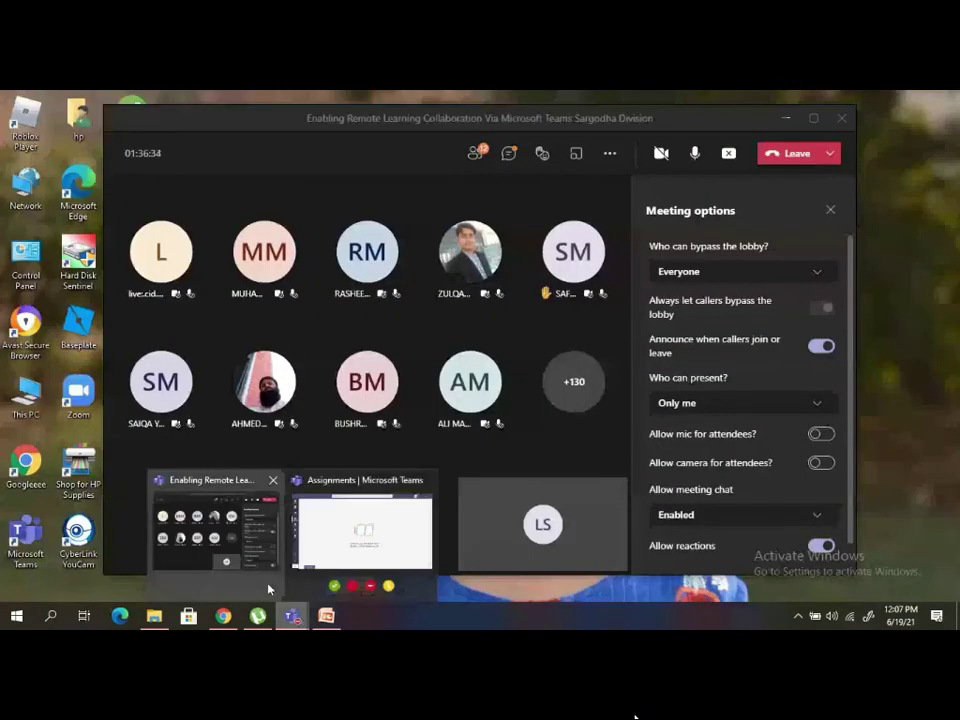
pyautogui.click(328, 549)
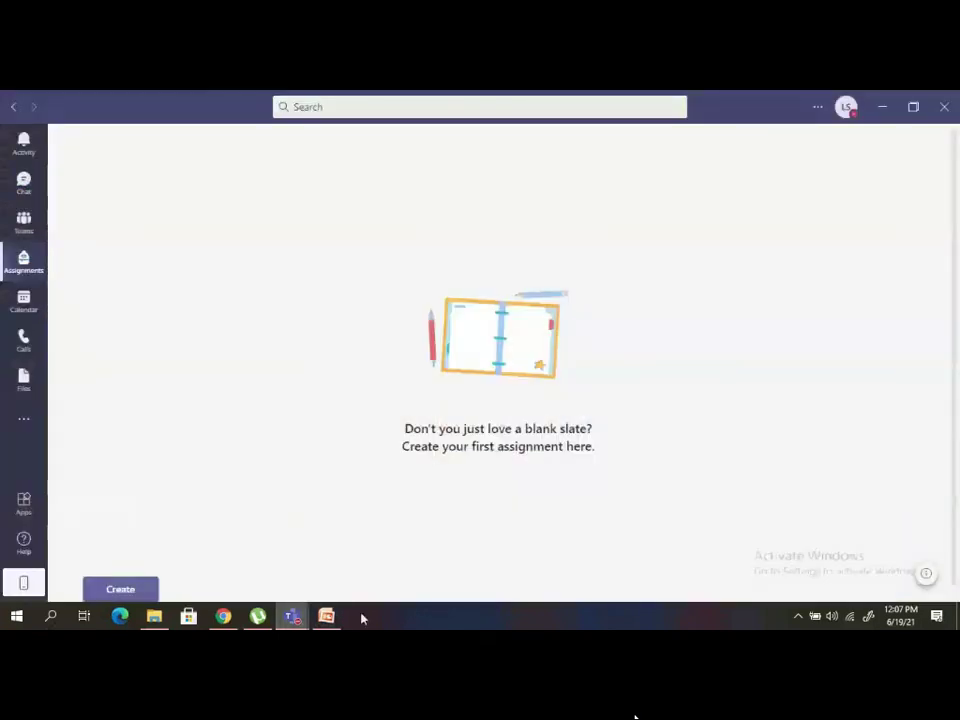
# Switch to PowerPoint and colour the words "How to see participants" and the whole "Chats /Calendar/Assignments/Activity" bullet red
pyautogui.click(327, 616)
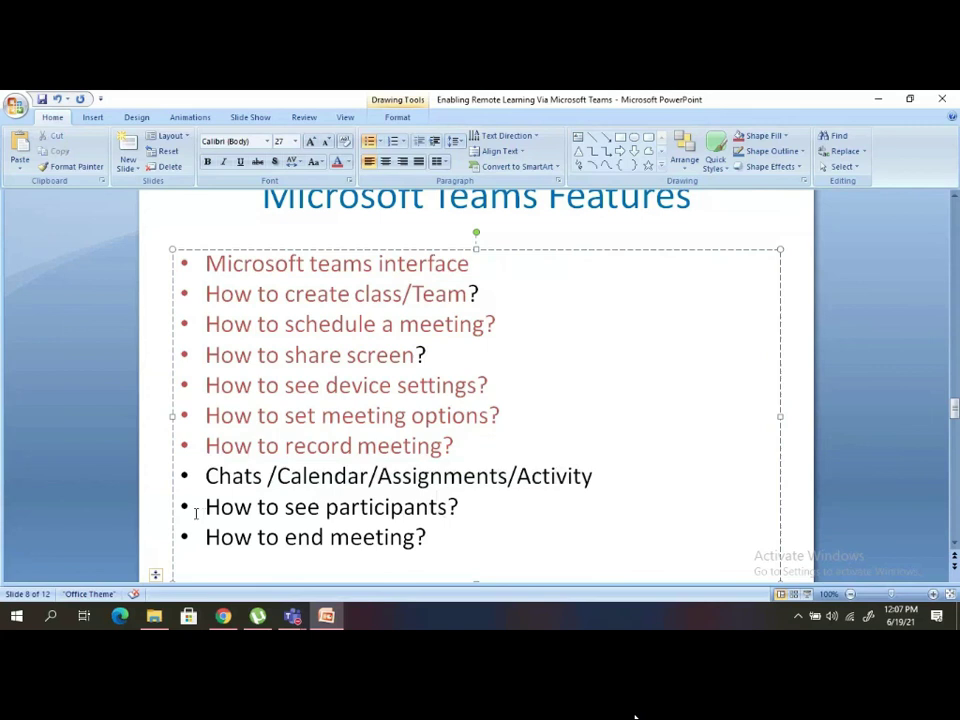
pyautogui.moveTo(196, 513); pyautogui.dragTo(410, 499)
pyautogui.click(337, 161)
pyautogui.moveTo(206, 537); pyautogui.dragTo(414, 537)
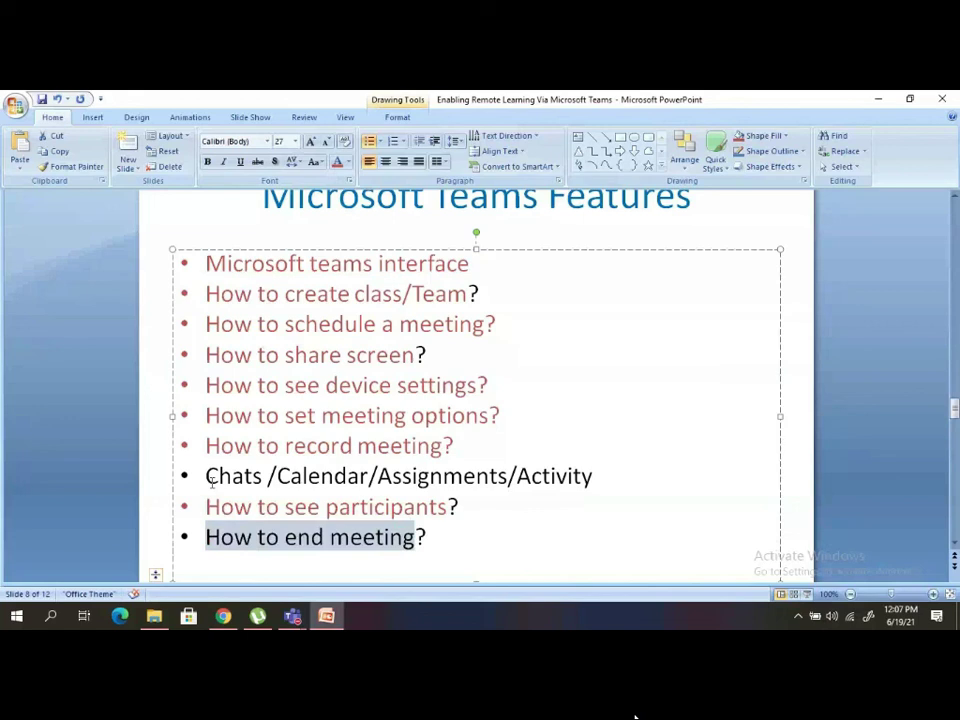
pyautogui.moveTo(206, 477); pyautogui.dragTo(596, 477)
pyautogui.click(337, 161)
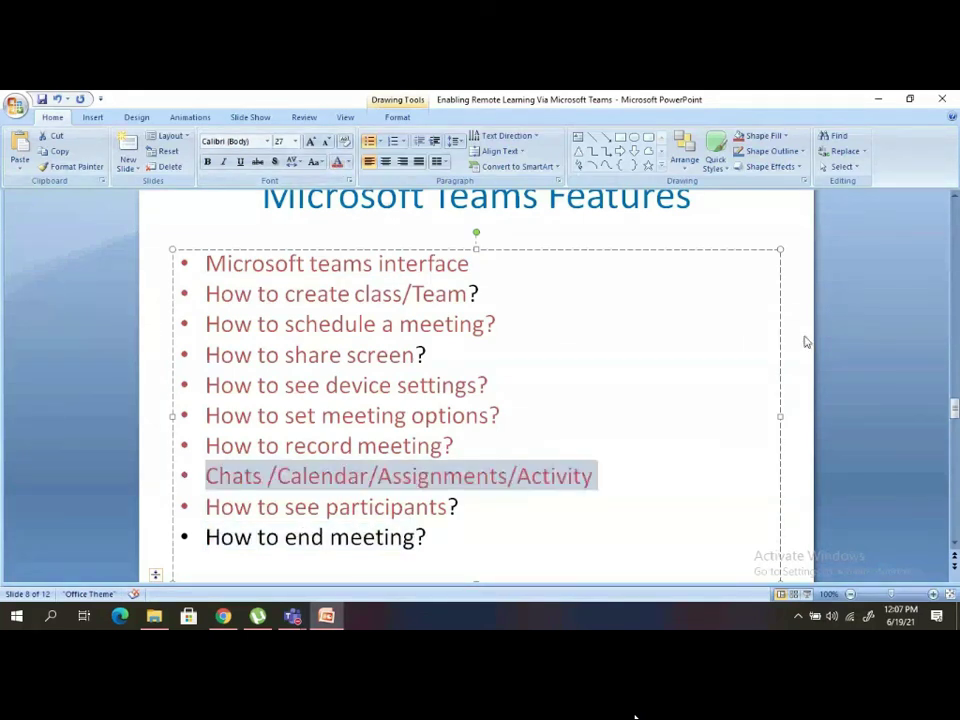